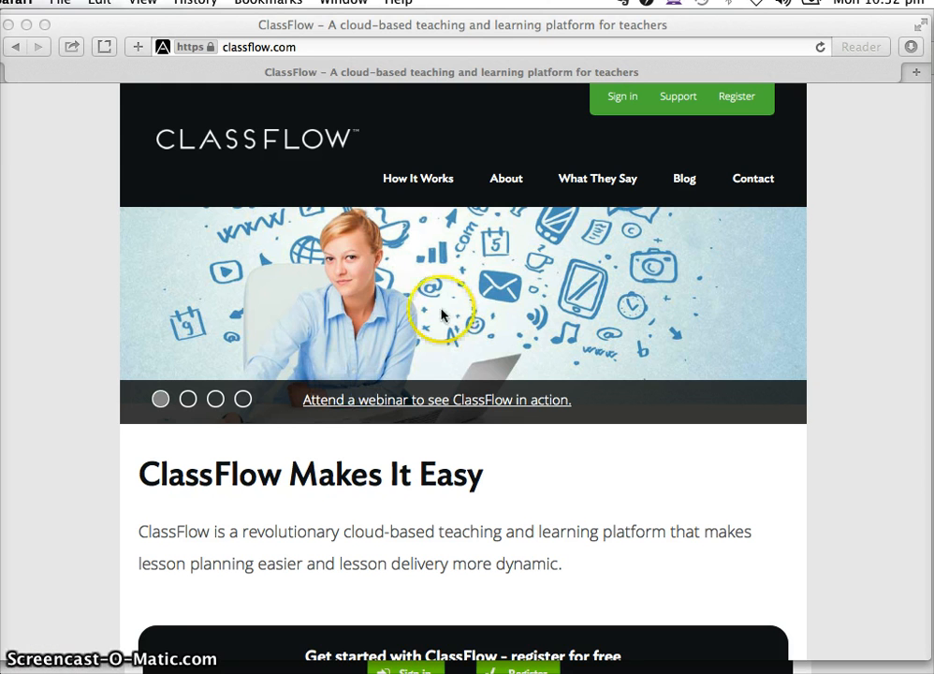
- Sign in to the ClassFlow account with the saved credentials
left_click(738, 98)
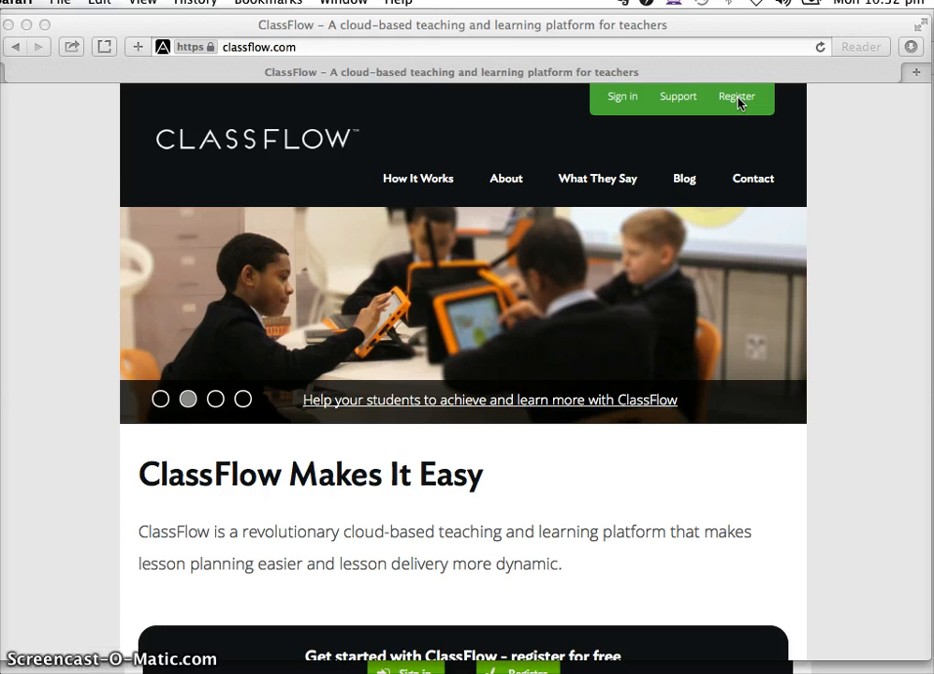
left_click(622, 99)
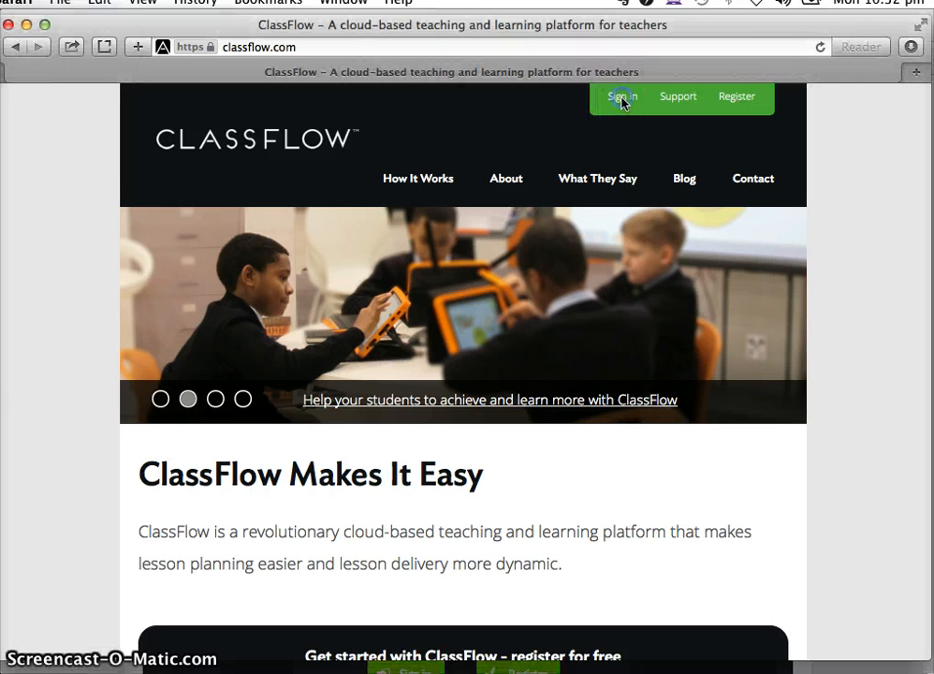
left_click(622, 98)
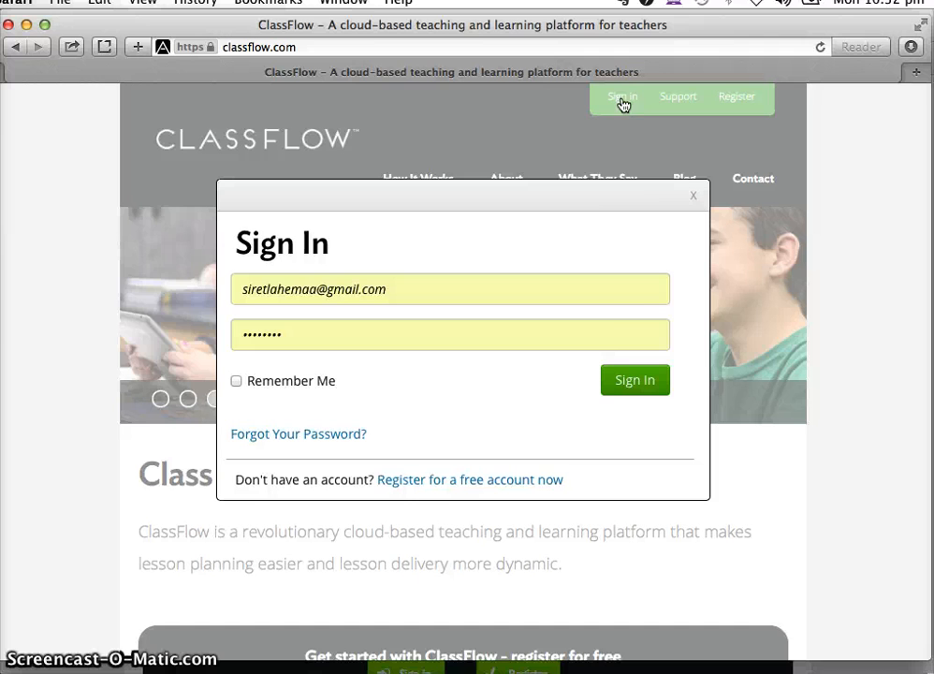
left_click(644, 335)
left_click(640, 386)
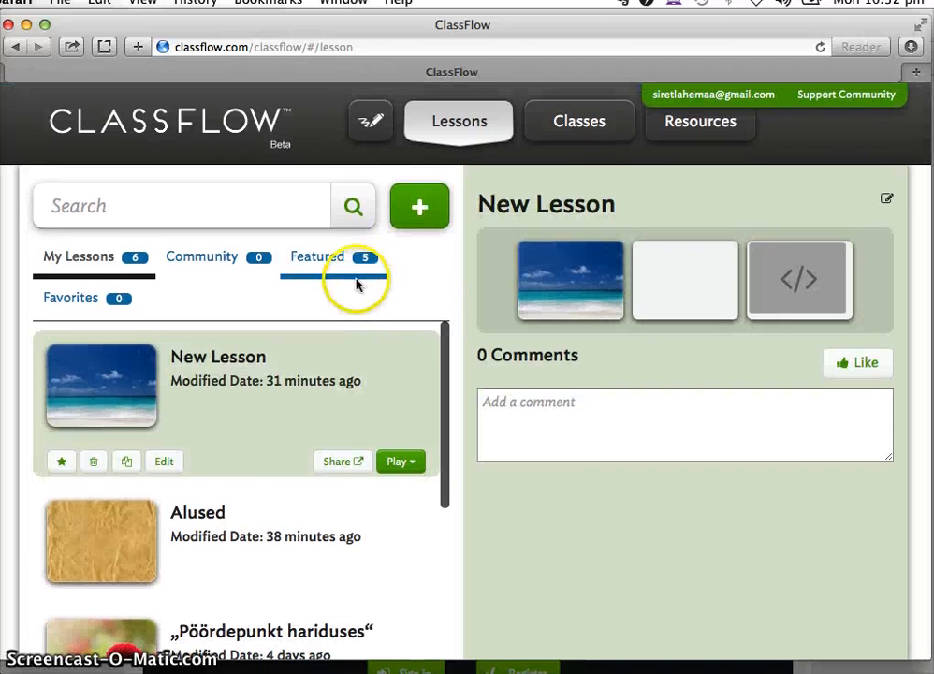
- Look through the My Lessons list, and view the My Classes page with its students and delivered lessons
scroll(285, 500, "down", 1)
scroll(285, 501, "down", 5)
scroll(285, 501, "up", 5)
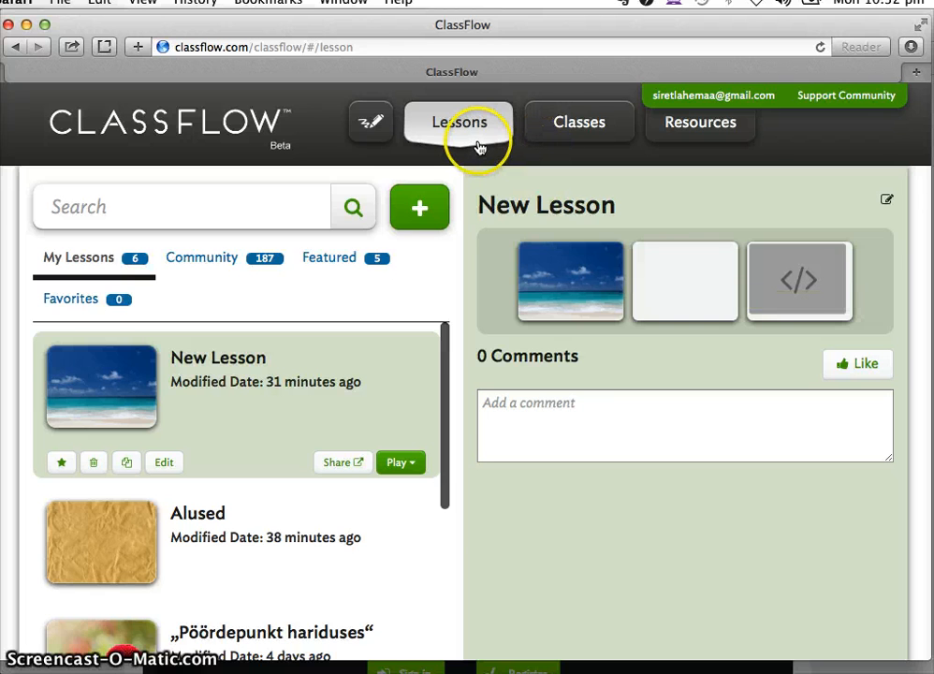
left_click(568, 142)
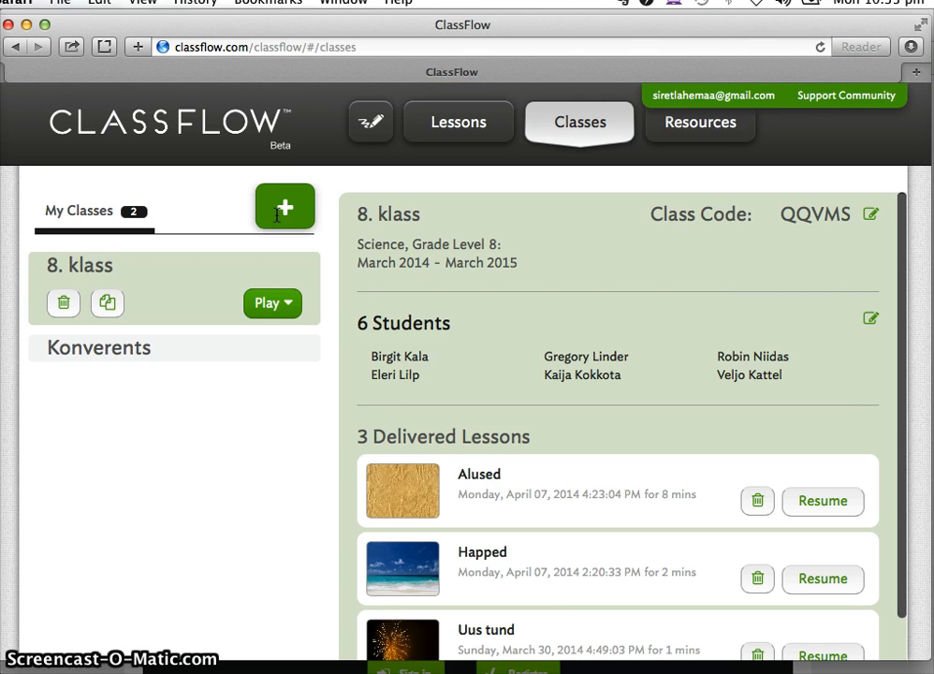
- Browse the images, videos and web pages stored under My Resources
left_click(702, 133)
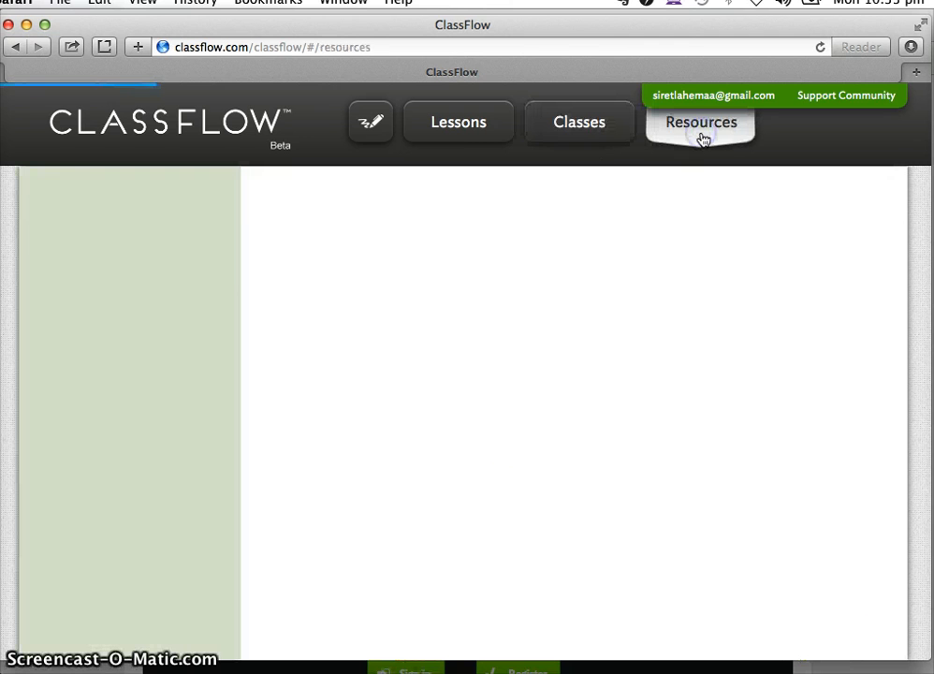
left_click(643, 318)
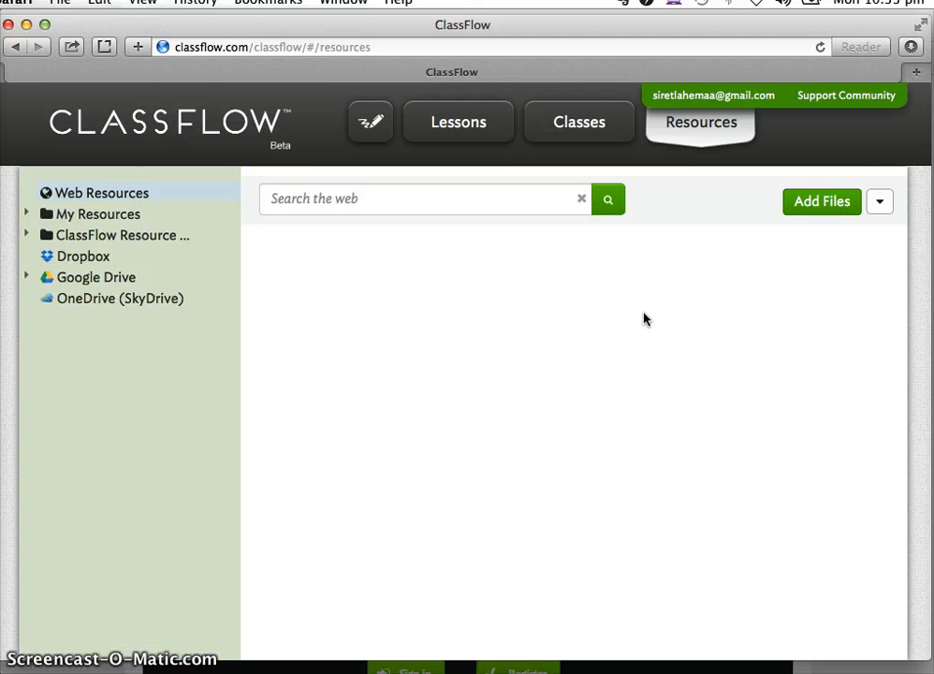
left_click(66, 215)
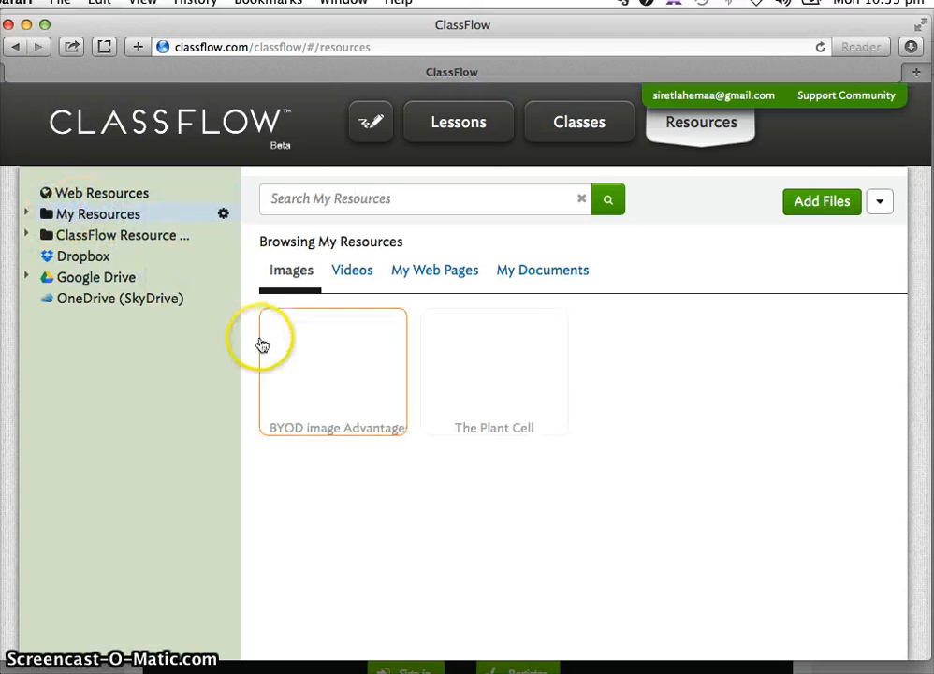
left_click(349, 272)
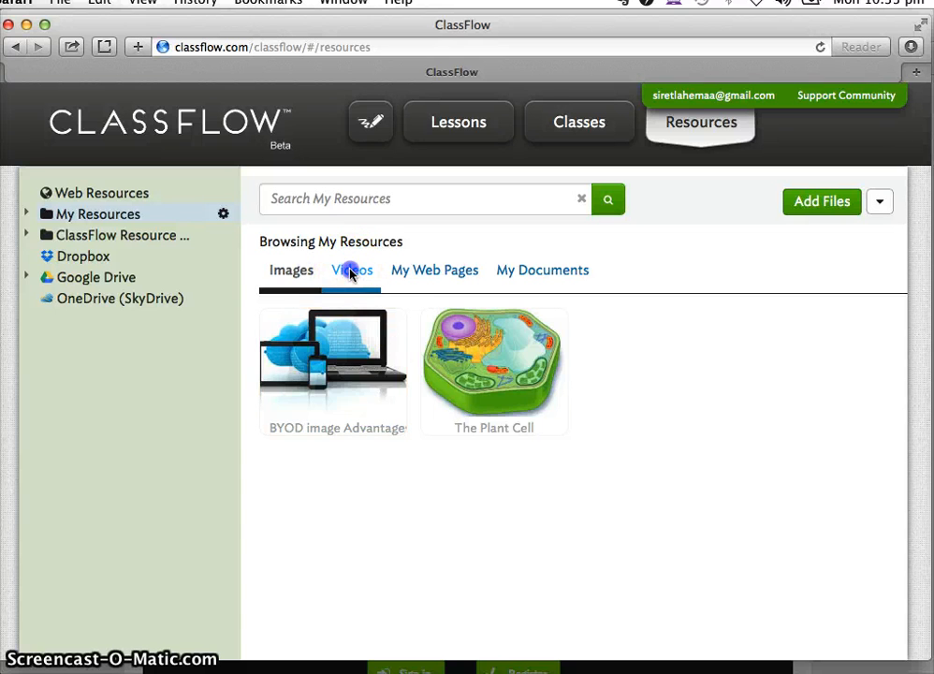
left_click(456, 279)
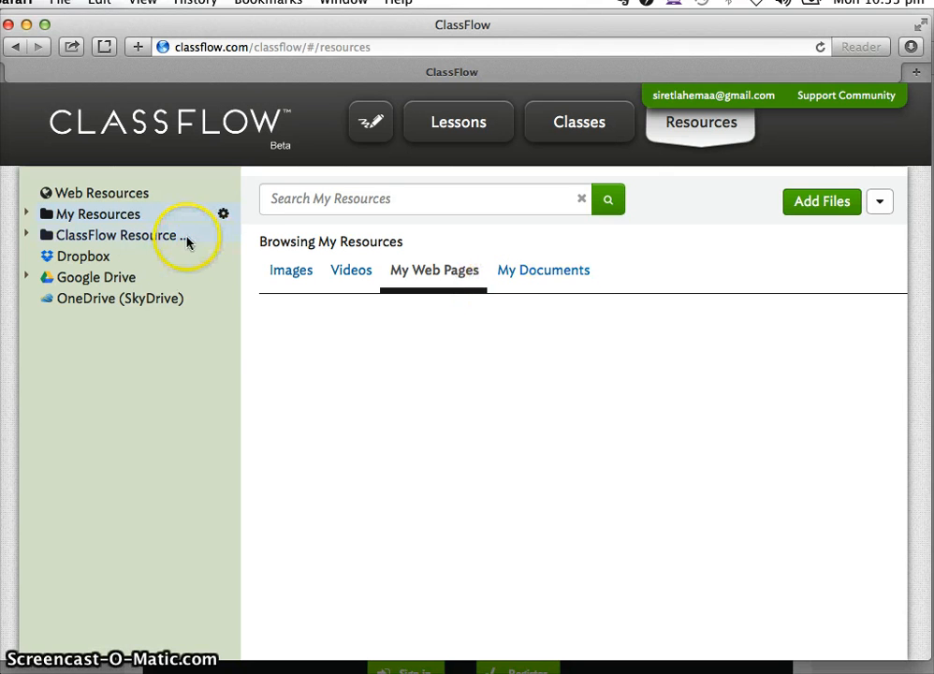
- Examine the ClassFlow resource library's Animals folder and the available cloud storage sources
left_click(27, 235)
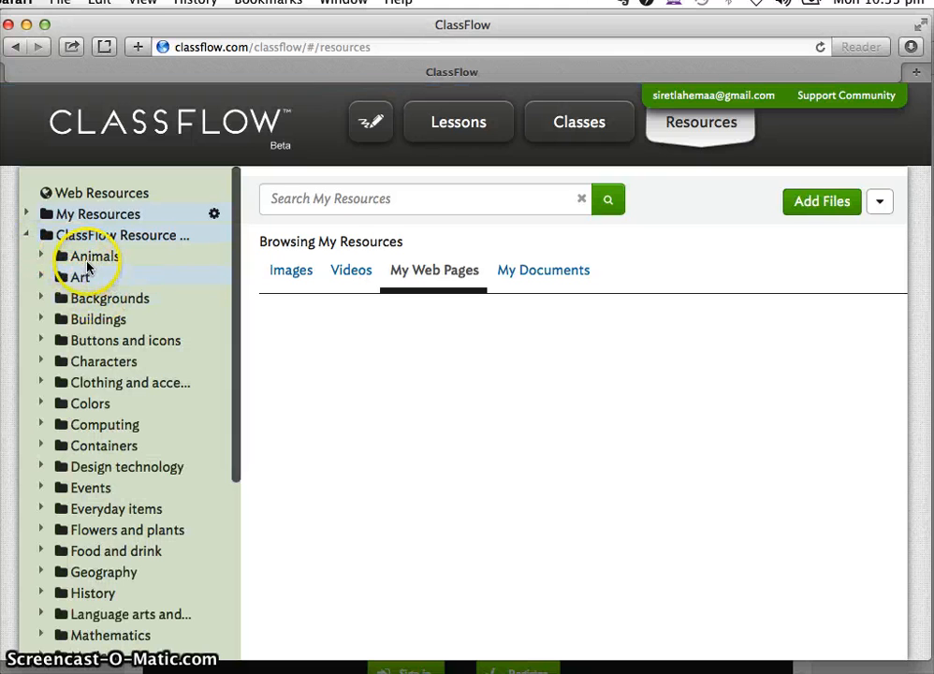
left_click(88, 264)
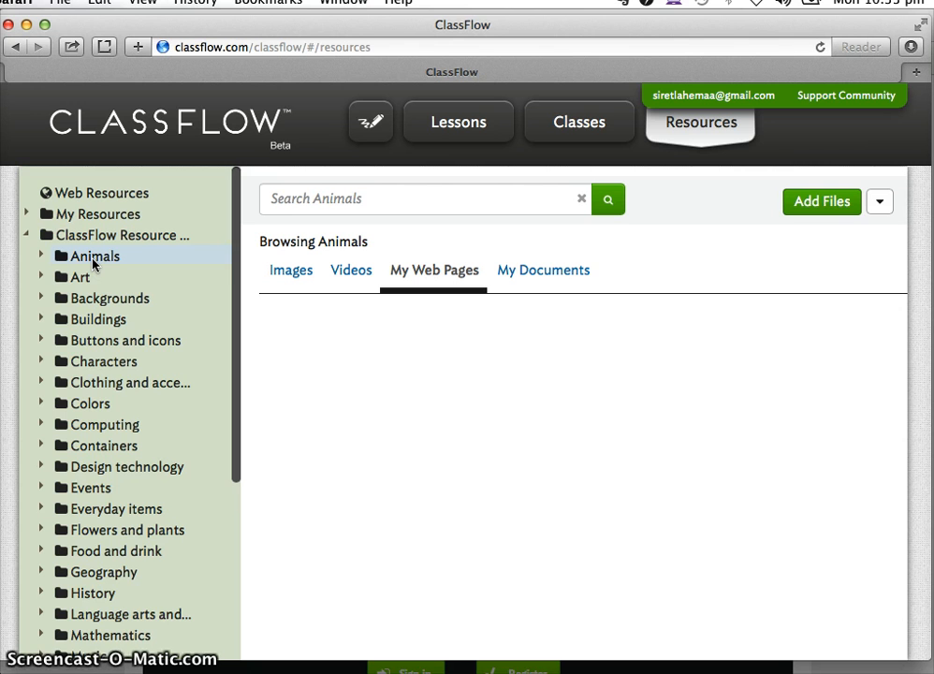
left_click(27, 235)
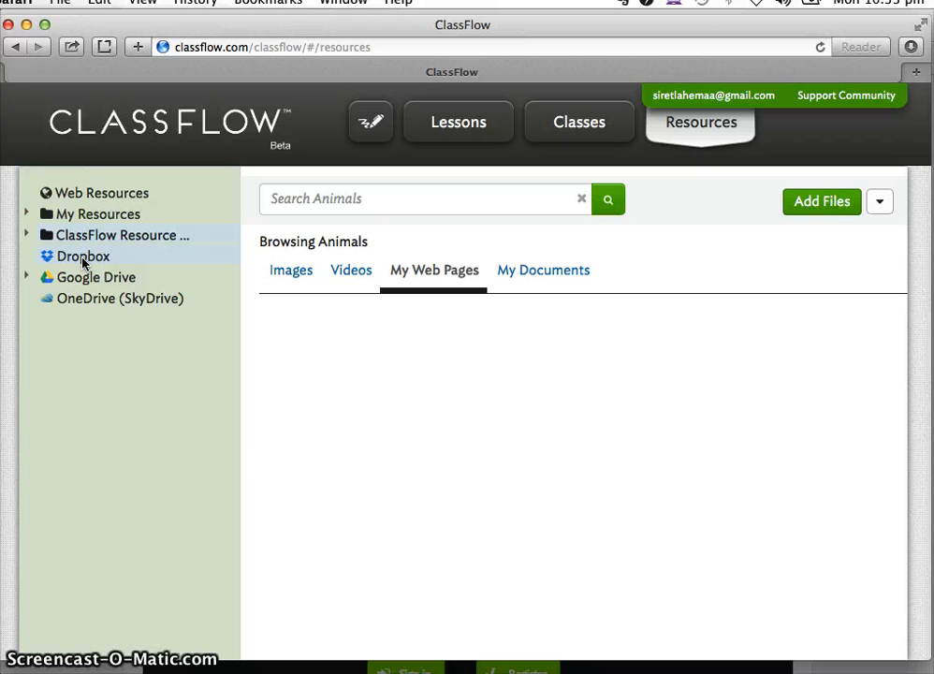
left_click(83, 278)
left_click(83, 307)
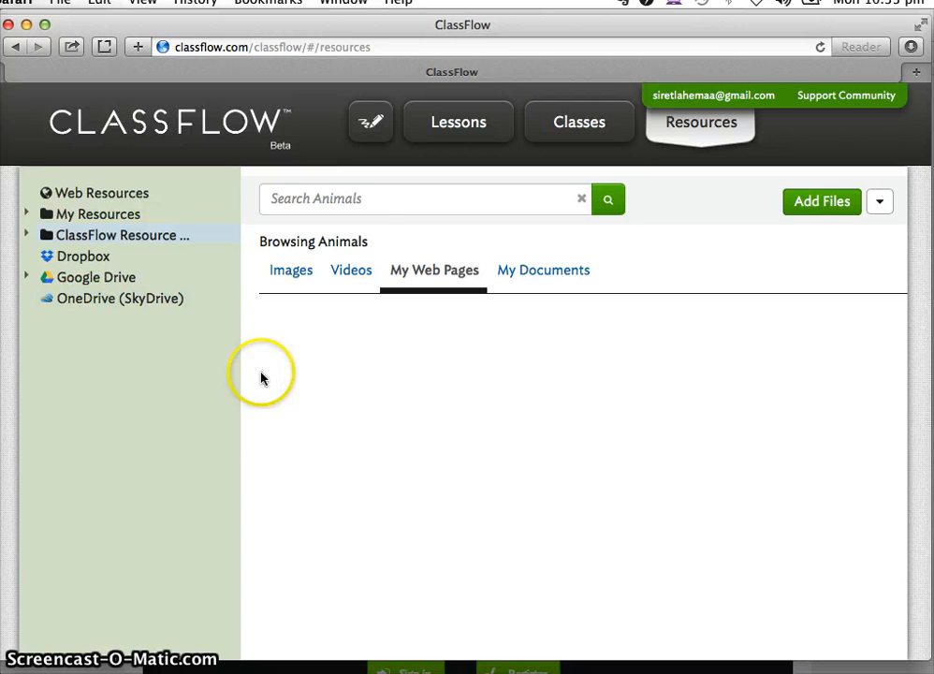
- Return to the lessons overview and create a new lesson
left_click(441, 137)
left_click(421, 214)
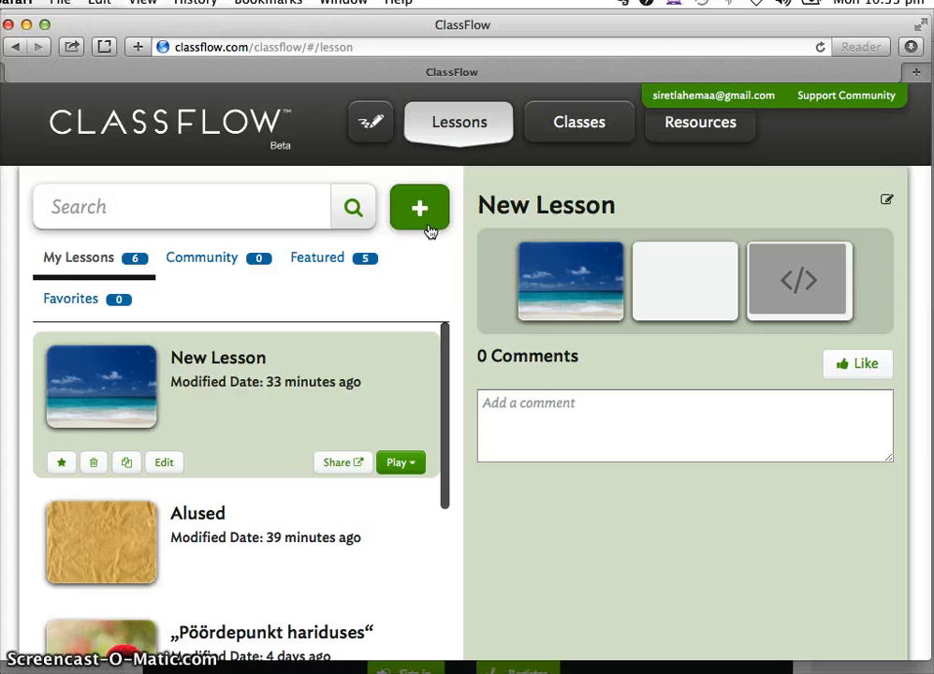
left_click(429, 228)
left_click(430, 250)
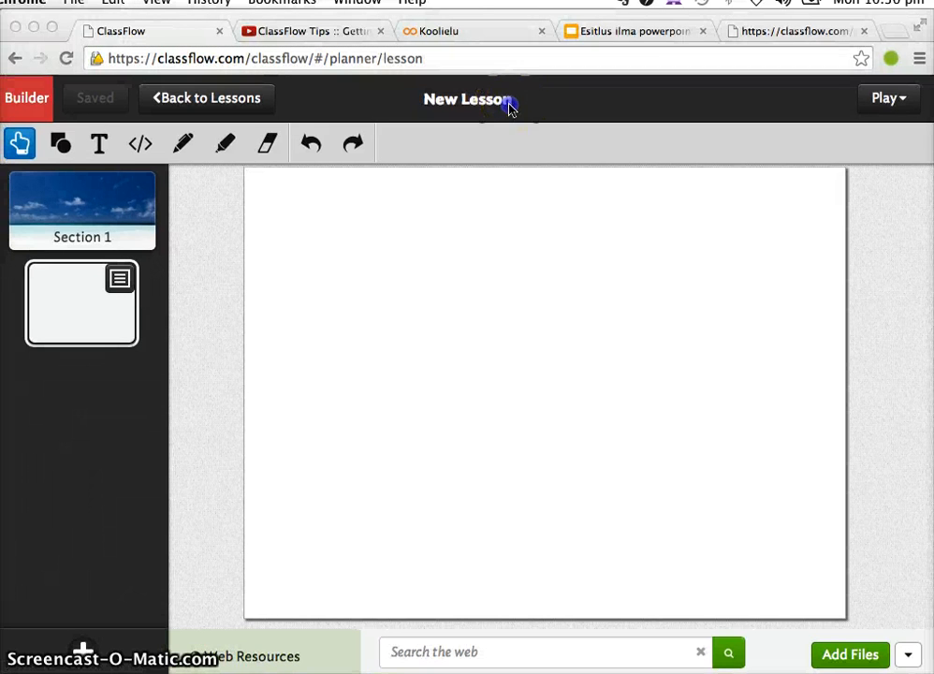
- Rename the new lesson as Tund1
left_click(503, 99)
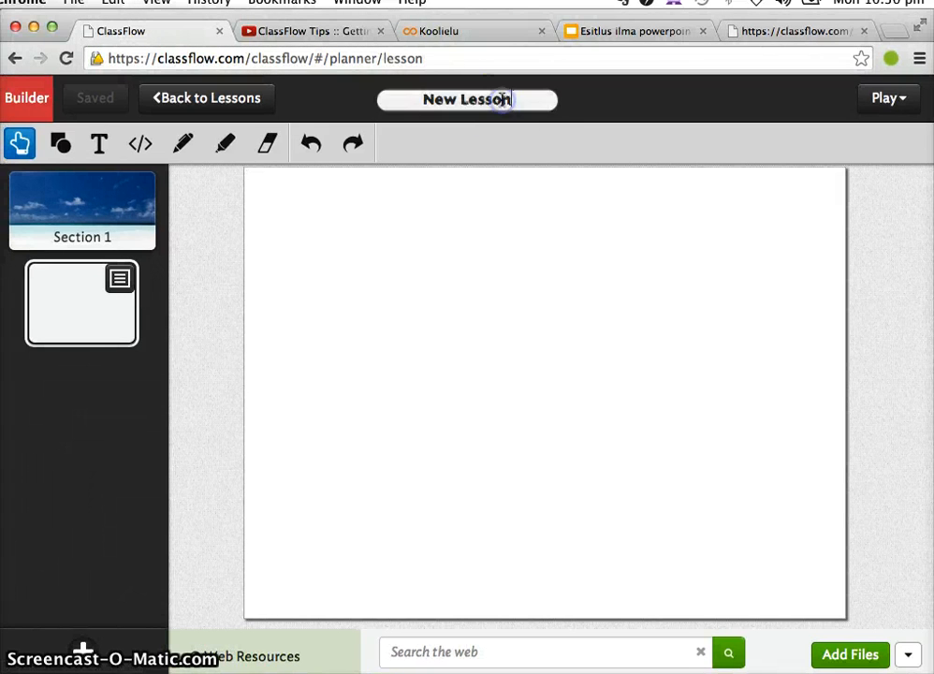
key("BackSpace")
key("BackSpace")
key("BackSpace")
key("BackSpace")
key("BackSpace")
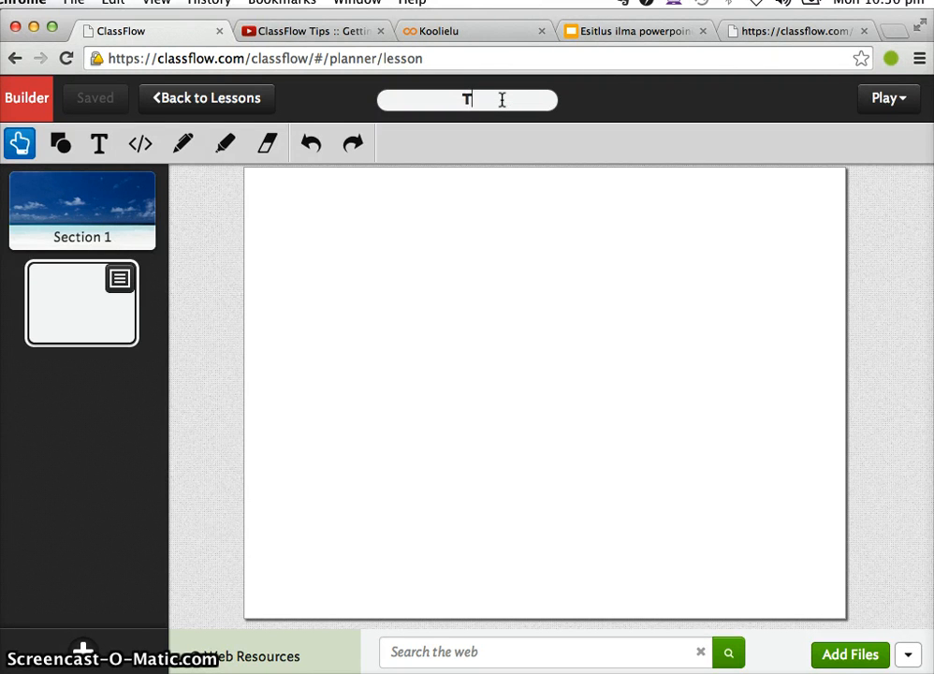
type("Tund1")
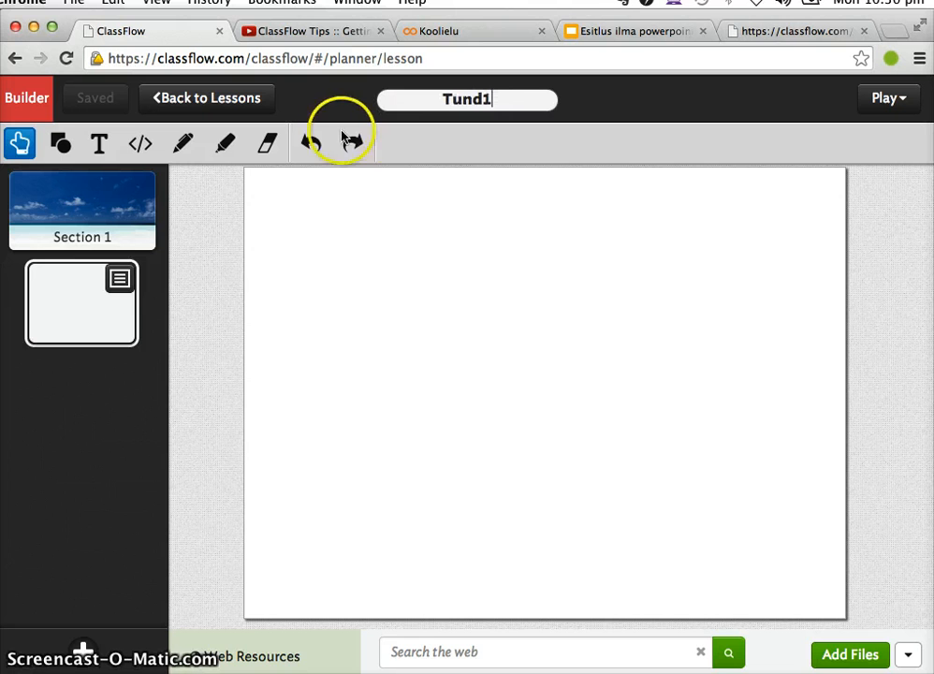
- Rename Section 1 as Sissejuhatus and set its background to the ClassFlow image of red flowers
double_click(89, 241)
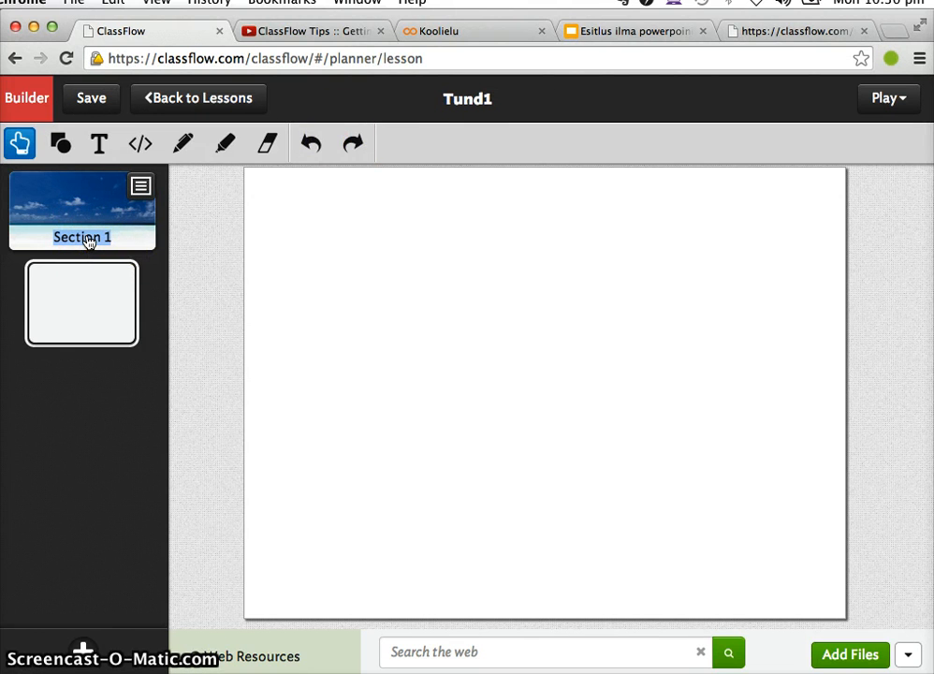
type("Sissejuhatus")
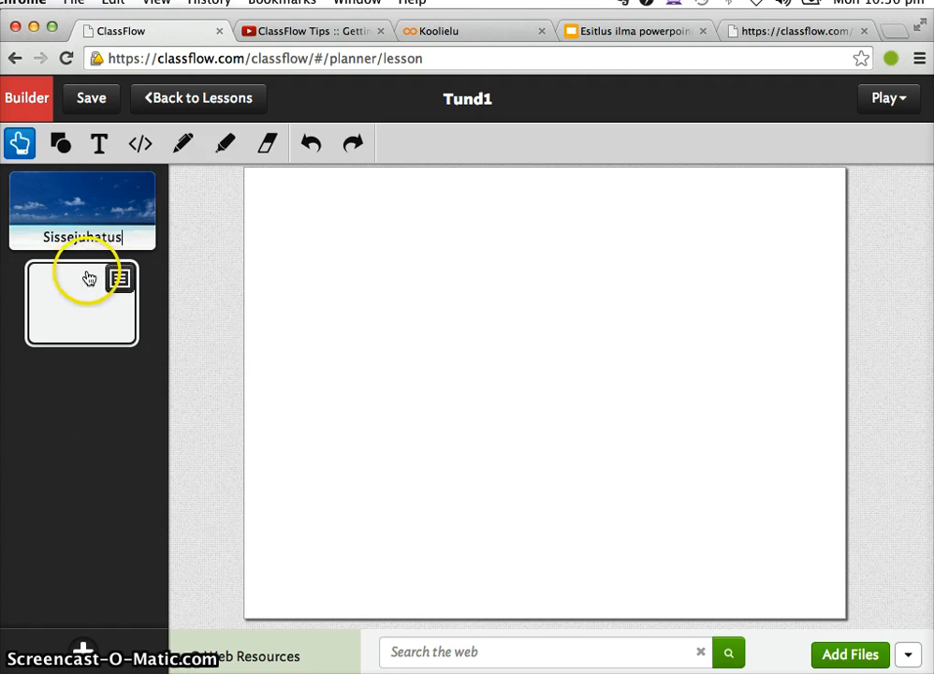
left_click(140, 196)
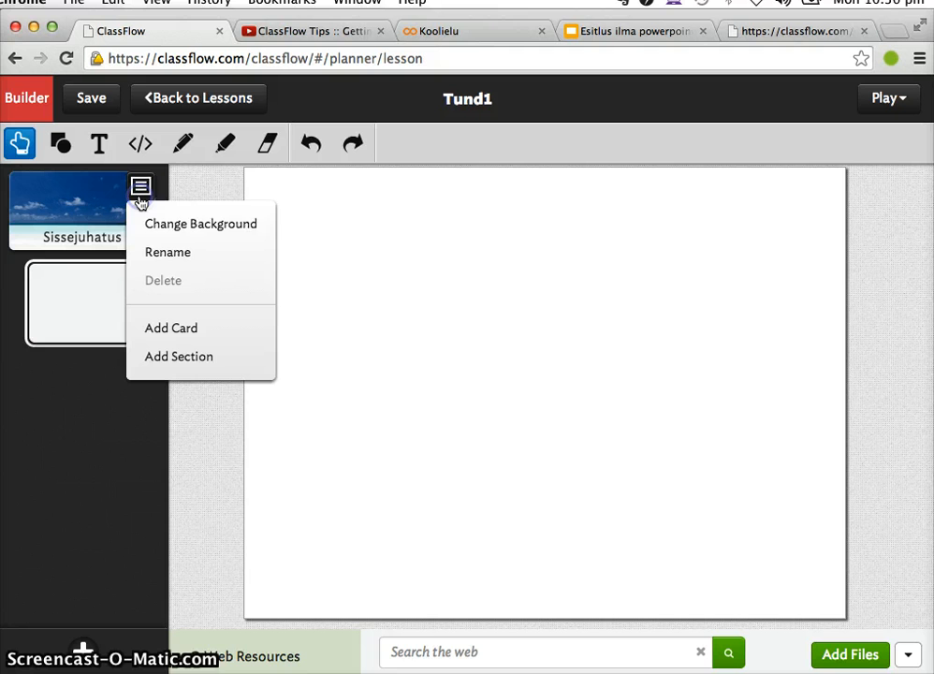
left_click(186, 236)
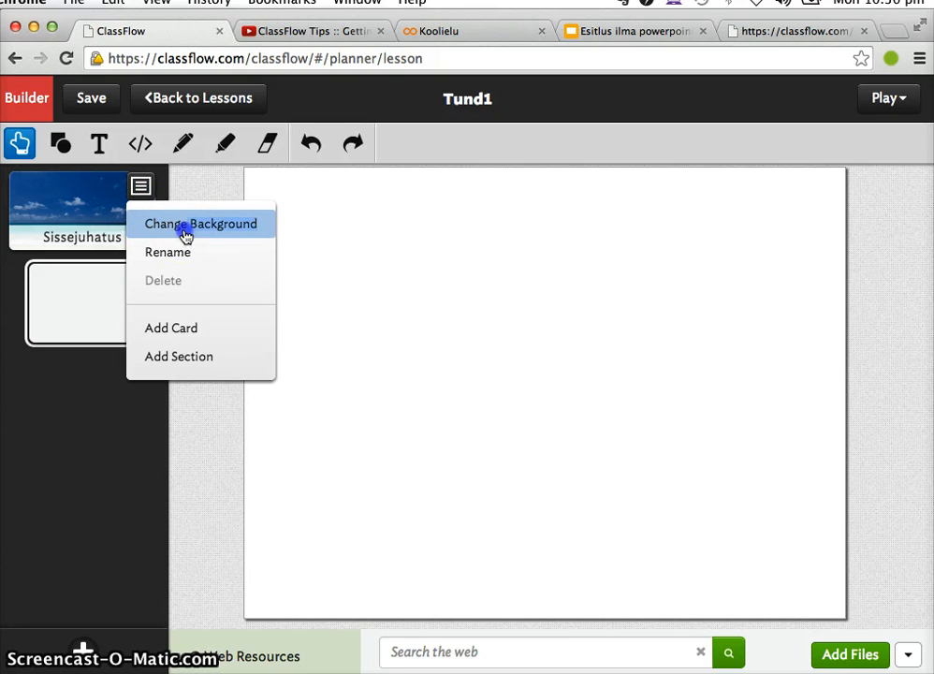
scroll(403, 422, "down", 2)
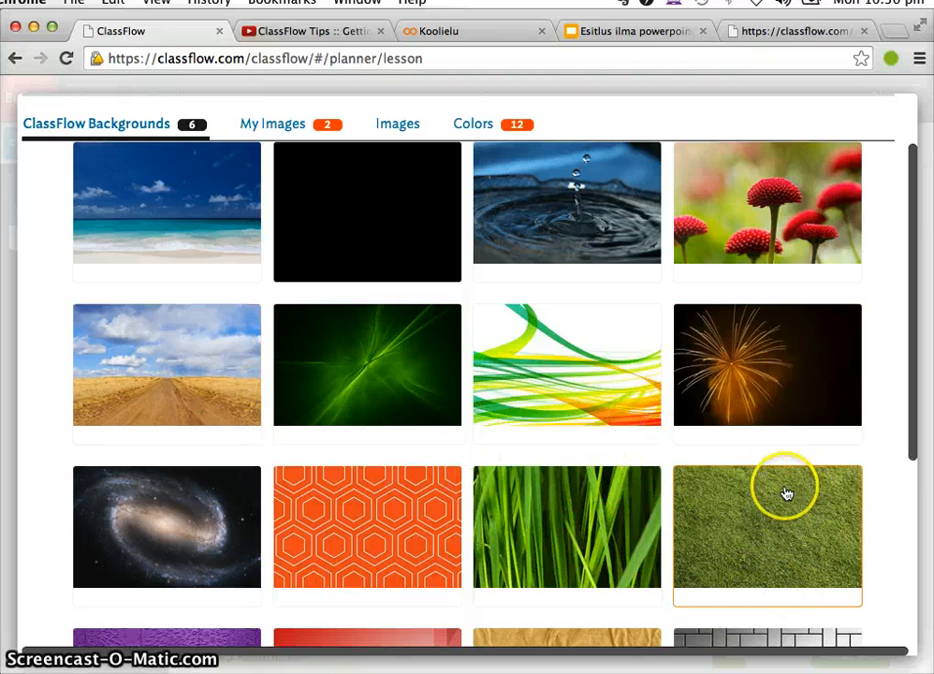
left_click(734, 207)
left_click(65, 277)
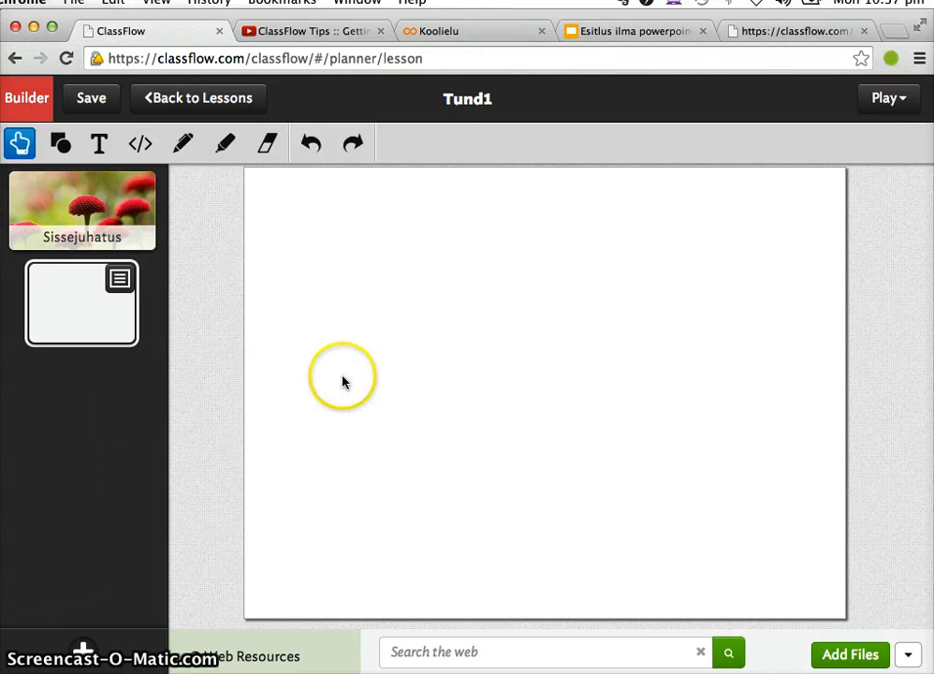
- Add the text "Happete omadused" near the top of the blank card in 36px Arial
left_click(98, 142)
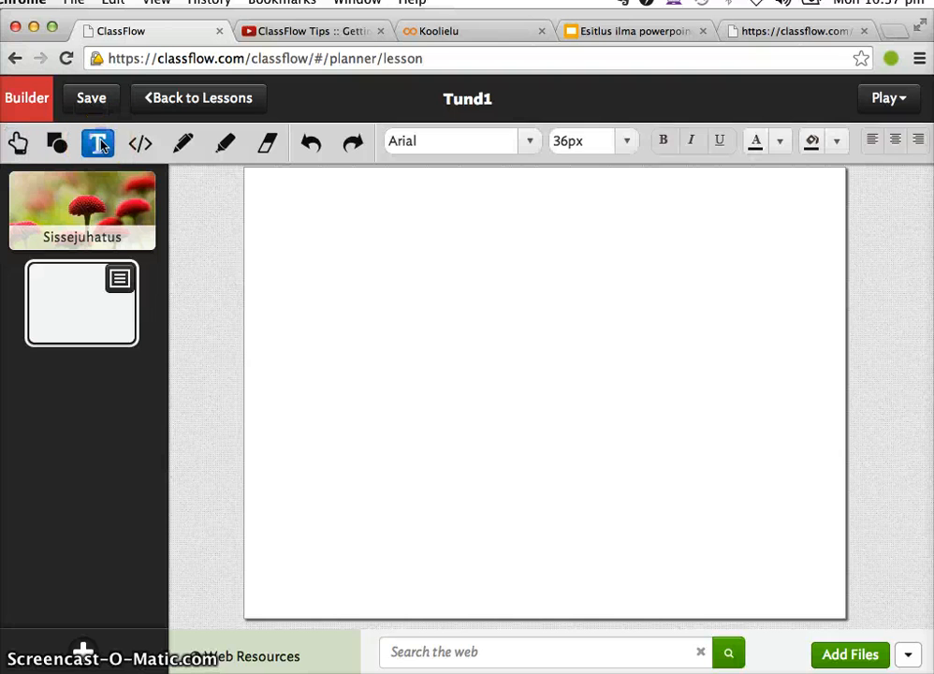
left_click(300, 227)
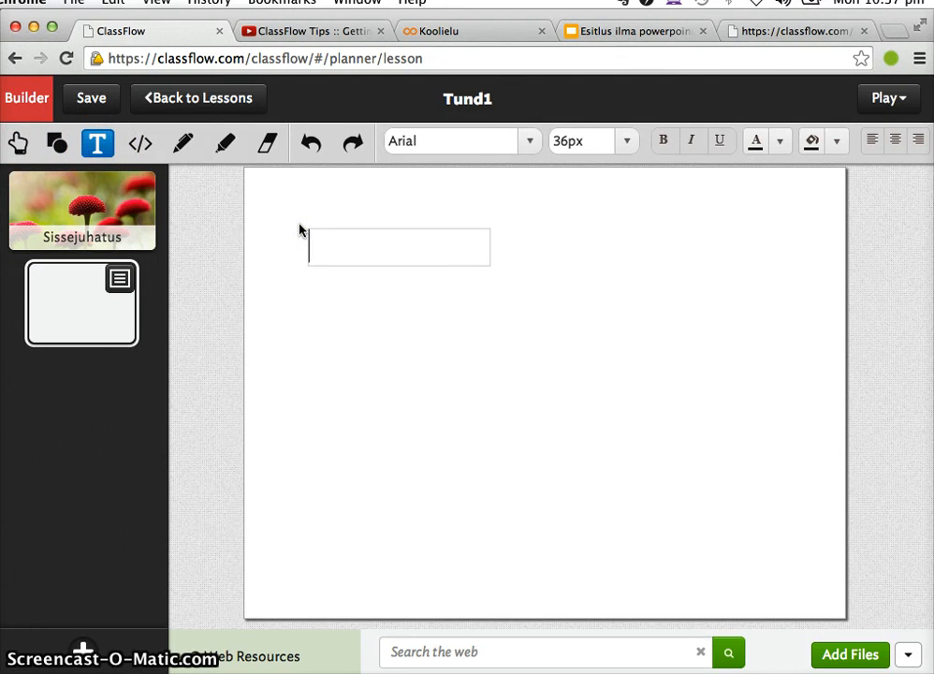
type("H")
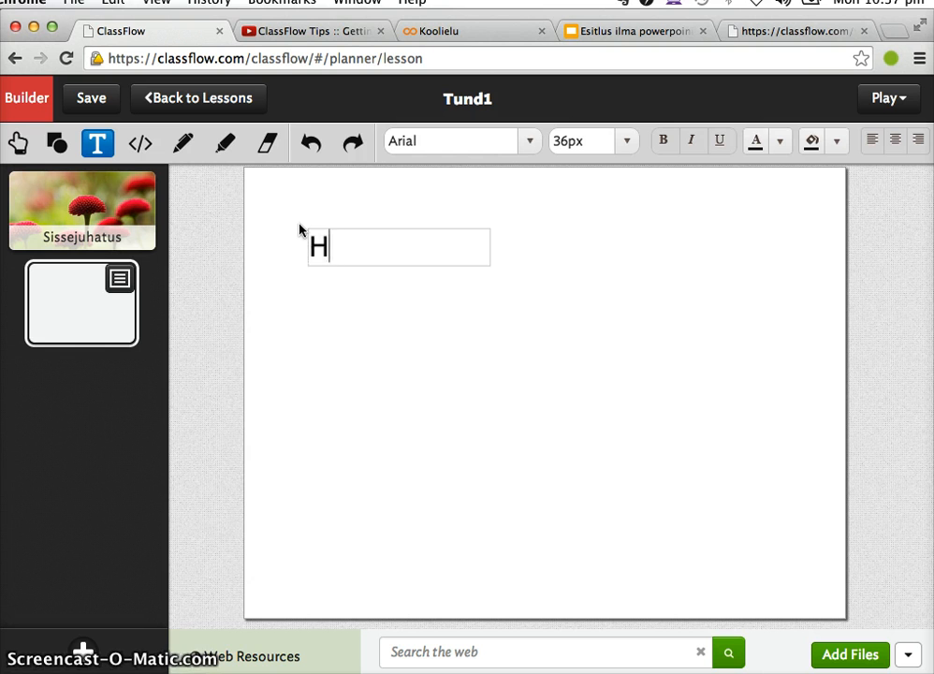
type("appe")
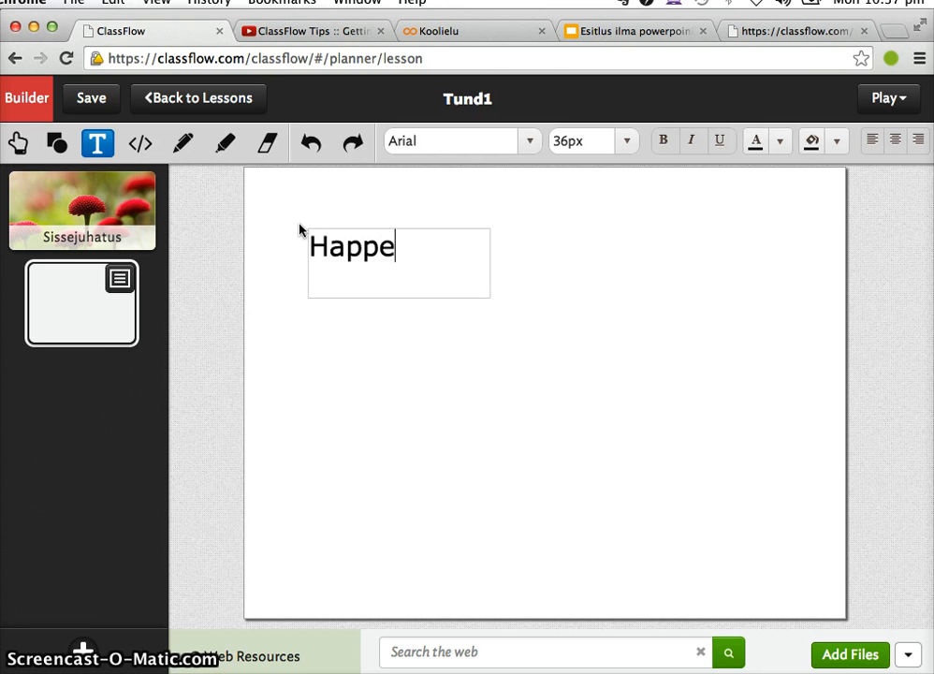
type("te omadus")
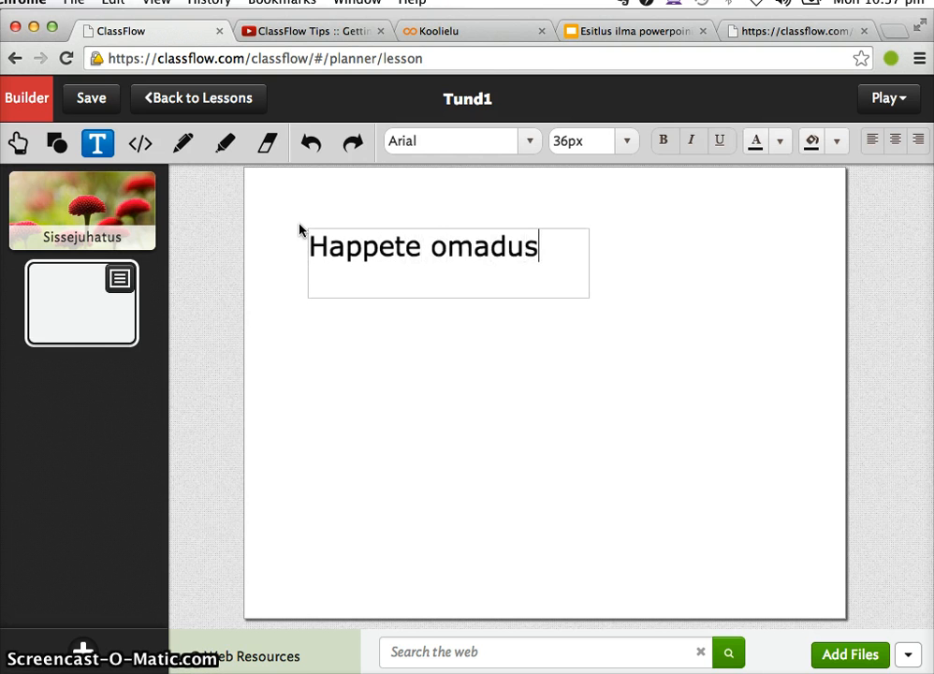
type("ed")
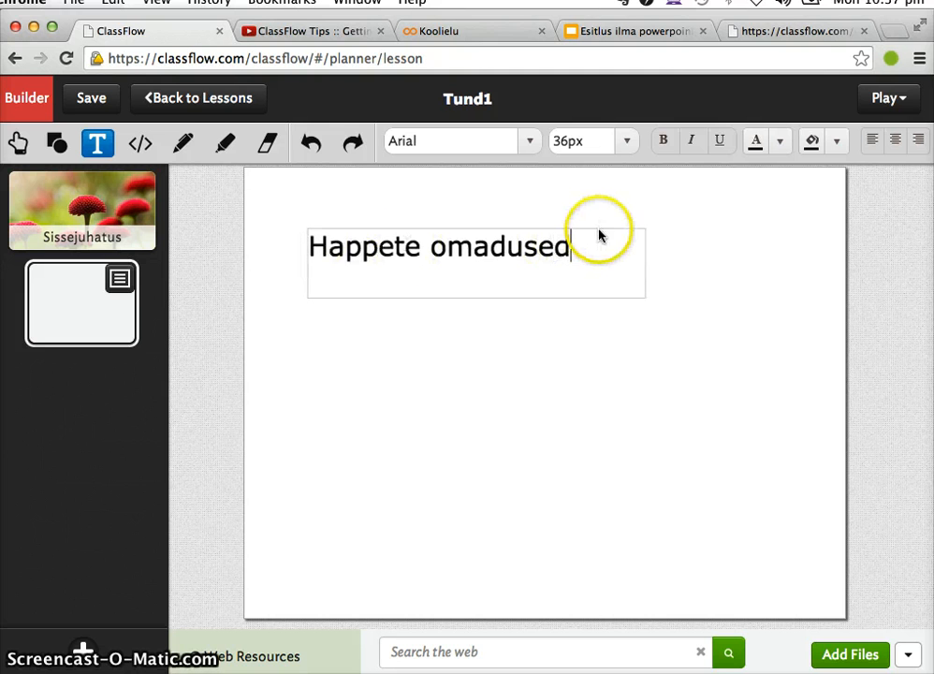
left_click(603, 294)
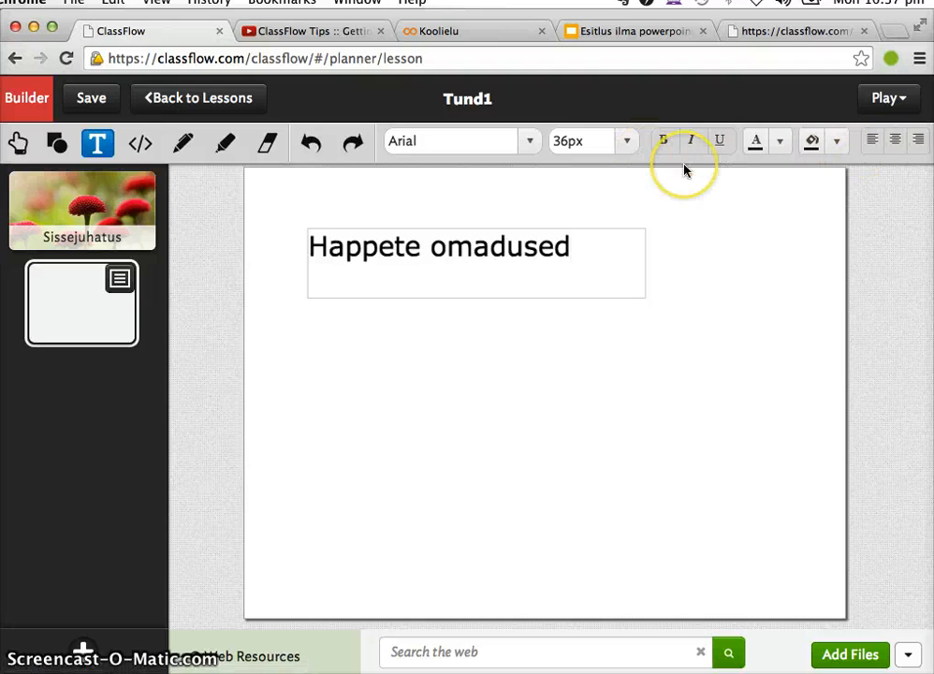
- Apply a dark green background colour to the "Happete omadused" text
left_click_drag(606, 234, 285, 248)
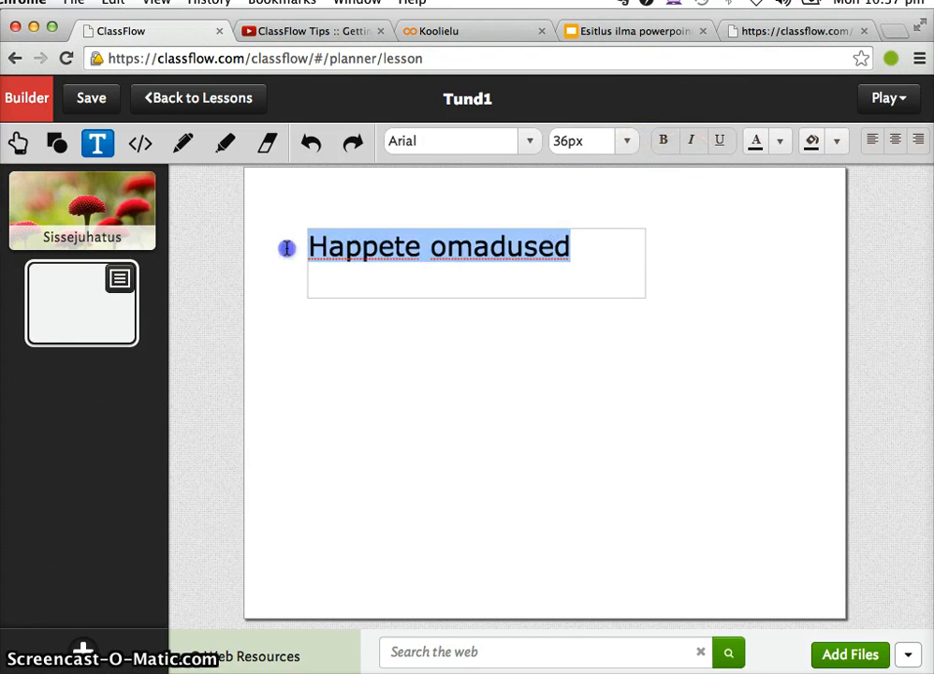
left_click(835, 146)
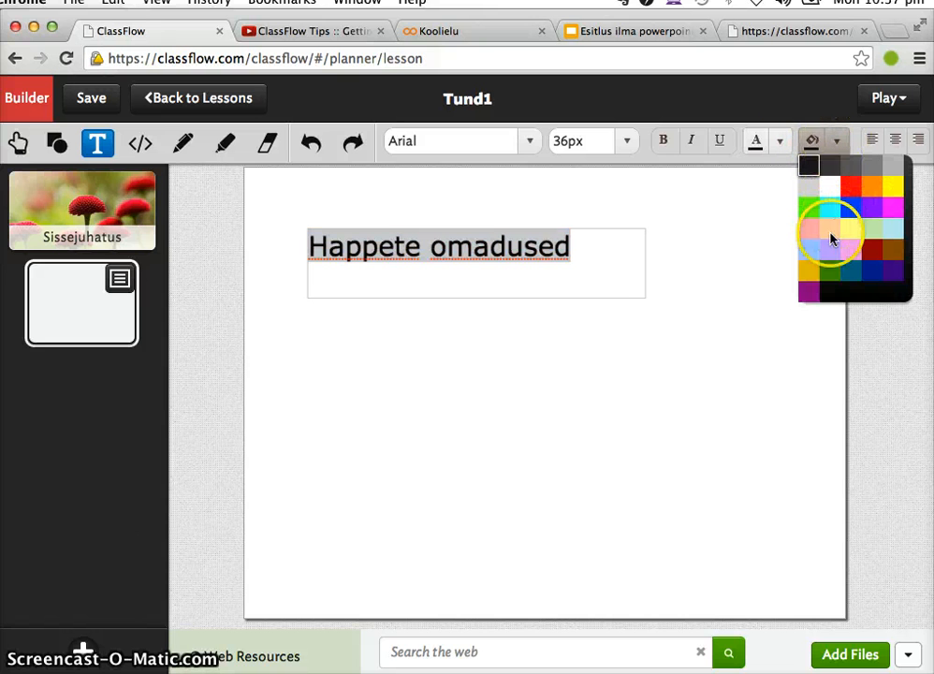
left_click(832, 271)
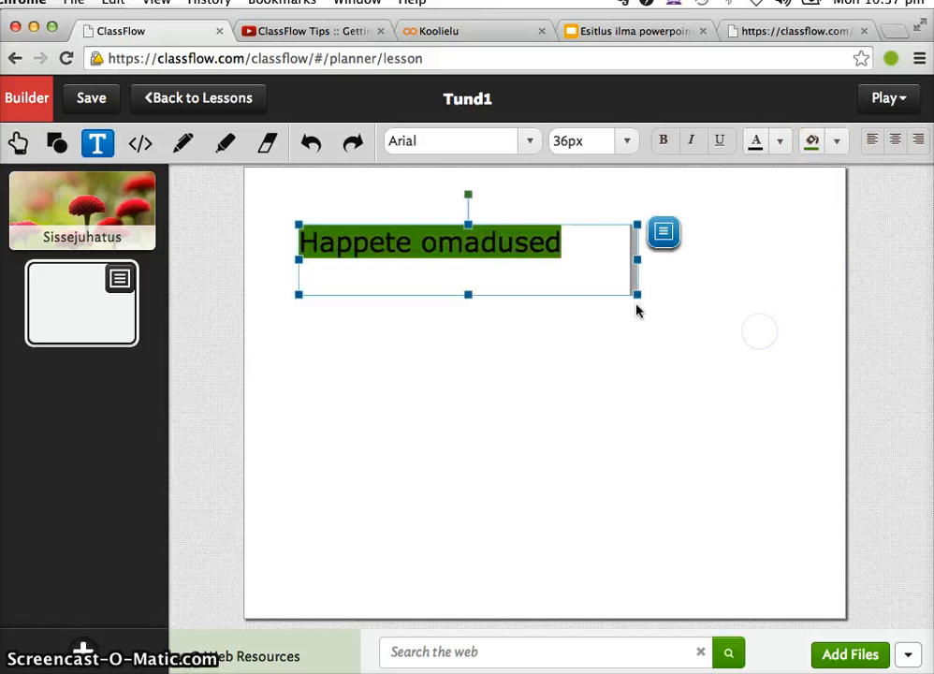
left_click(678, 302)
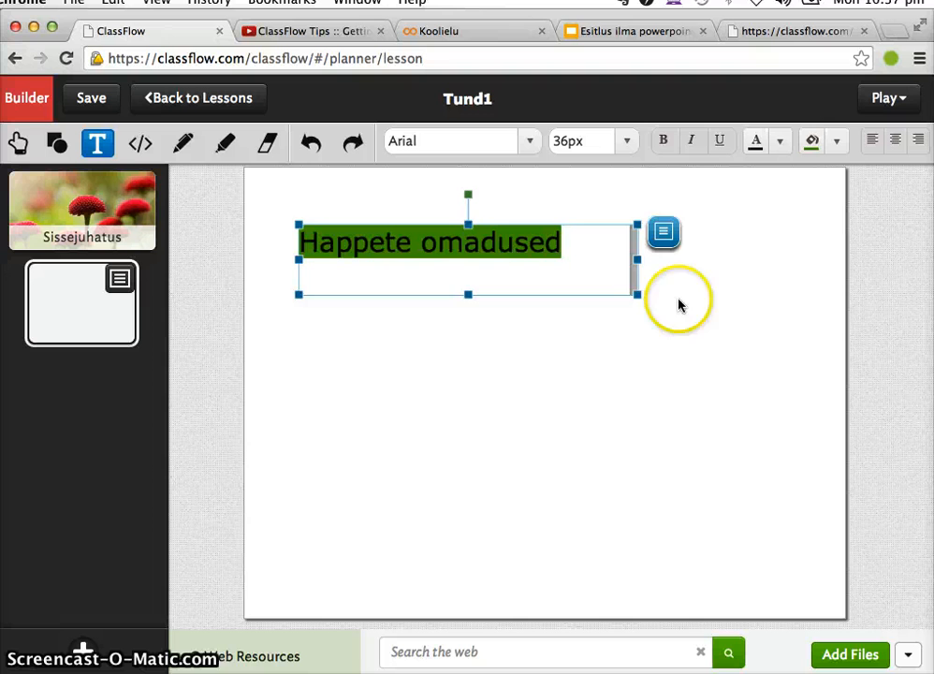
- Try to colour the "Happete omadused" text bright green with its whole text box selected
left_click(608, 248)
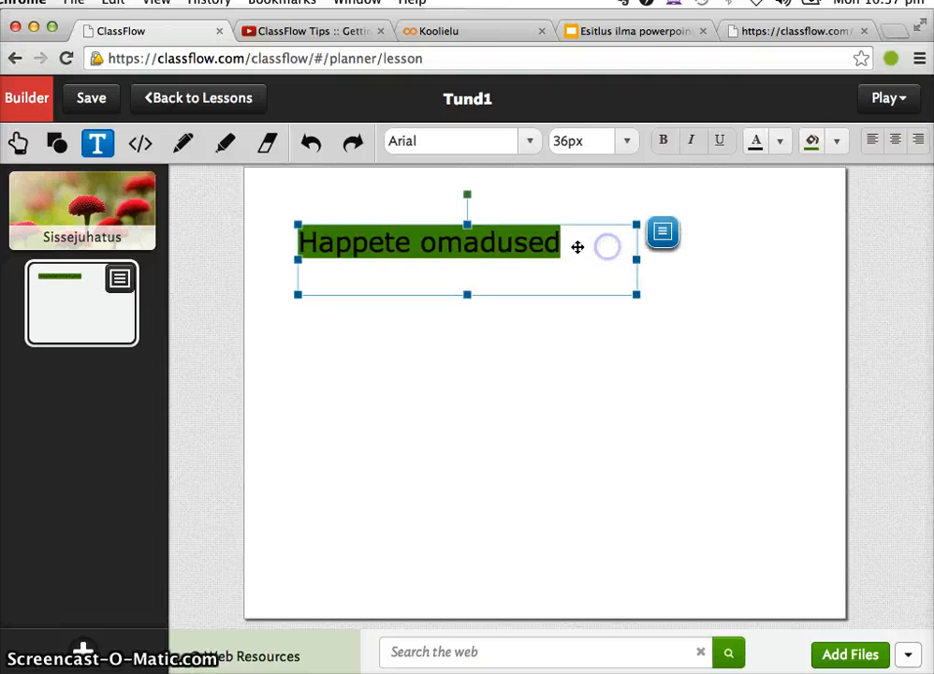
left_click(781, 152)
left_click(748, 204)
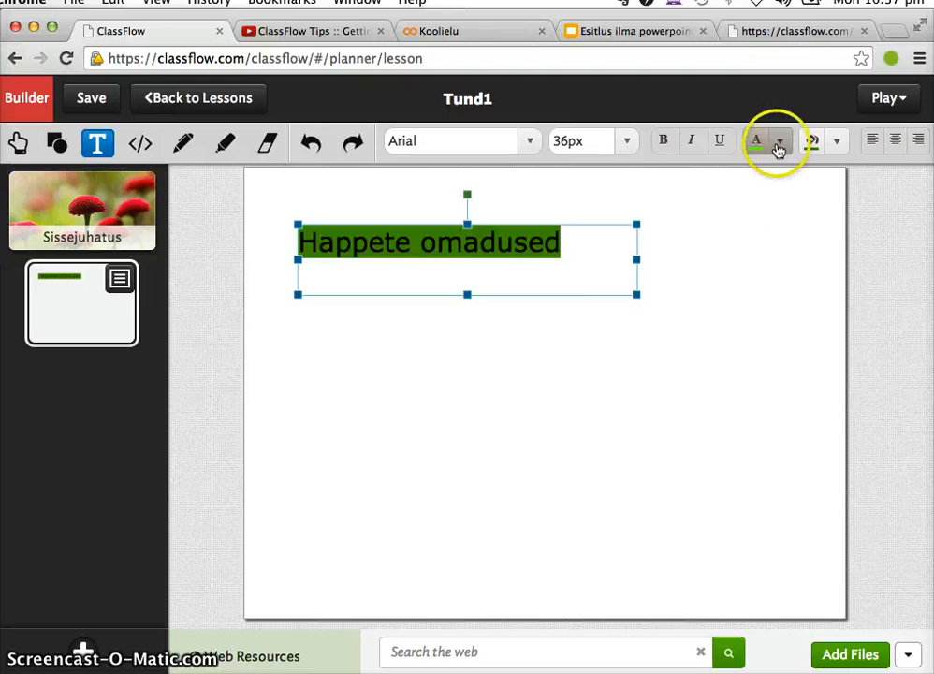
- Set the "Happete omadused" text colour to dark blue and its background colour to white
left_click(563, 256)
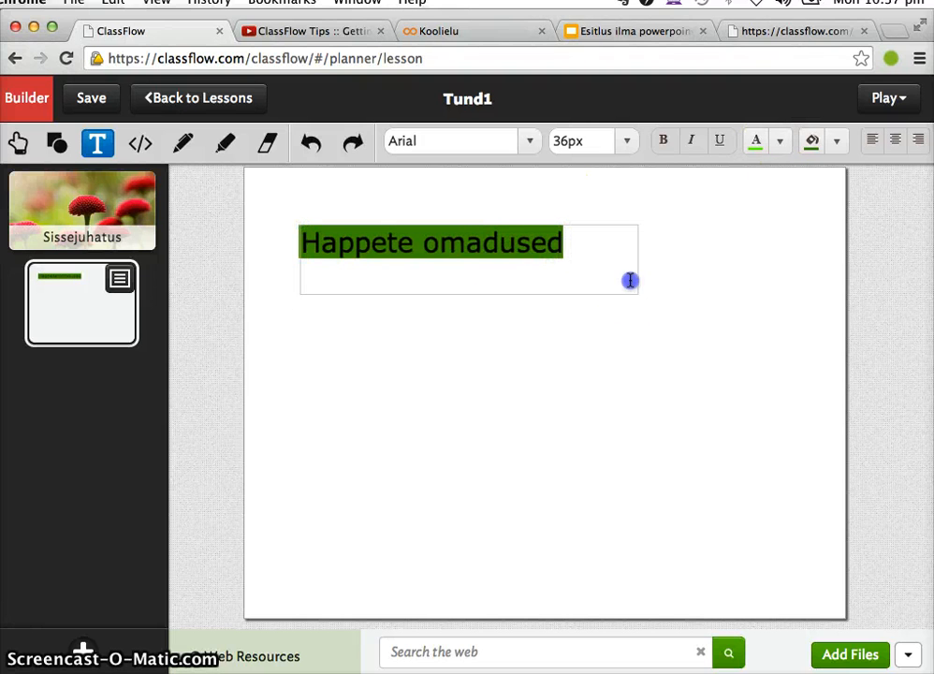
left_click_drag(563, 245, 288, 234)
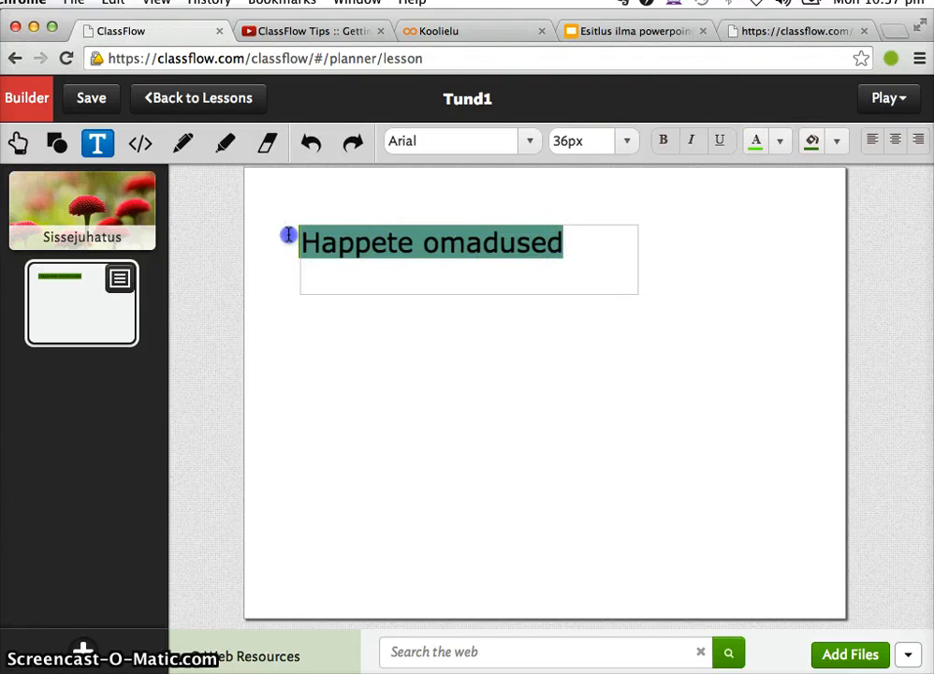
left_click(780, 142)
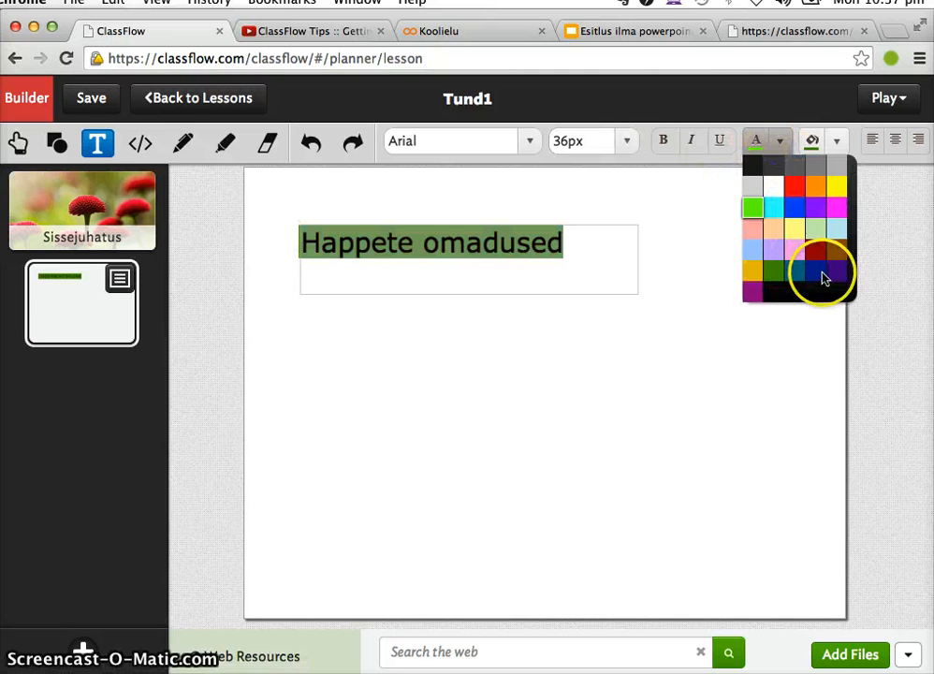
left_click(816, 273)
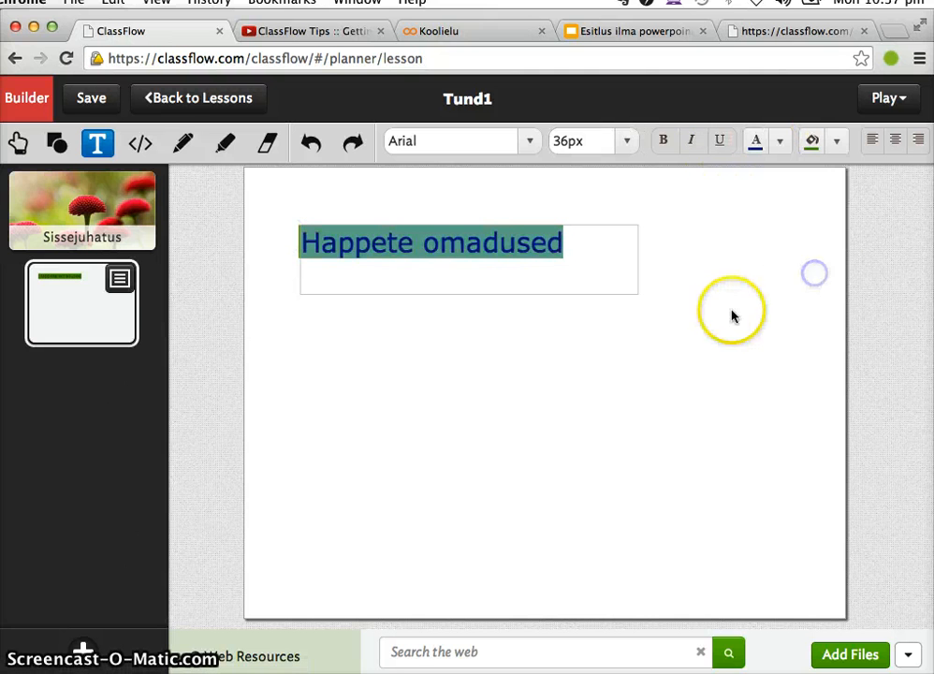
left_click(836, 142)
left_click(828, 195)
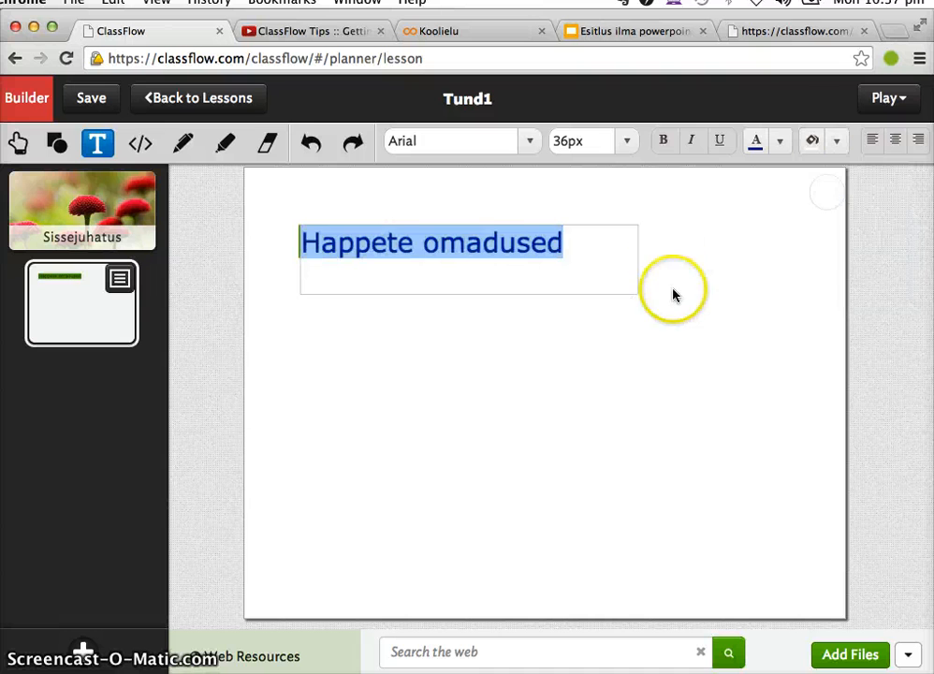
- Move the "Happete omadused" text box closer to the card's upper-left corner
left_click(646, 297)
left_click_drag(636, 279, 611, 250)
double_click(611, 250)
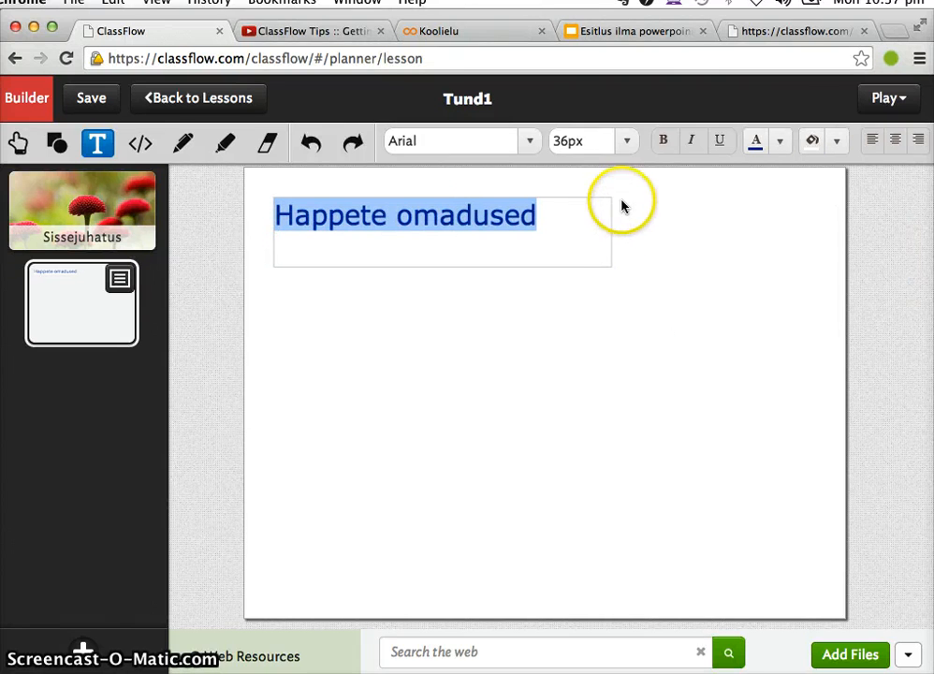
left_click(661, 245)
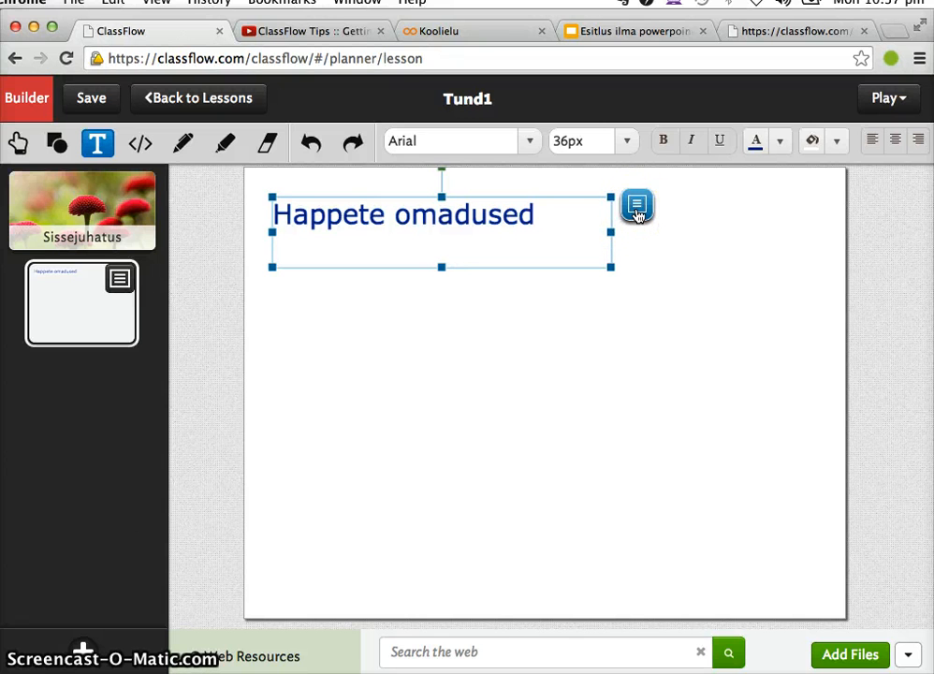
- Anchor the "Happete omadused" text box in its properties and deselect it
left_click(637, 211)
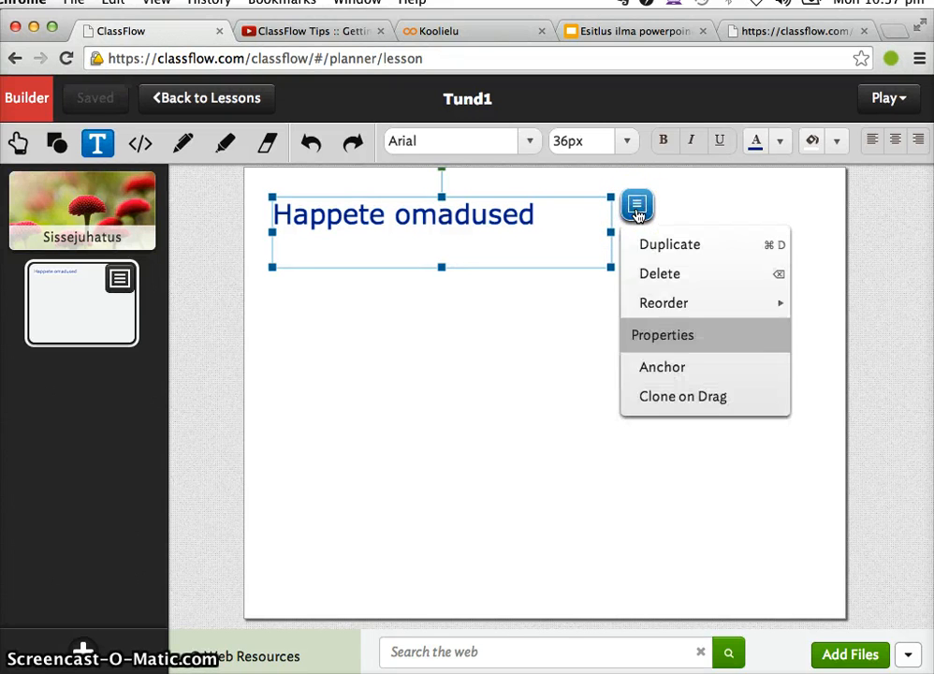
left_click(684, 371)
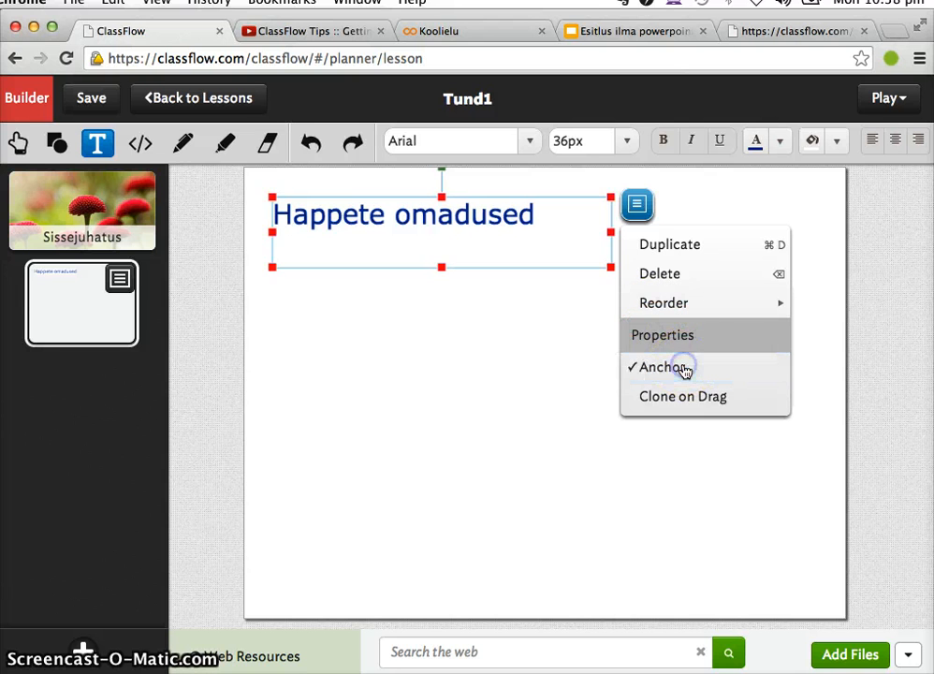
left_click(461, 337)
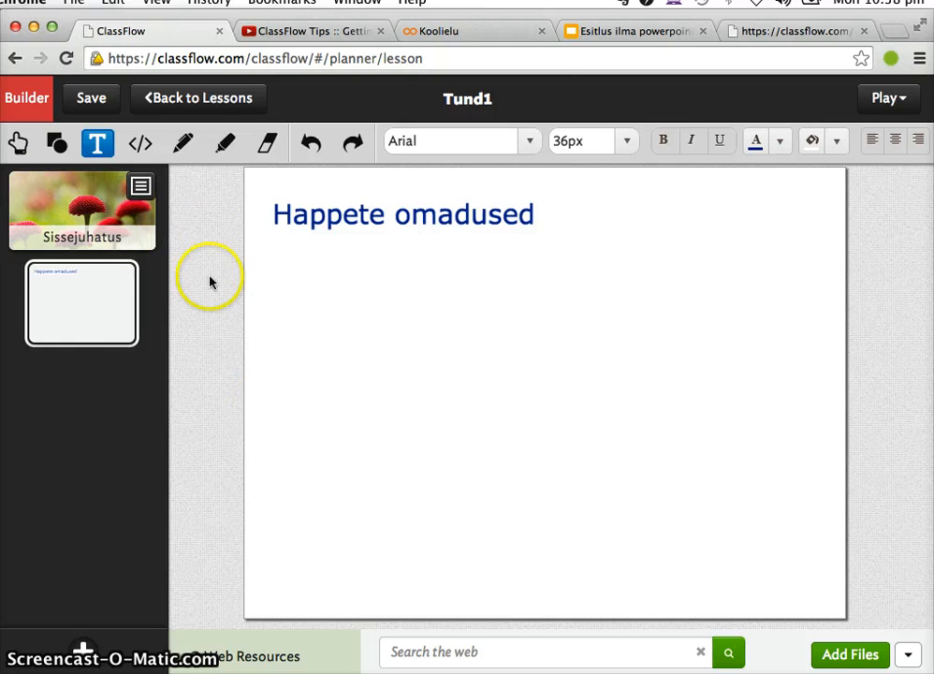
left_click(142, 145)
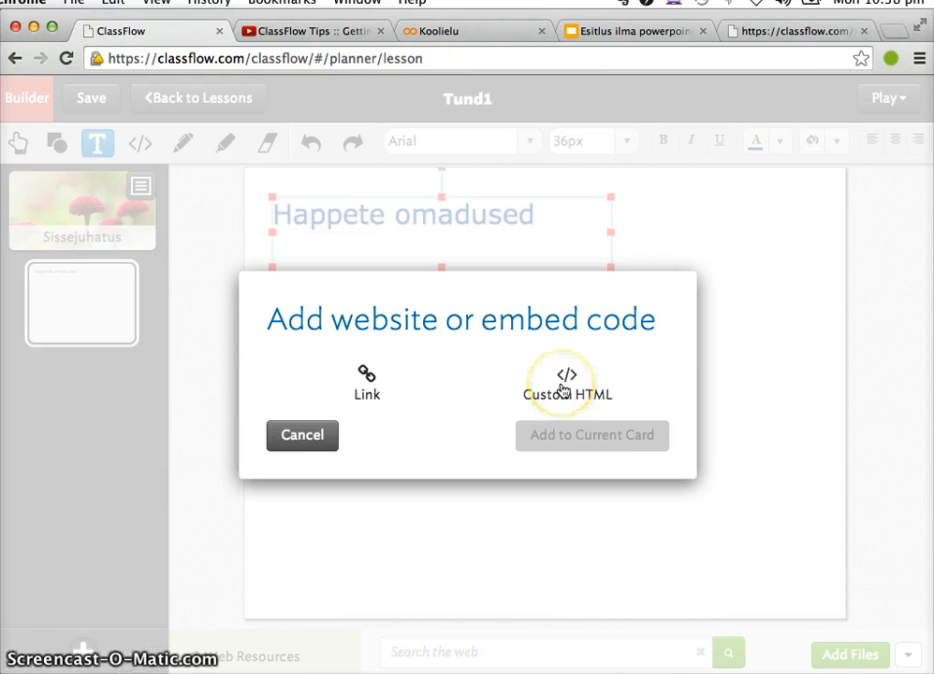
left_click(296, 440)
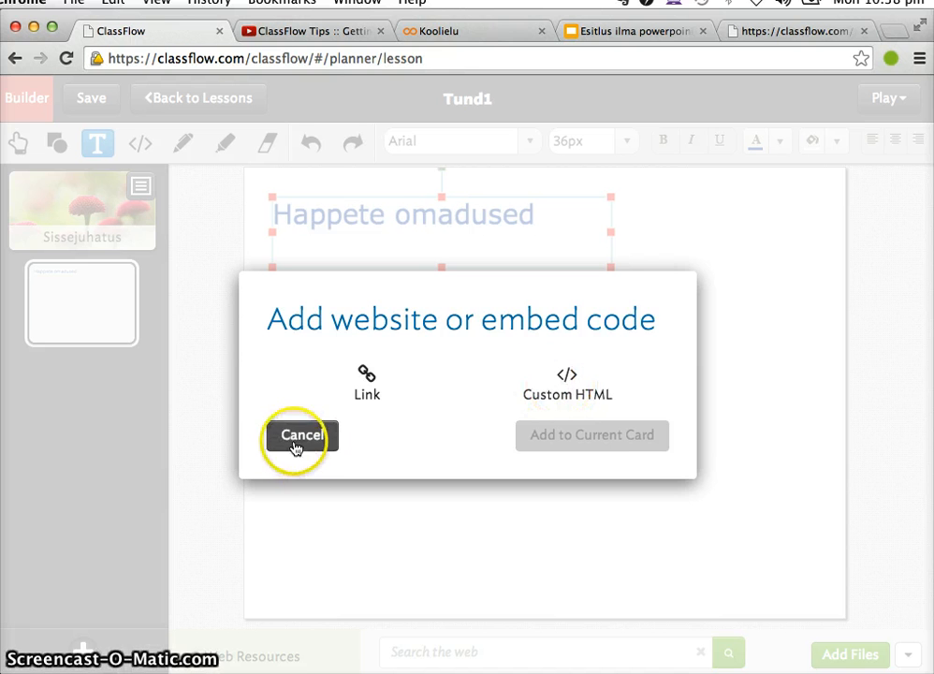
left_click(493, 347)
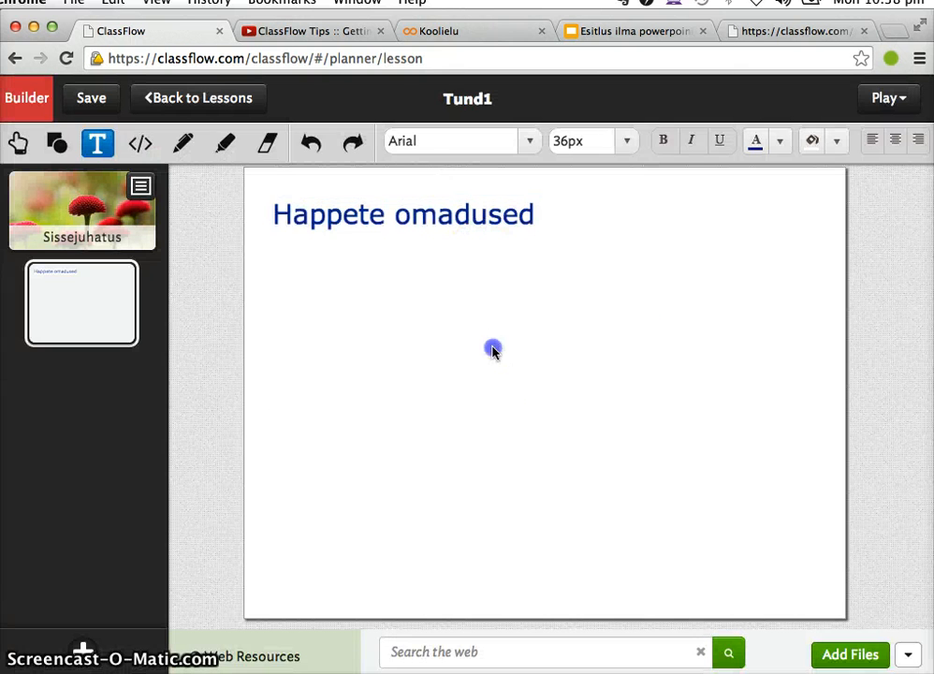
- Start a custom HTML embed for the card and copy the iframe code of YouTube's "ClassFlow Tips :: Getting Started" video
left_click(140, 143)
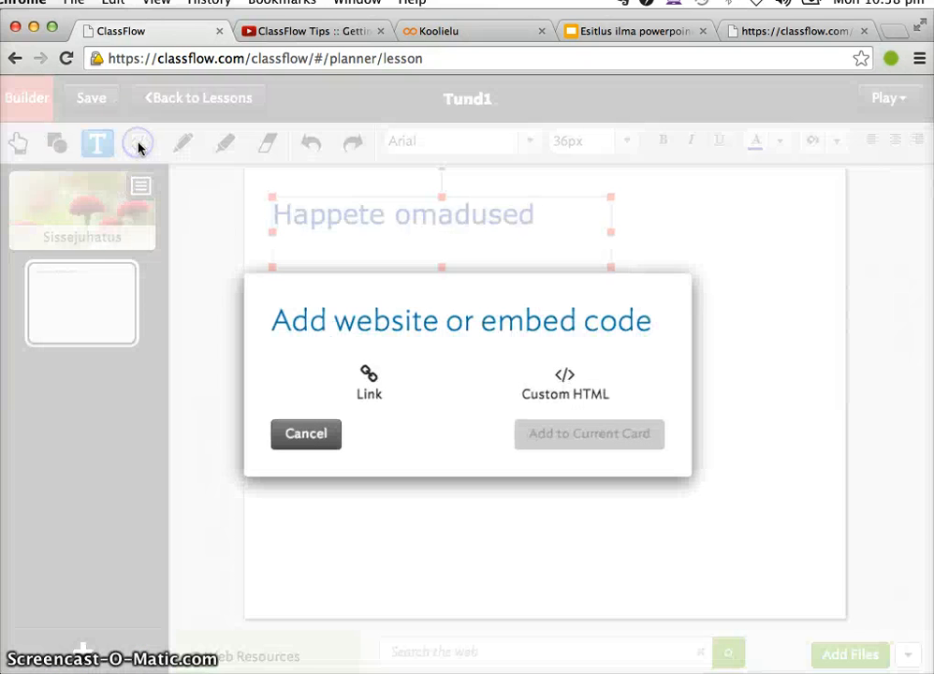
left_click(580, 393)
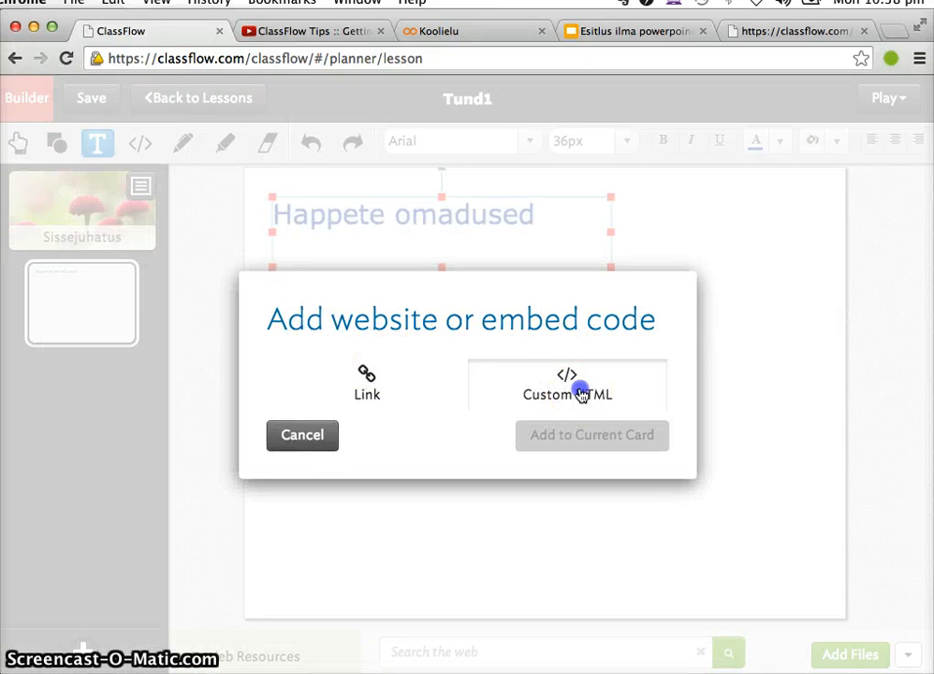
left_click(359, 22)
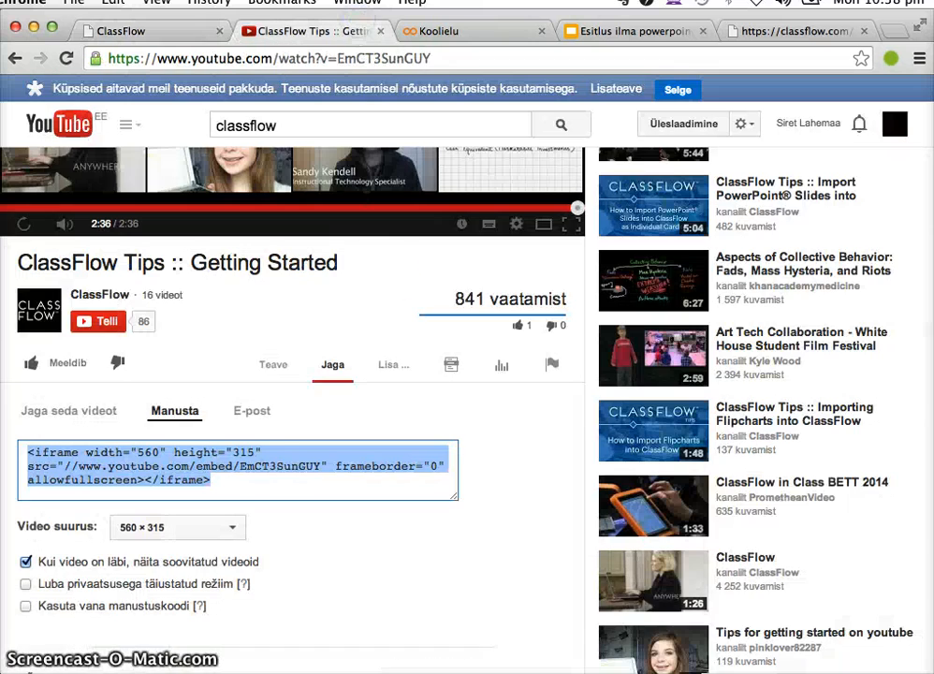
scroll(334, 318, "up", 1)
scroll(332, 327, "up", 2)
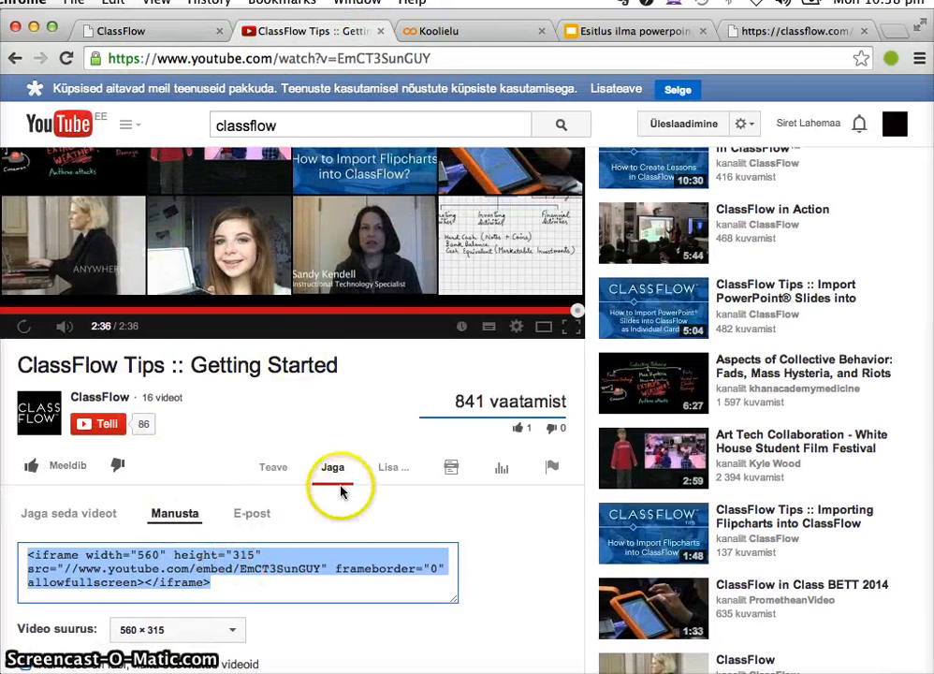
left_click(220, 584)
left_click_drag(75, 566, 25, 548)
key("super+c")
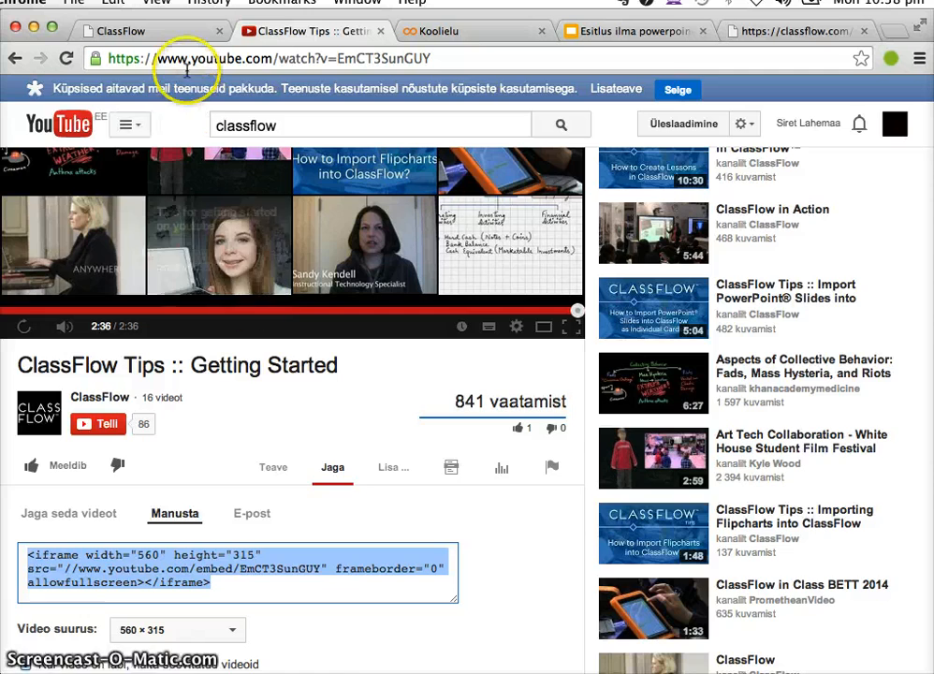
- Return to the ClassFlow lesson and try to add the copied video embed code to the "Happete omadused" card
left_click(181, 28)
left_click(459, 405)
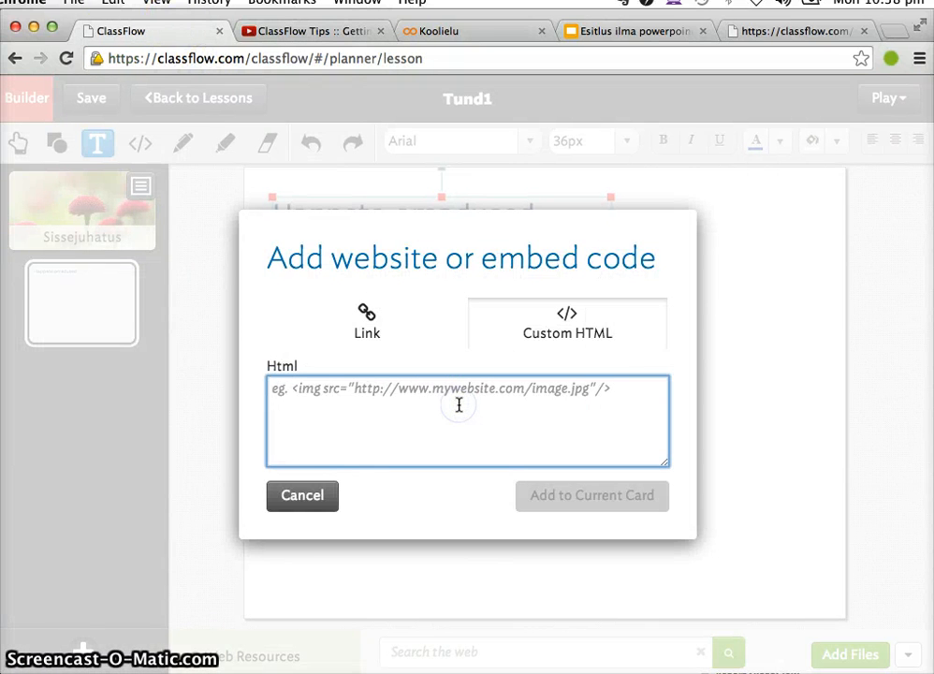
key("super+v")
left_click(567, 510)
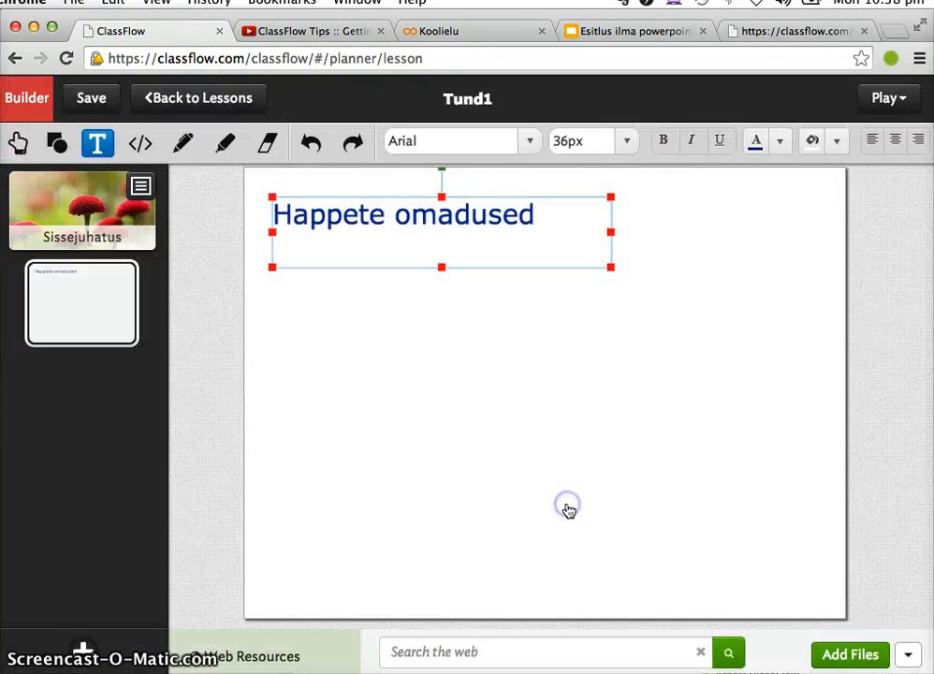
left_click(549, 457)
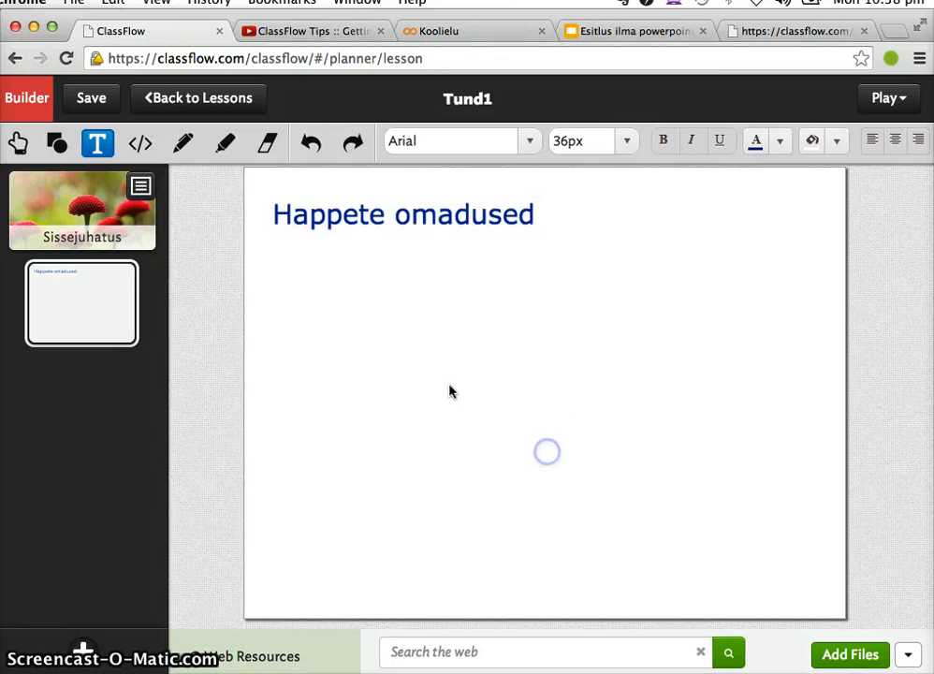
- Retry embedding the copied video code as custom HTML on the "Happete omadused" card
left_click(106, 132)
left_click(138, 143)
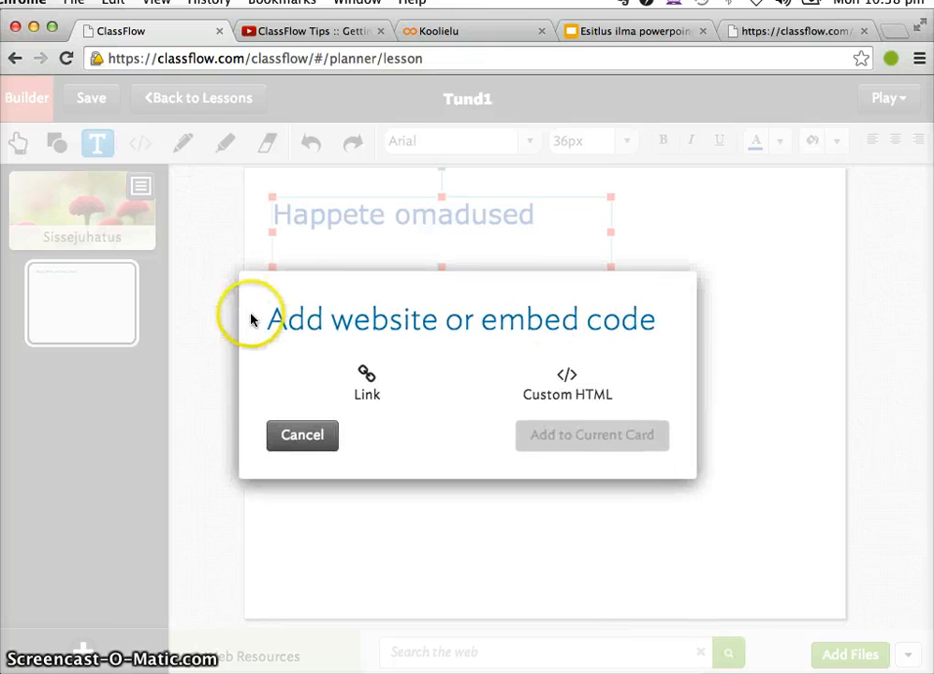
left_click(552, 381)
left_click(530, 421)
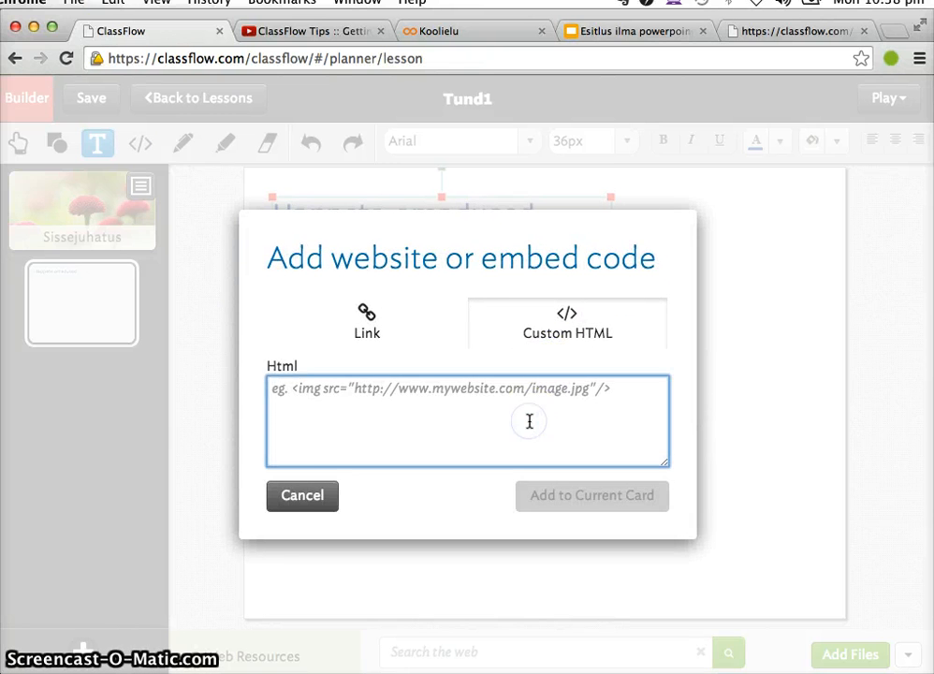
key("ctrl+v")
left_click(609, 498)
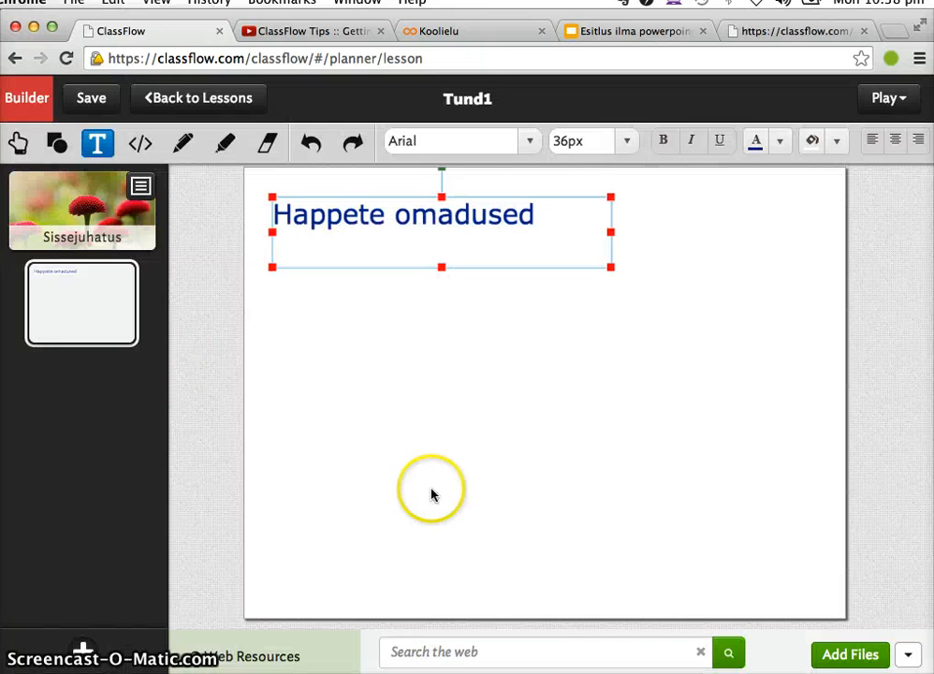
left_click(471, 391)
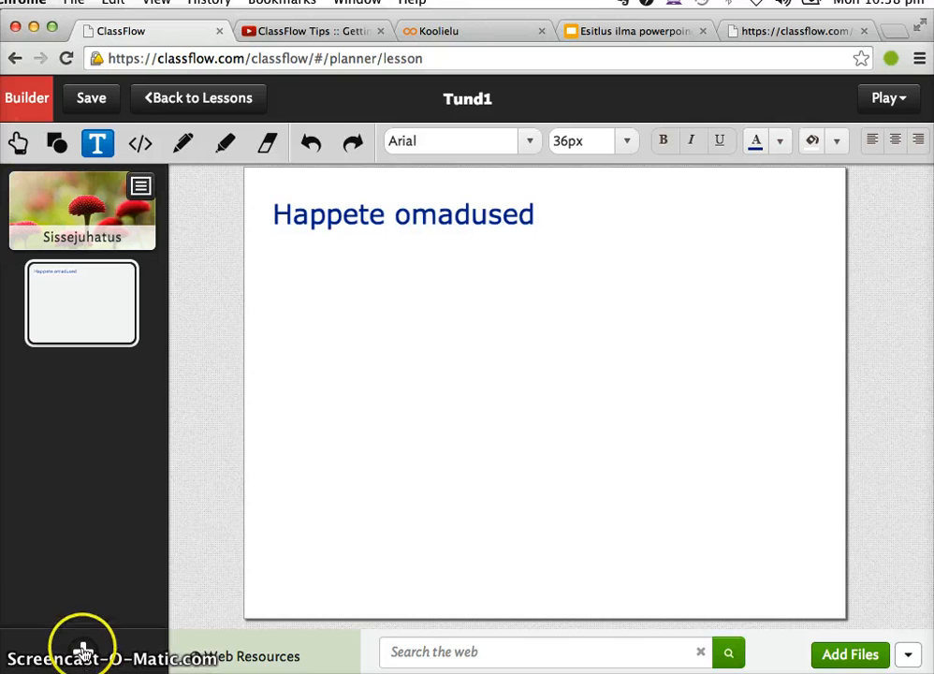
- Add a second blank card to the Sissejuhatus section and open it
left_click(83, 649)
left_click(352, 476)
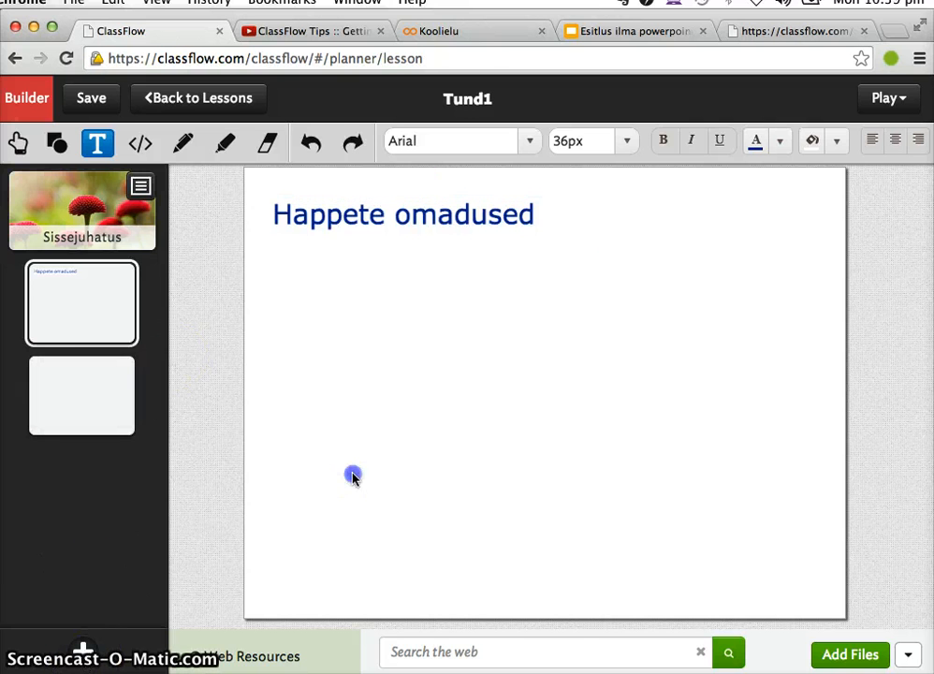
left_click(88, 385)
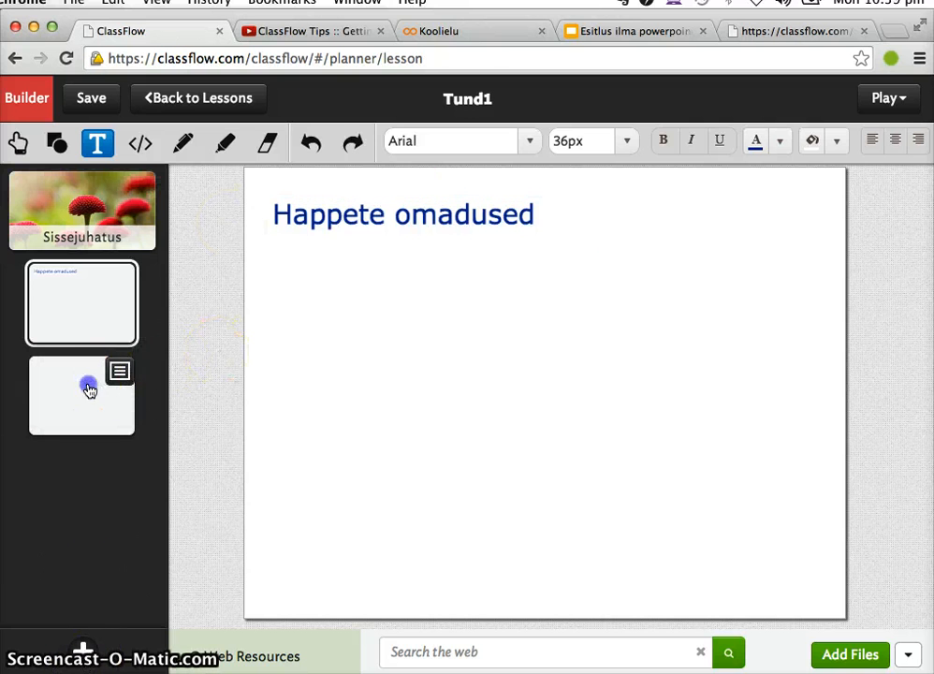
- Embed the copied YouTube iframe code as custom HTML on the new blank card
left_click(140, 145)
left_click(563, 377)
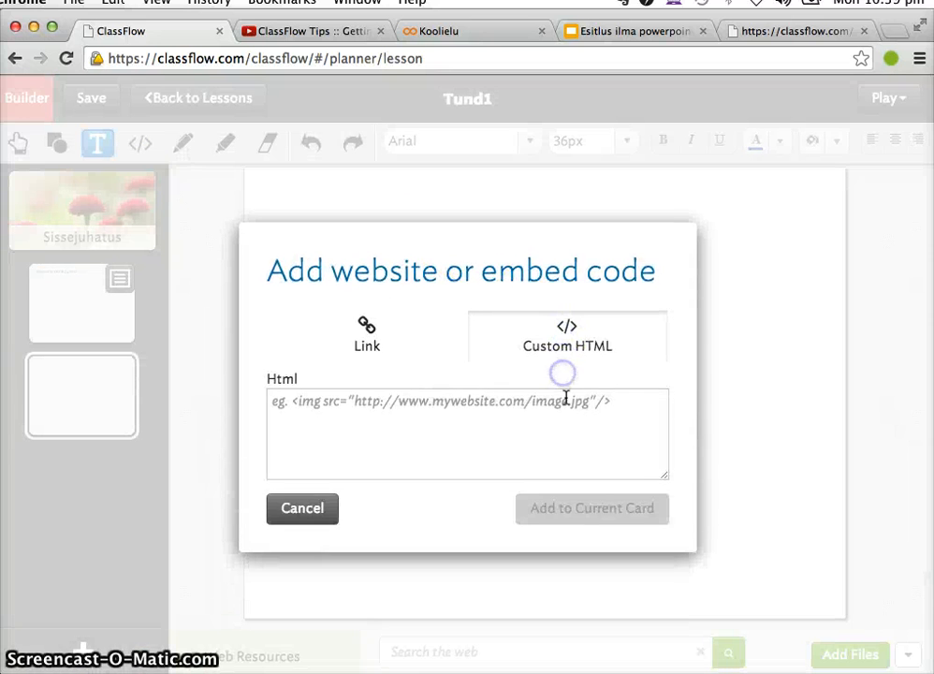
key("super+v")
left_click(648, 500)
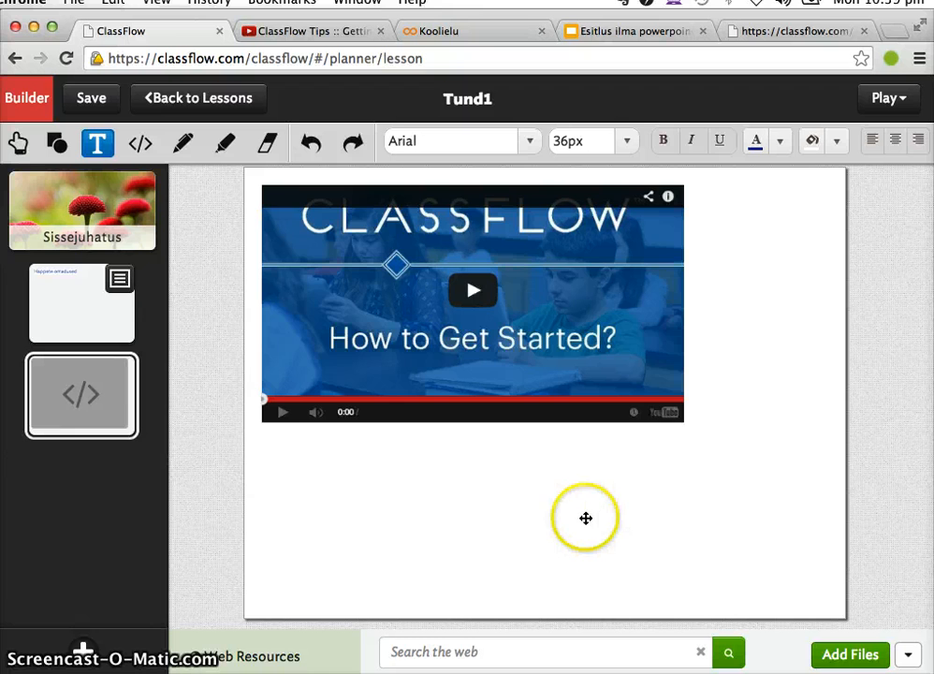
- Open the "Happete omadused" card and browse the images in My Resources
left_click(77, 316)
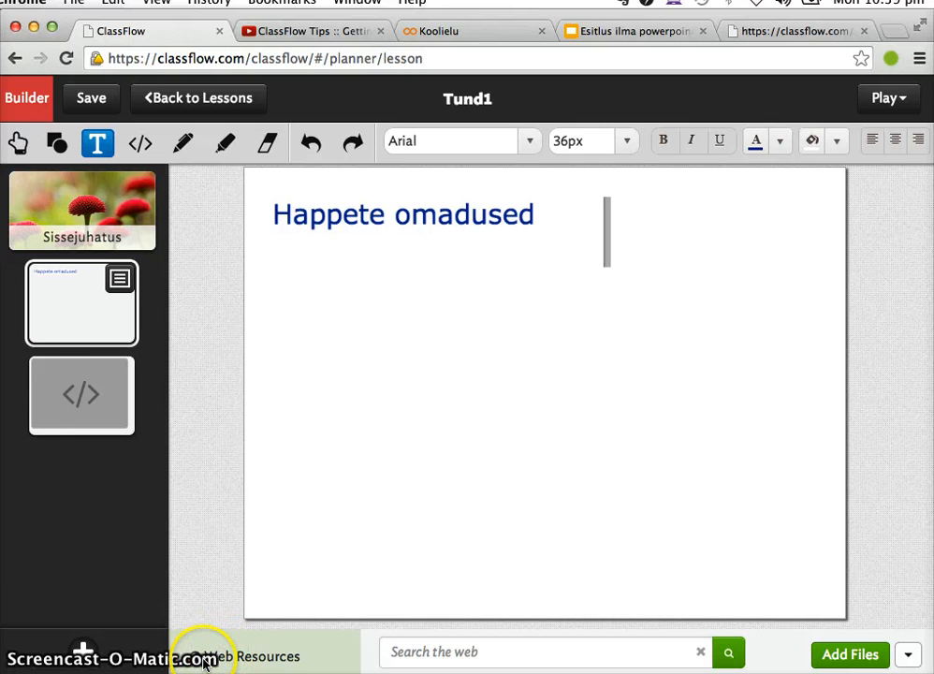
left_click(253, 657)
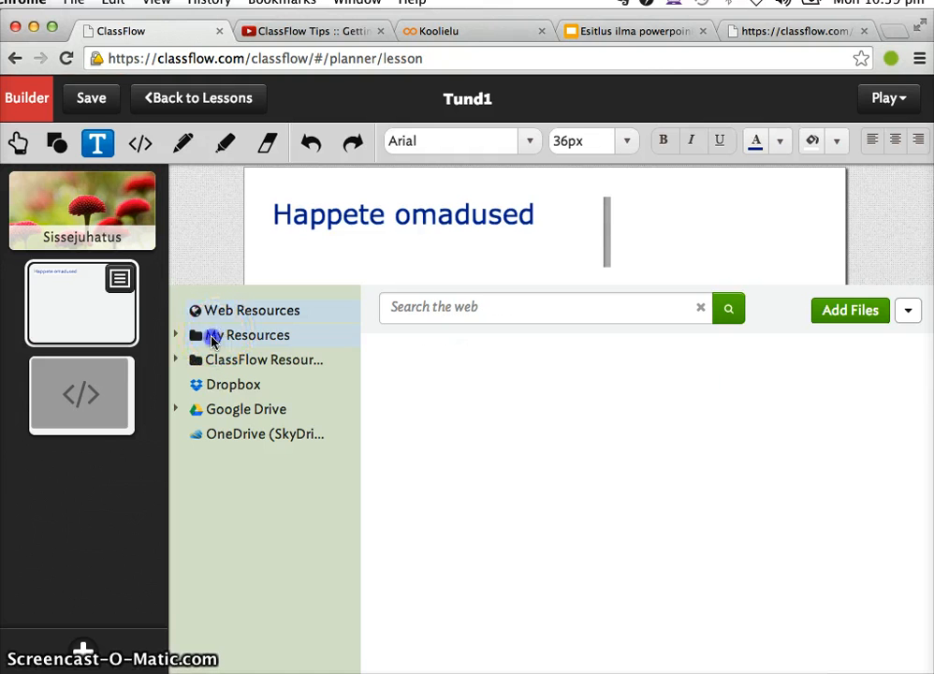
left_click(212, 339)
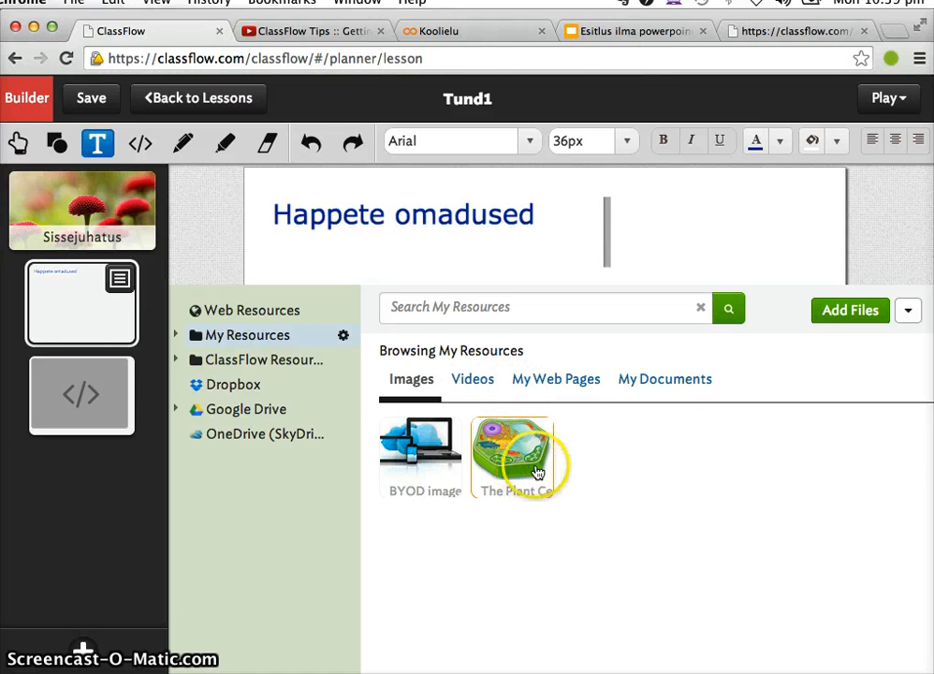
- Place the plant cell image from My Resources on the "Happete omadused" card and move it below the heading
left_click_drag(539, 473, 520, 250)
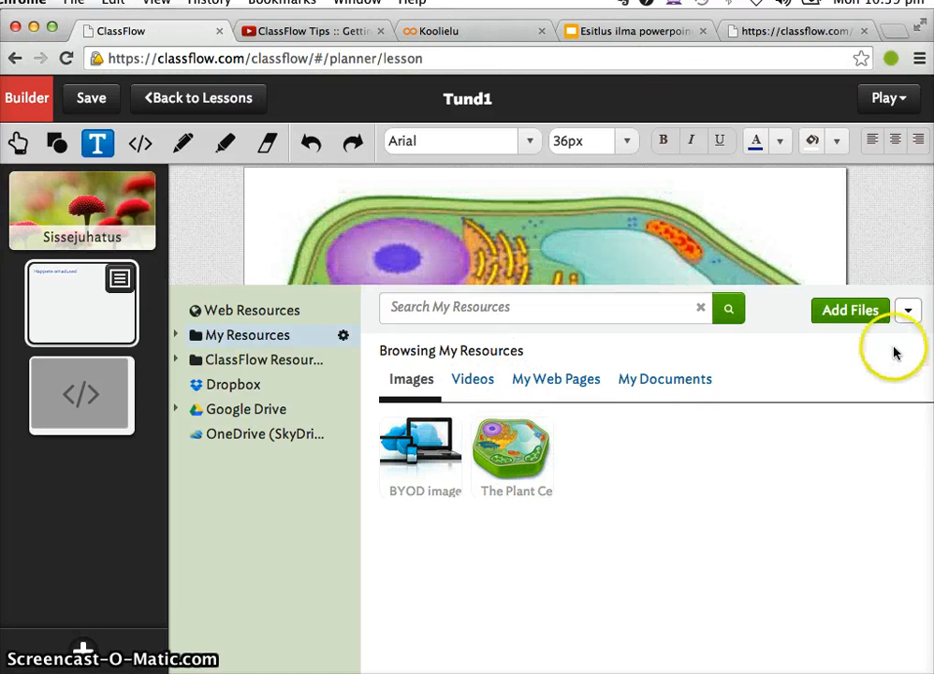
left_click(908, 310)
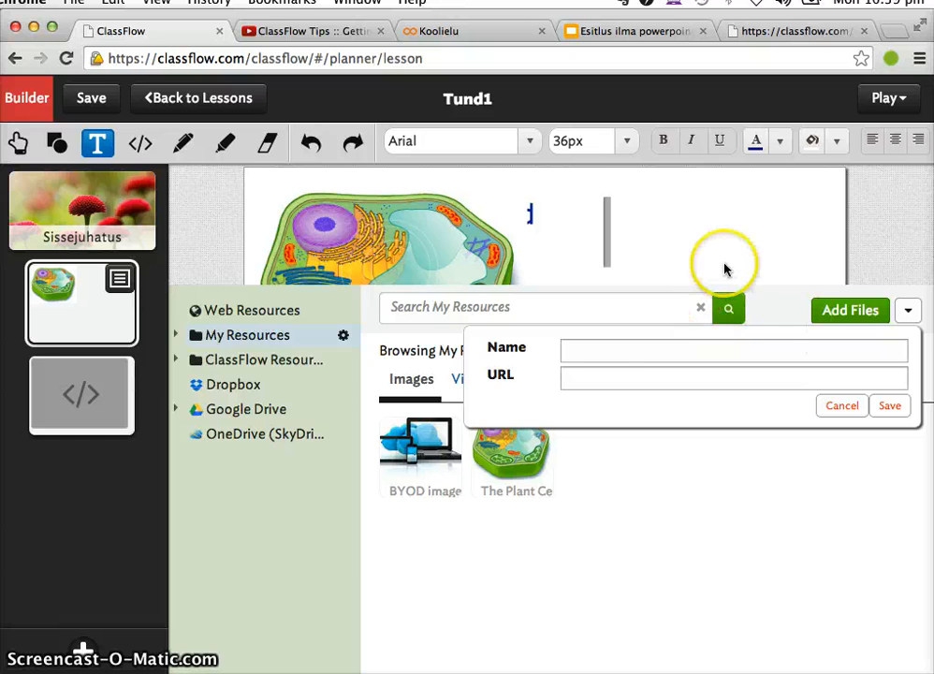
left_click(724, 265)
left_click_drag(434, 309, 579, 450)
left_click(686, 413)
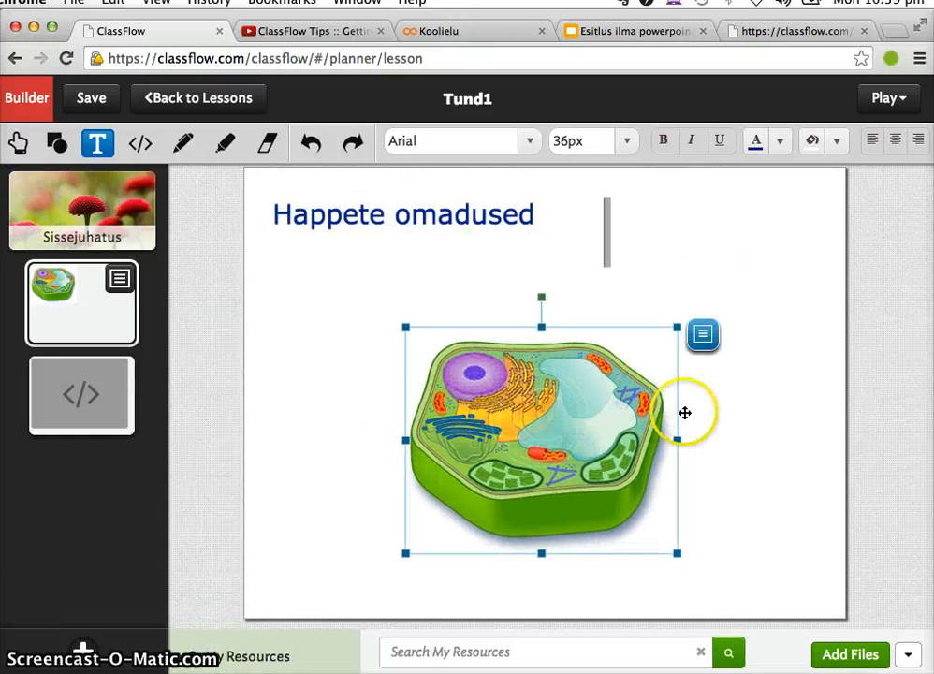
left_click_drag(625, 392, 644, 382)
left_click(644, 382)
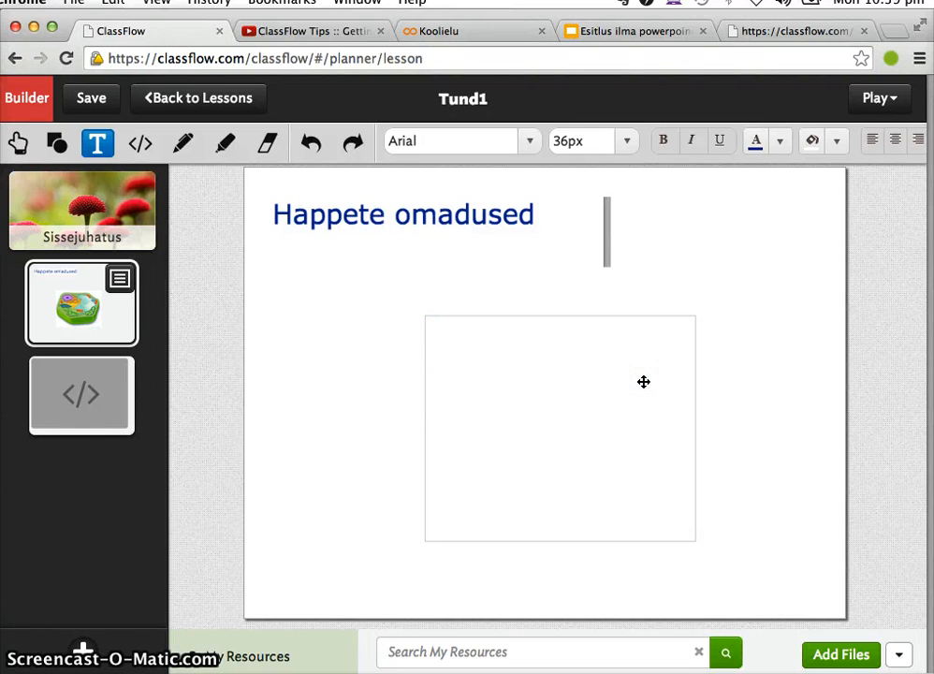
left_click(622, 394)
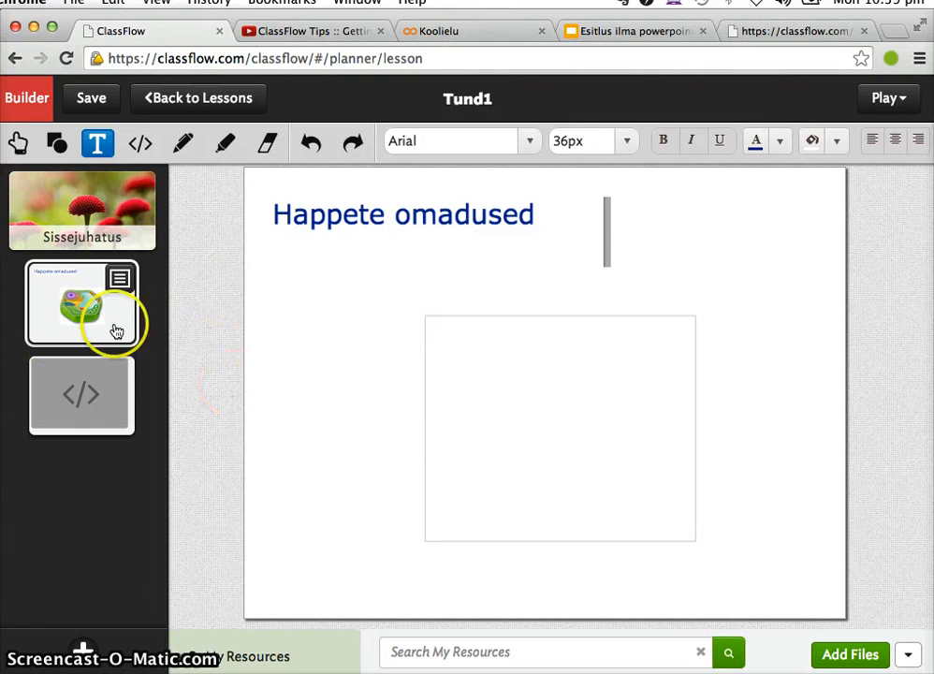
left_click(77, 286)
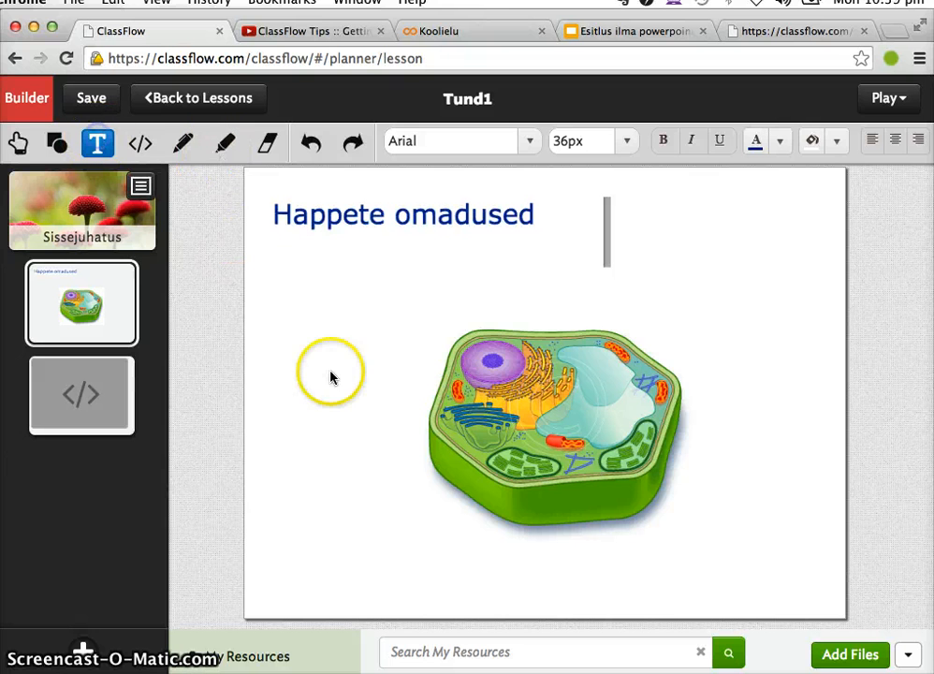
- Try to add a text box beside the plant cell image on the "Happete omadused" card
left_click(290, 348)
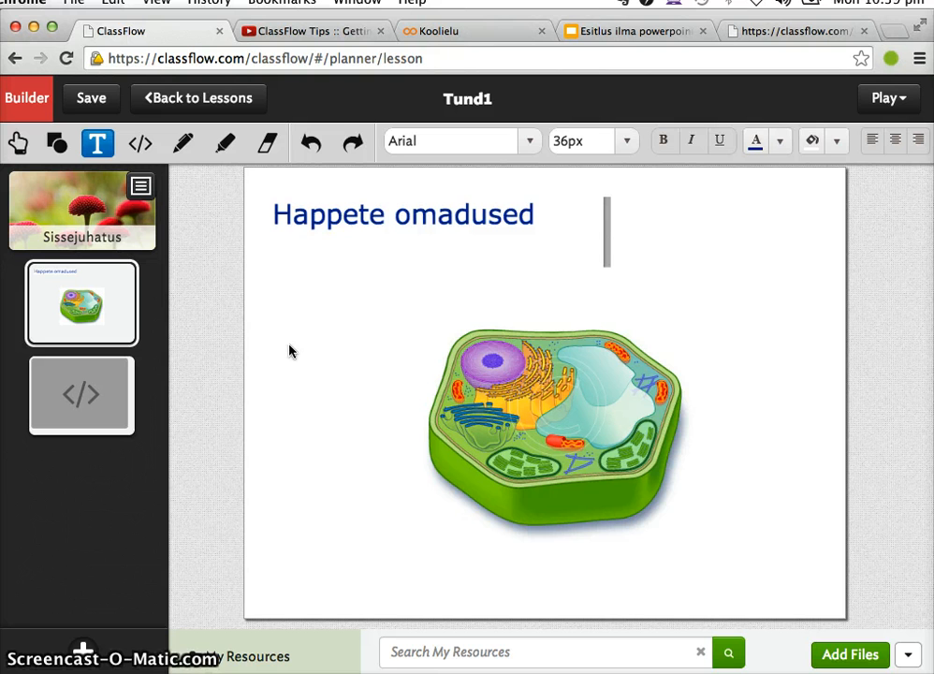
left_click(290, 348)
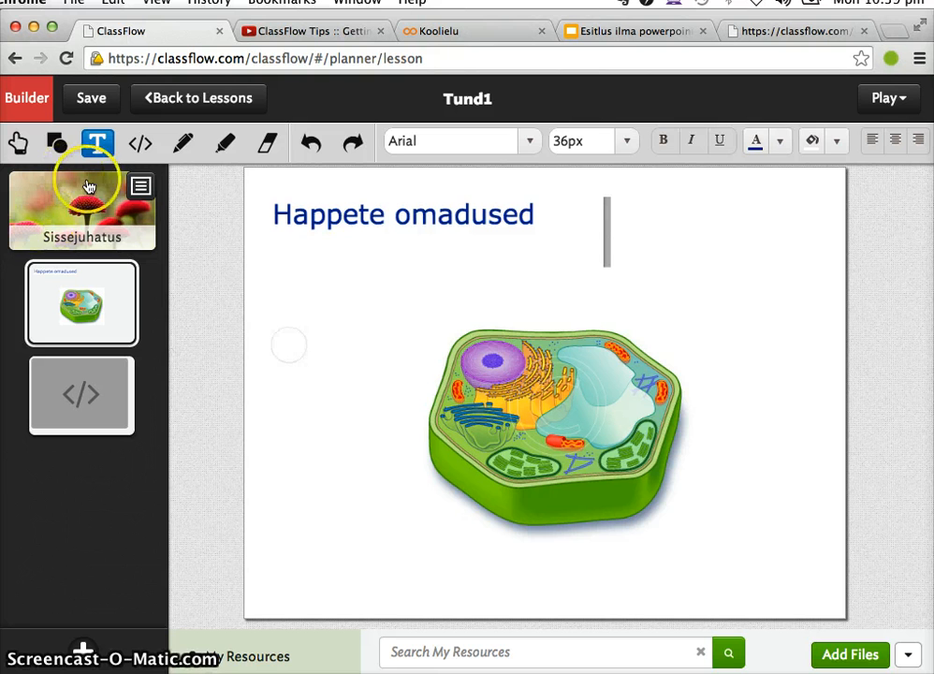
left_click(100, 146)
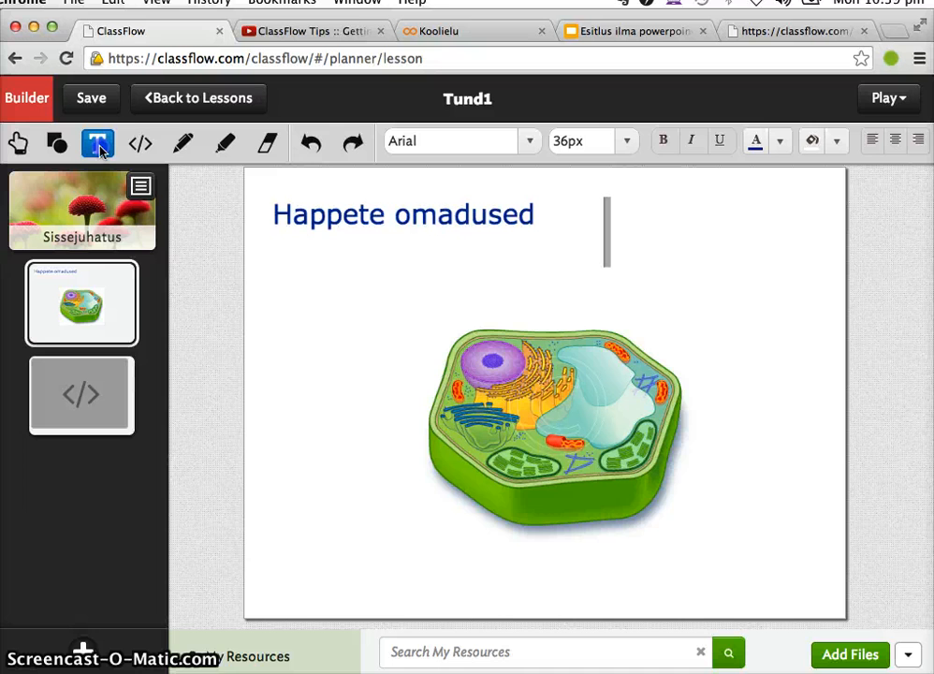
left_click(311, 397)
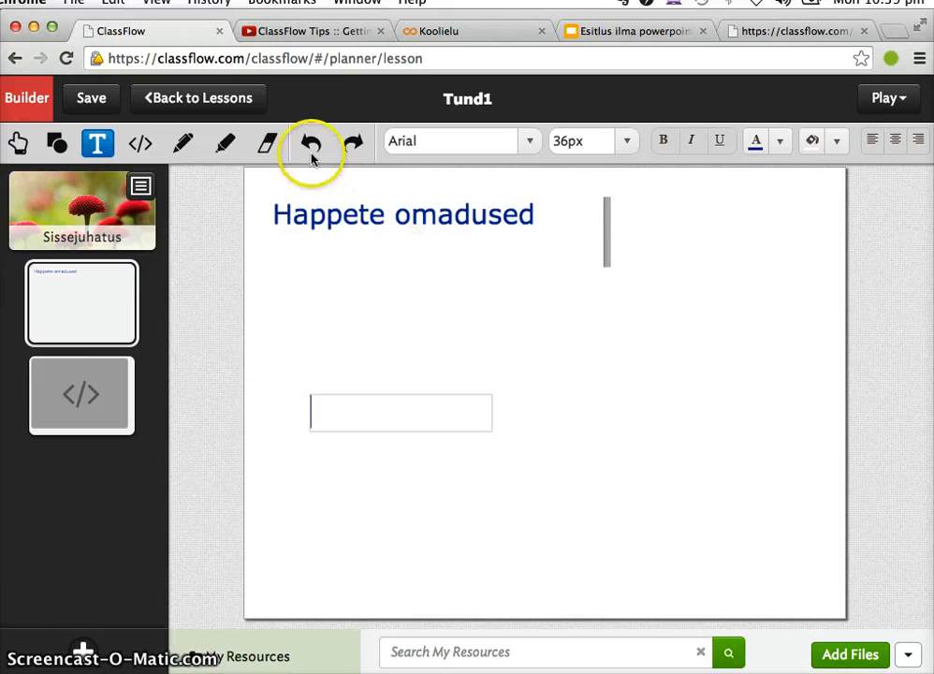
left_click(438, 475)
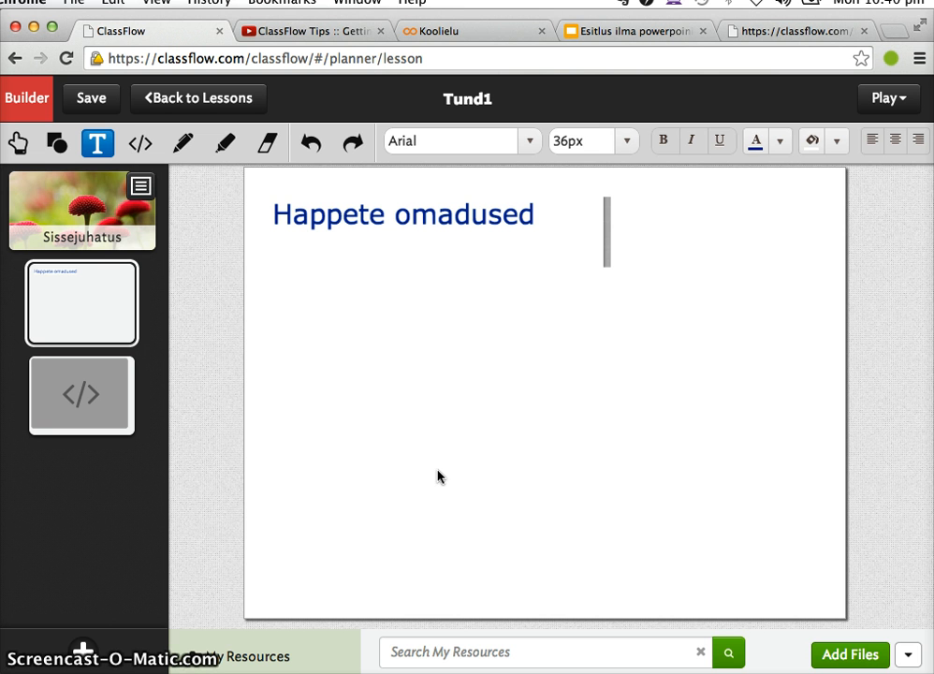
- Insert the plant cell image from My Resources again and position it in the lower middle of the card
left_click(254, 655)
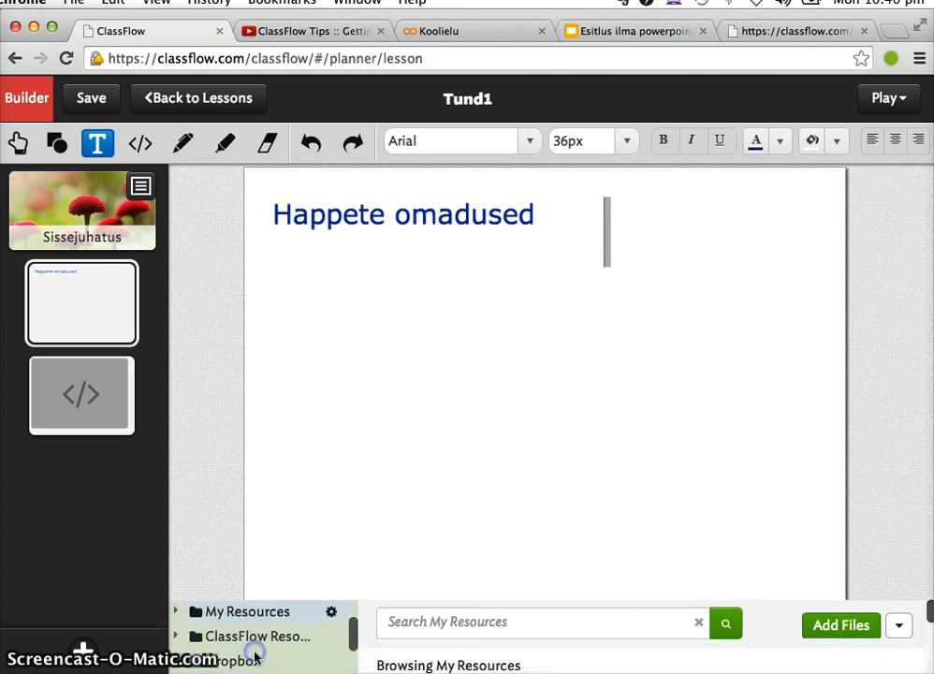
left_click_drag(511, 458, 540, 265)
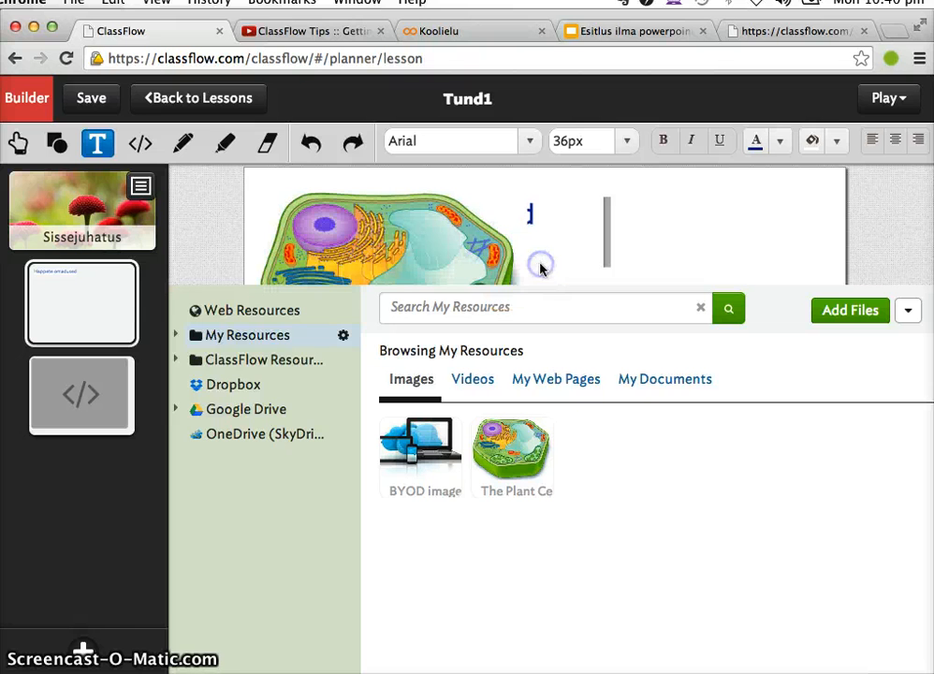
left_click(780, 243)
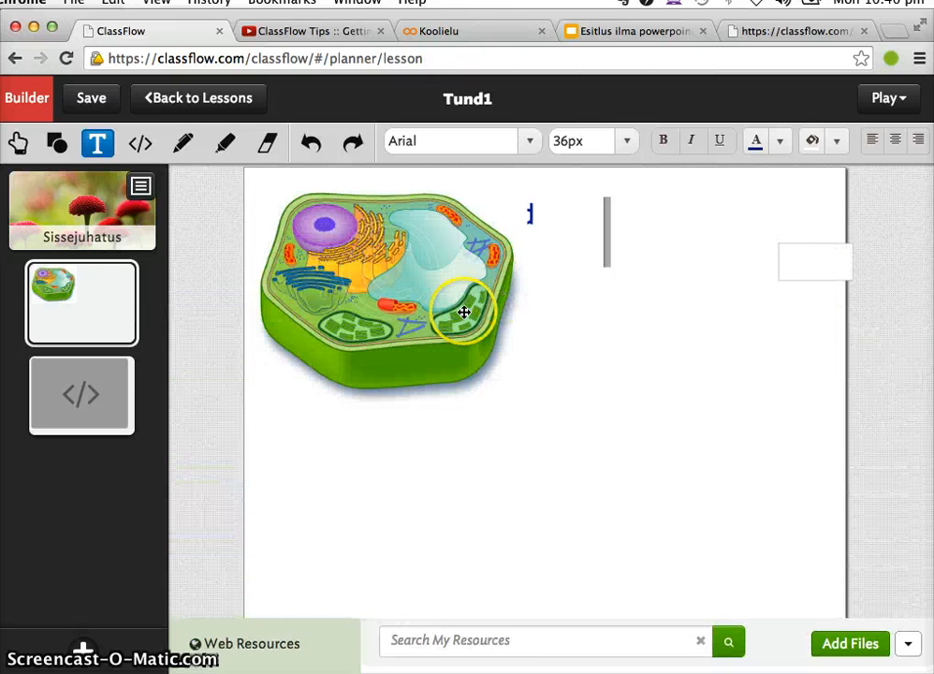
left_click_drag(462, 313, 615, 464)
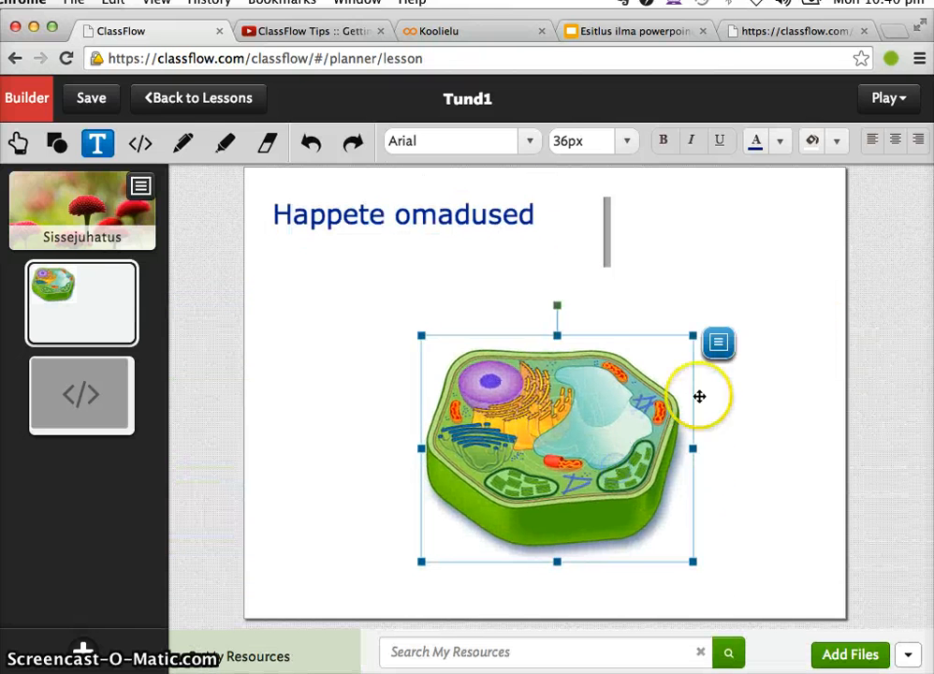
- Anchor the plant cell image on the card and deselect it
left_click(719, 344)
left_click(755, 500)
left_click(437, 362)
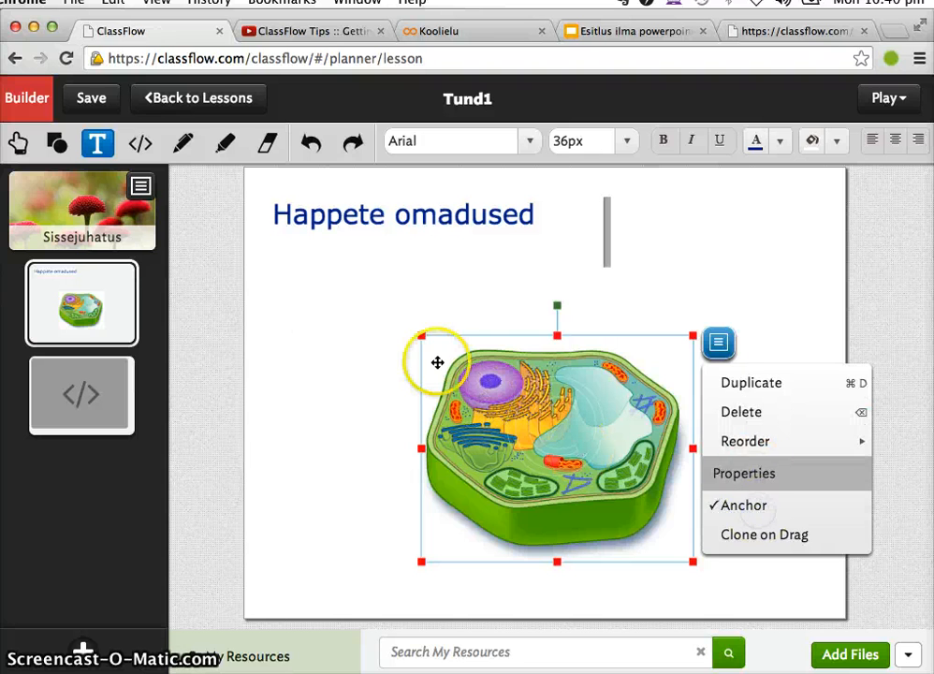
left_click(309, 372)
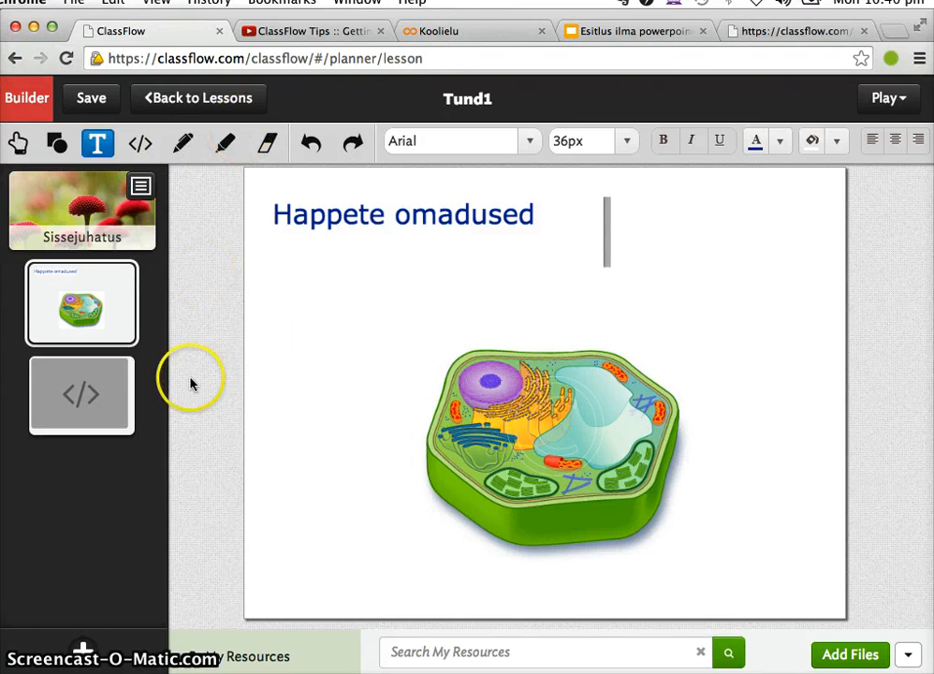
- Add a blank card after the embedded video card and open it
left_click(119, 408)
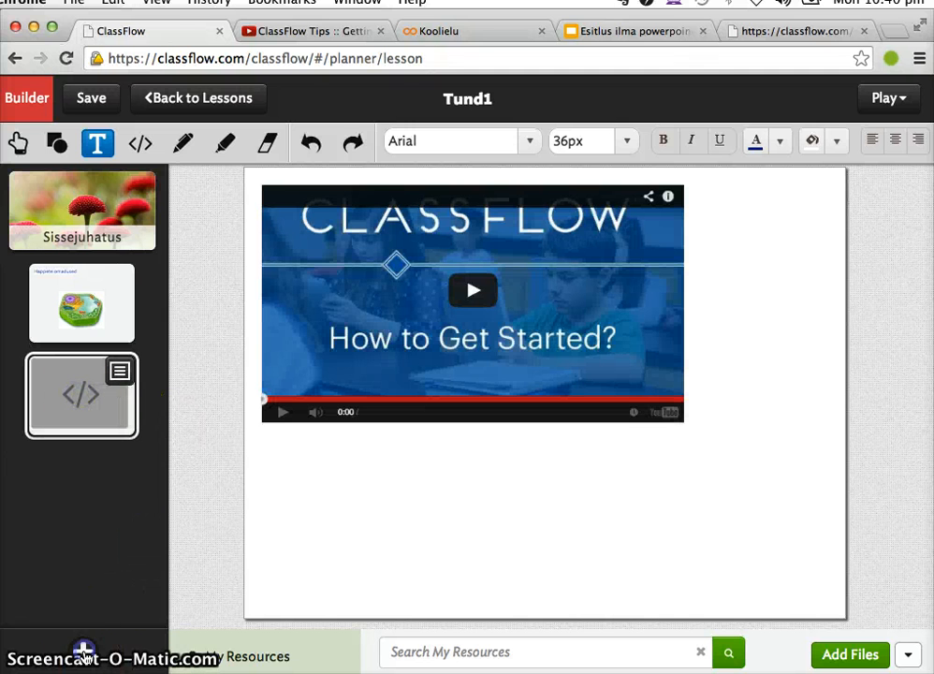
left_click(84, 652)
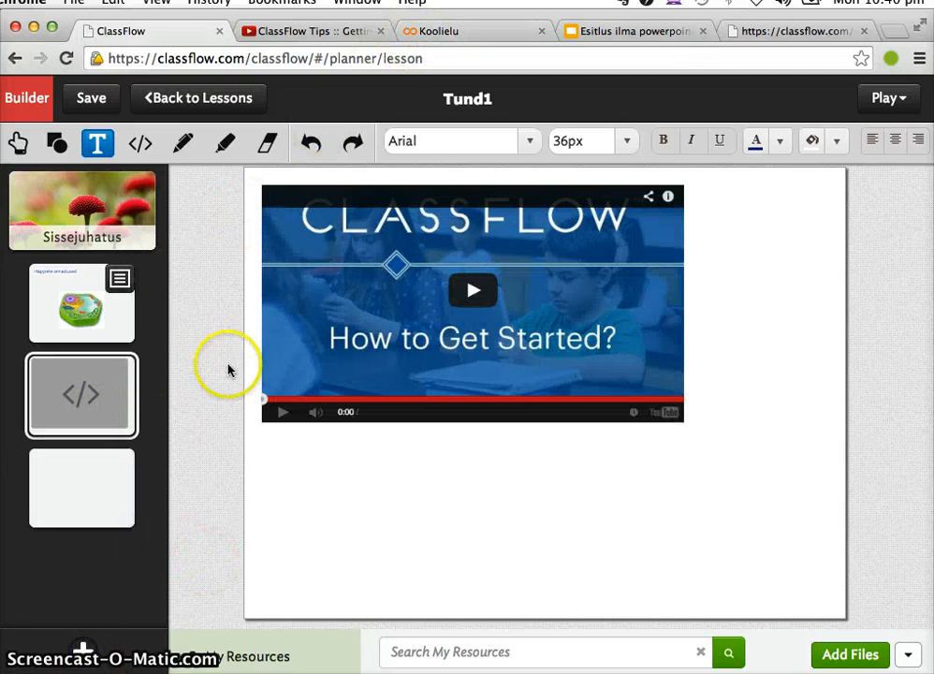
left_click(75, 495)
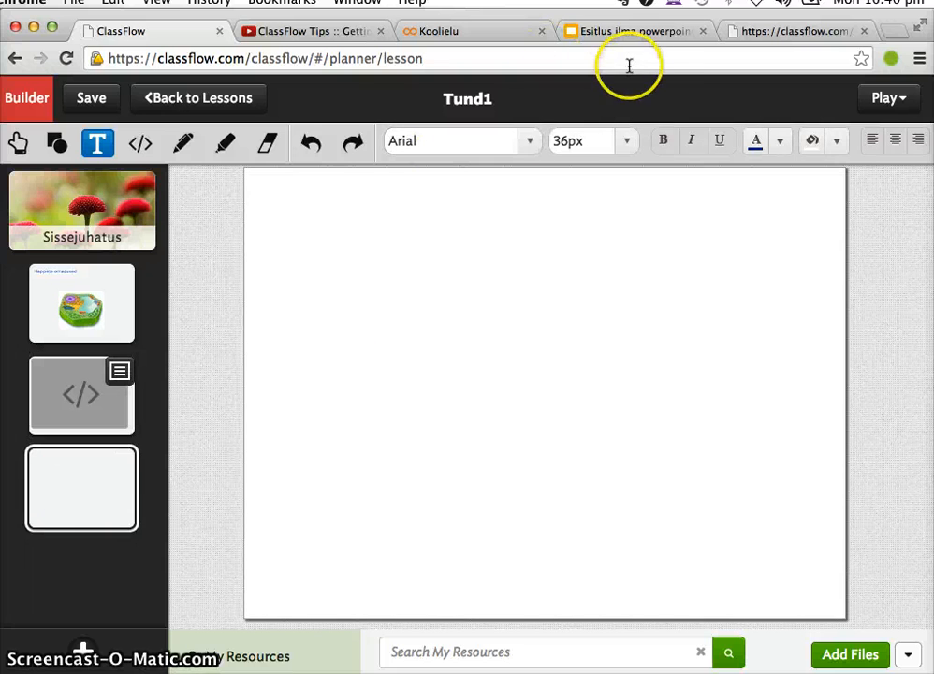
- In the published Google Slides presentation, set the embed size to Väike (480x389), copy the iframe code and close the publishing dialog
left_click(640, 33)
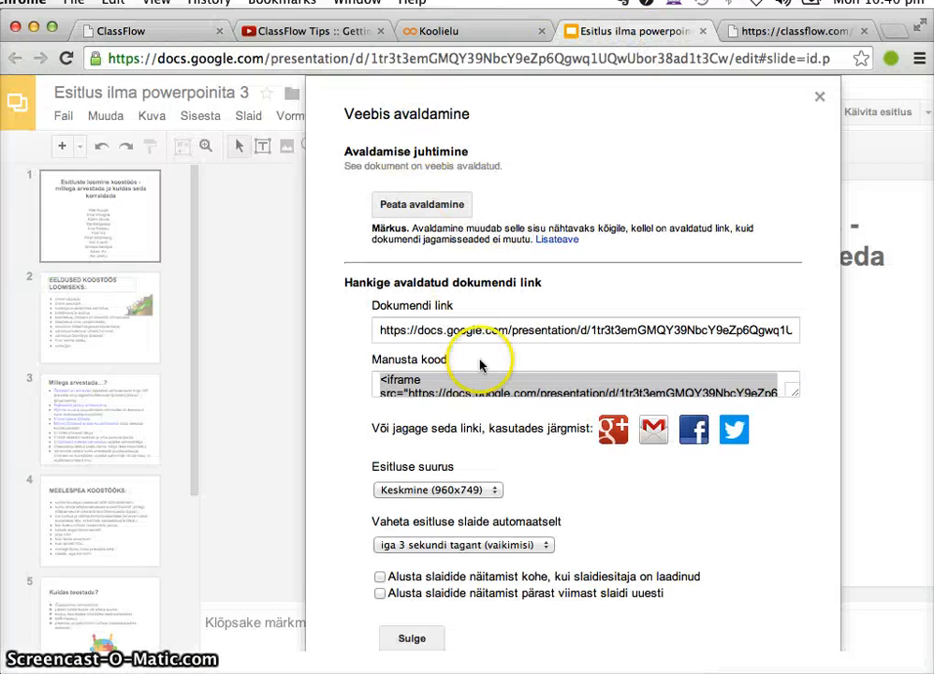
left_click(408, 383)
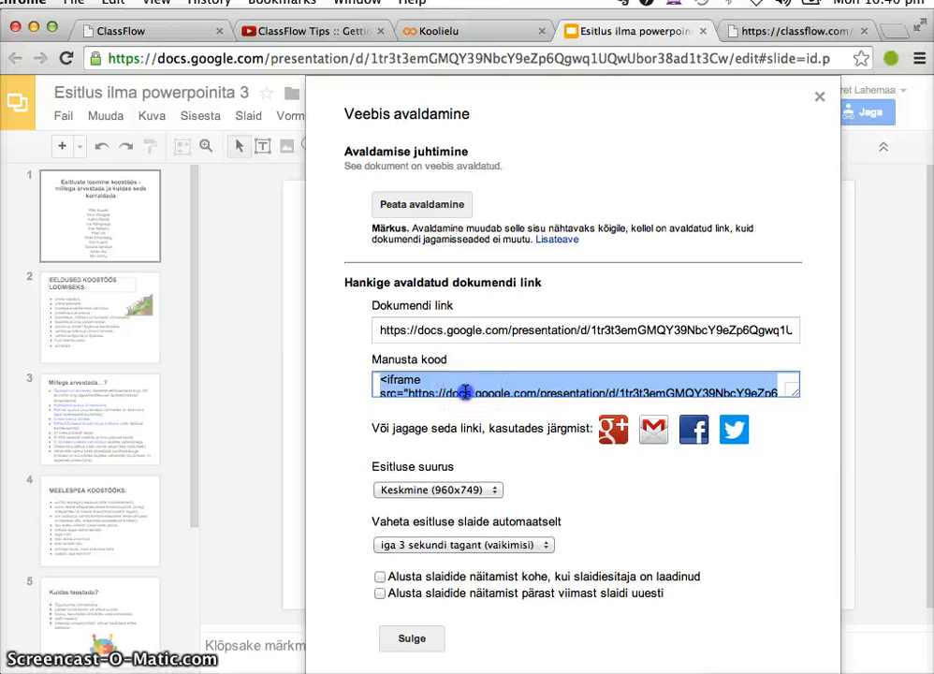
left_click(377, 384)
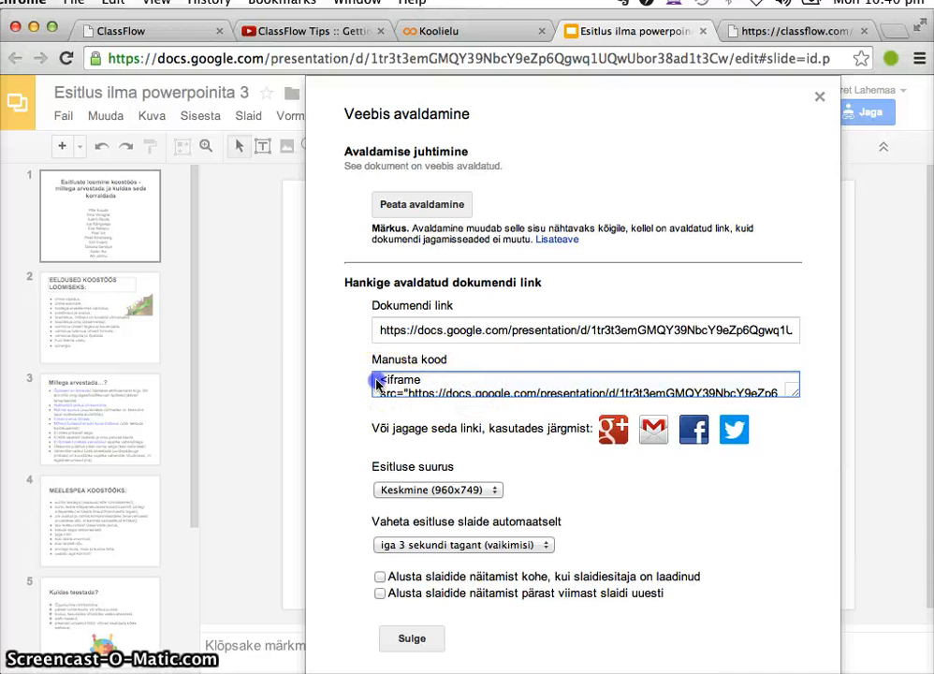
left_click(378, 383)
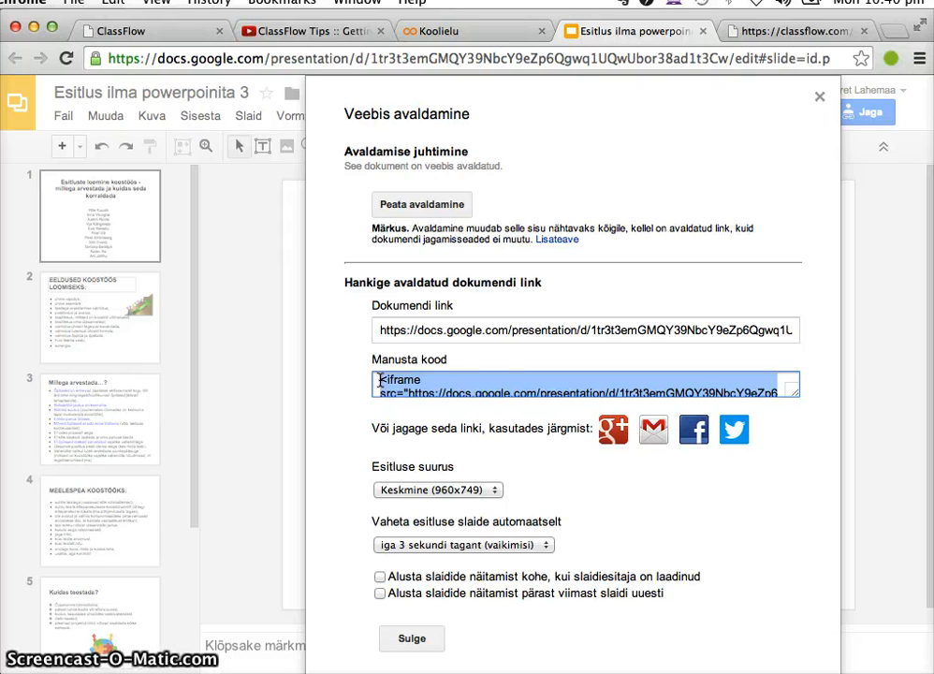
left_click(493, 494)
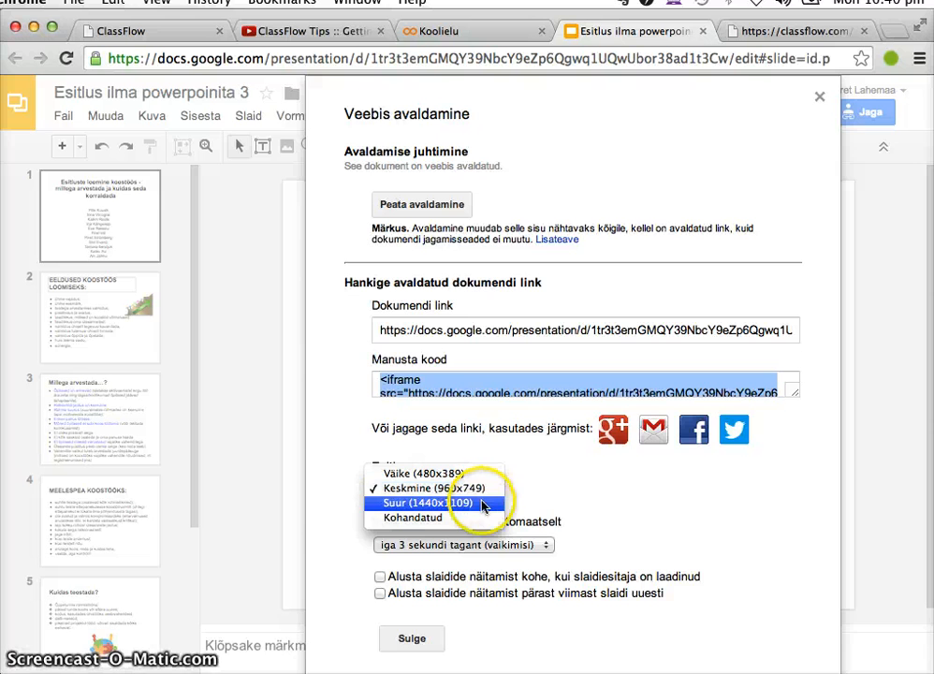
left_click(482, 484)
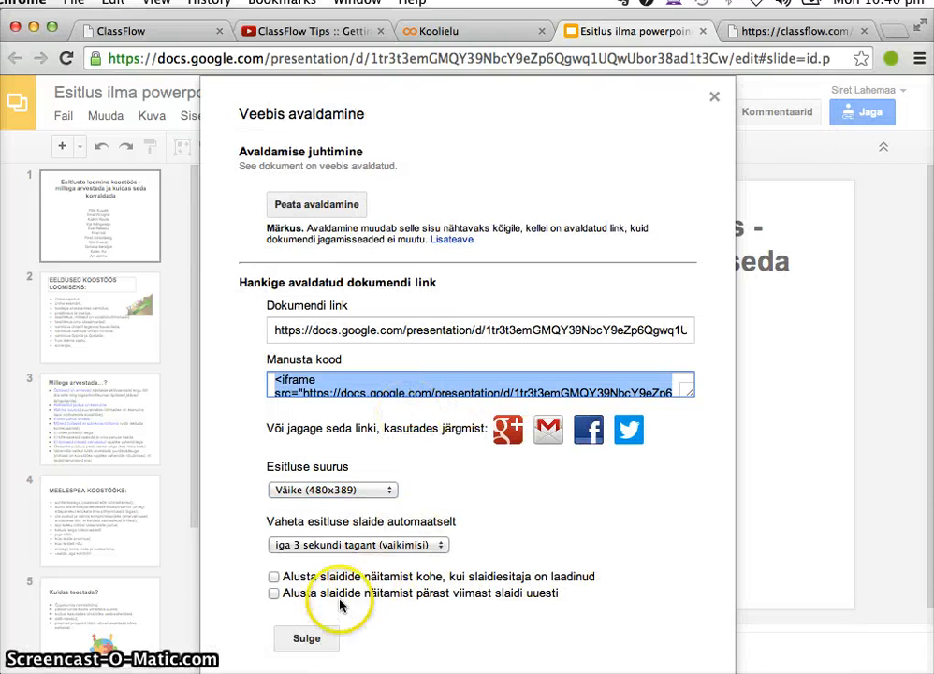
left_click(308, 639)
- Return to the ClassFlow lesson and embed the copied Google Slides iframe code as custom HTML on the blank card
left_click(136, 35)
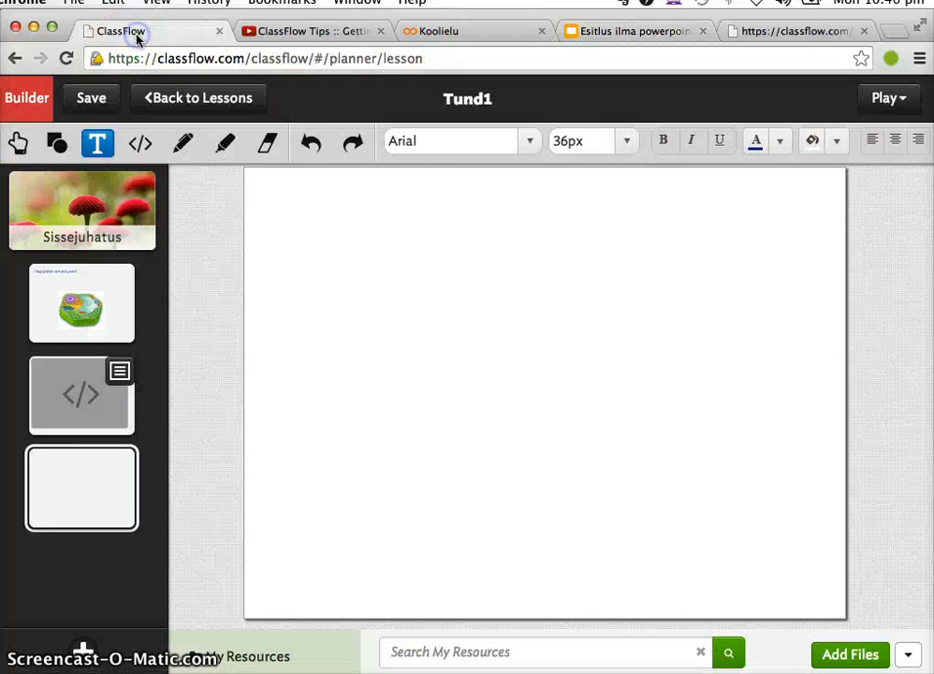
left_click(142, 144)
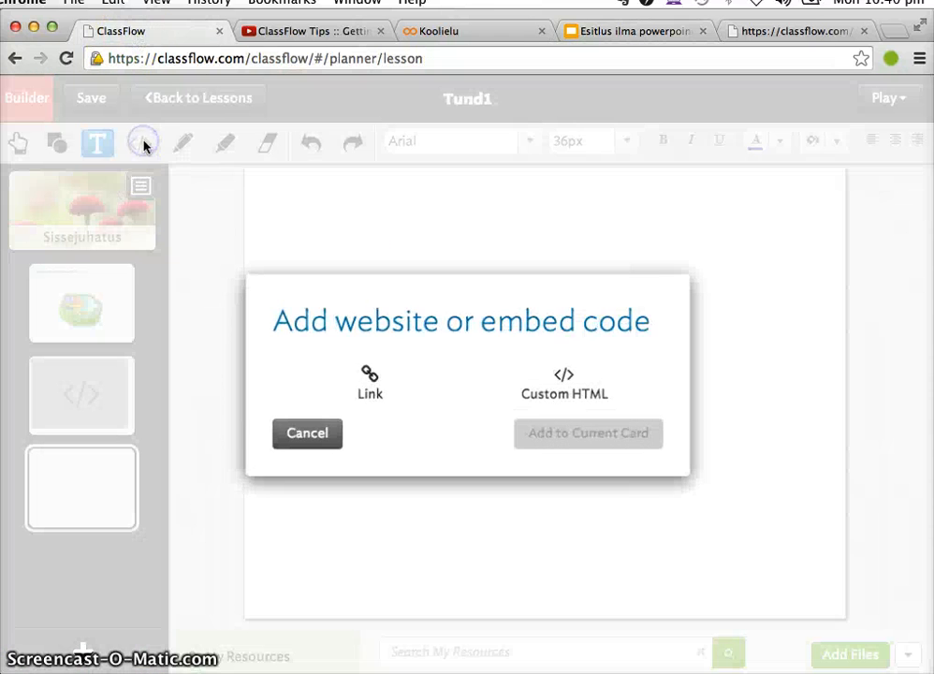
left_click(563, 373)
left_click(600, 480)
left_click(565, 446)
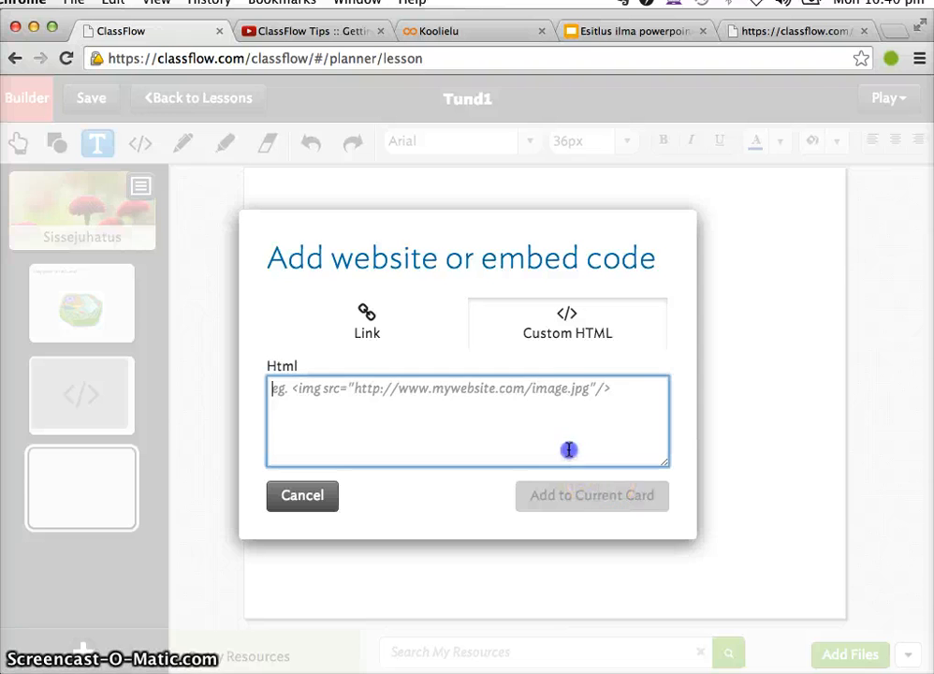
key("super+v")
left_click(574, 511)
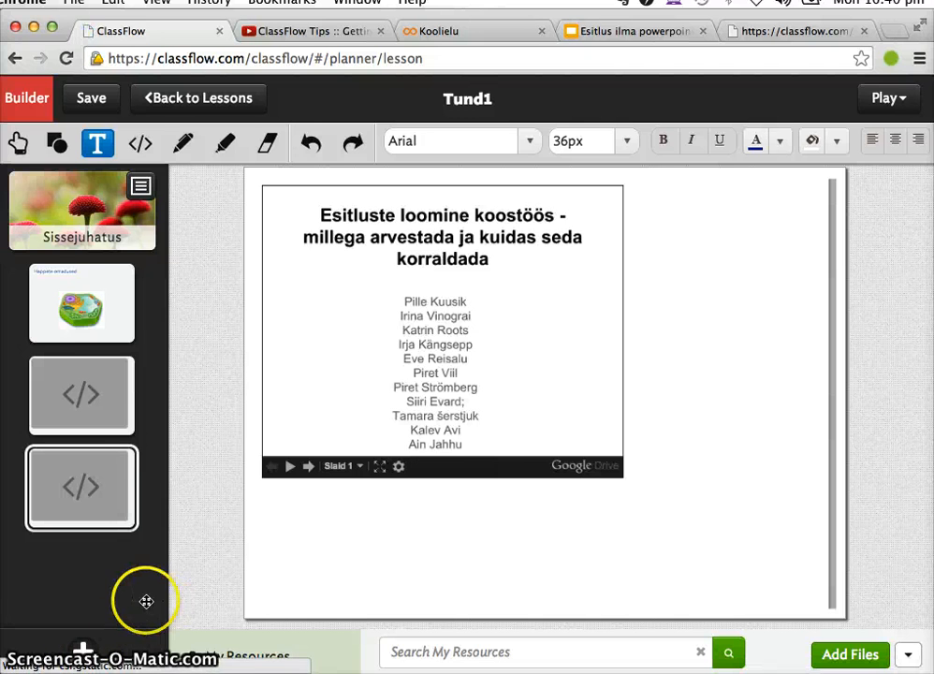
- Add another blank card after the embedded presentation card and open it
left_click(82, 652)
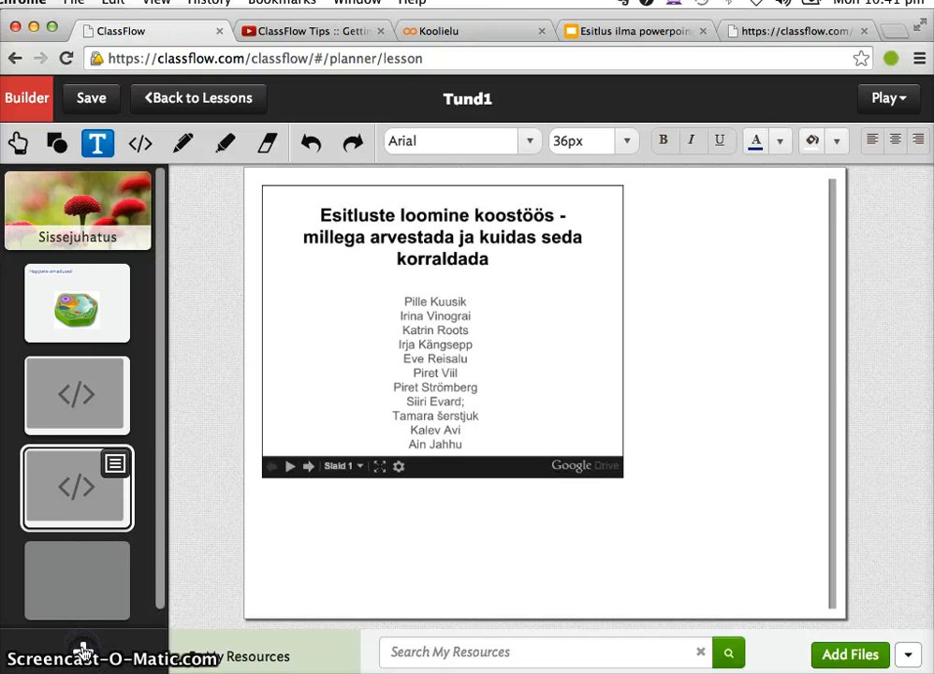
left_click(63, 548)
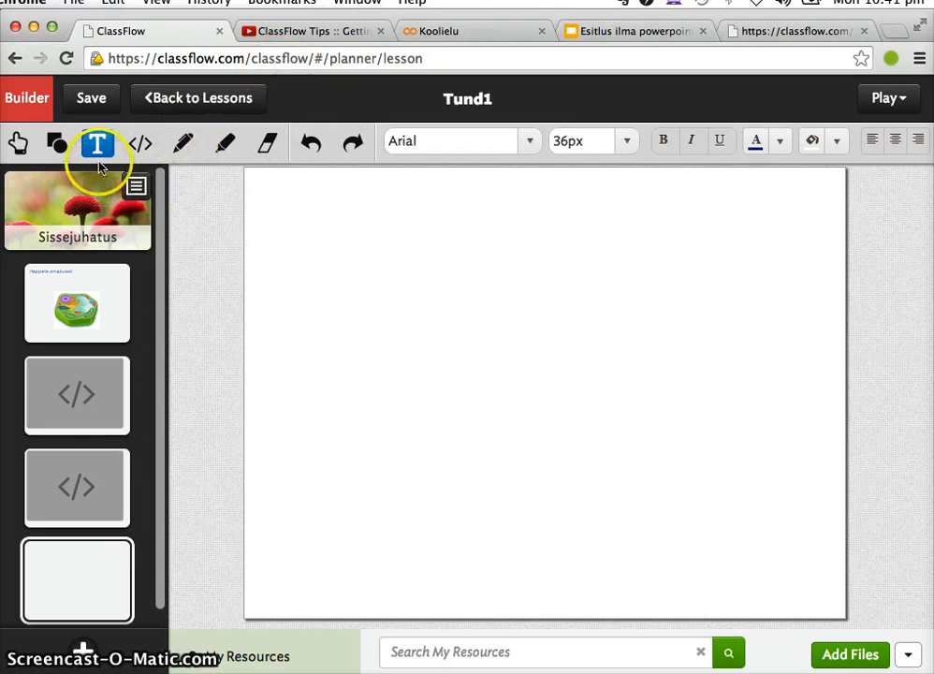
- Add the text "koer" near the middle of the blank card and shrink its text box around the word
left_click(443, 304)
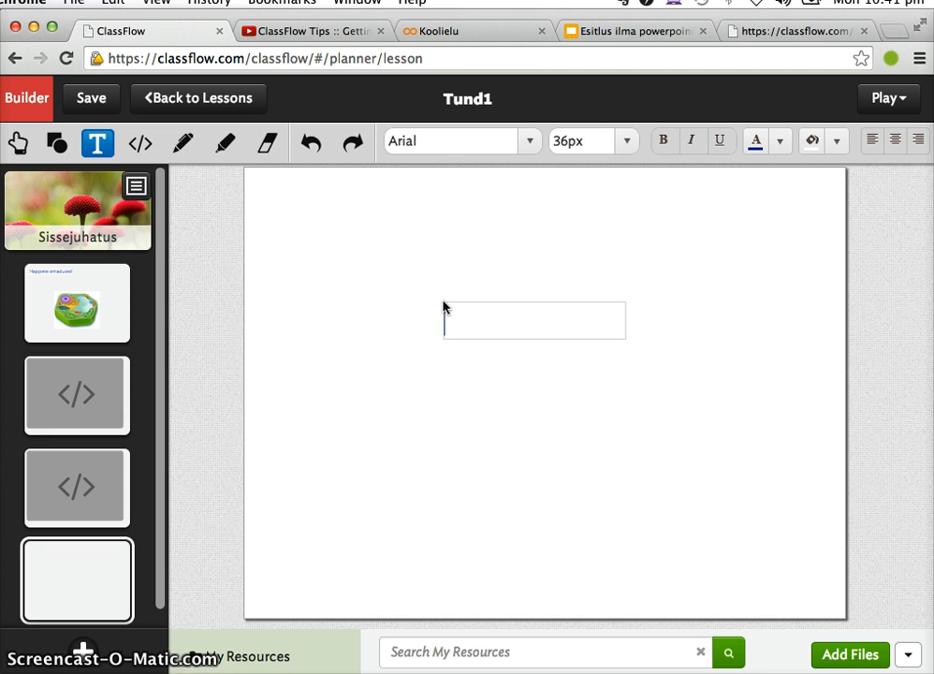
type("koer")
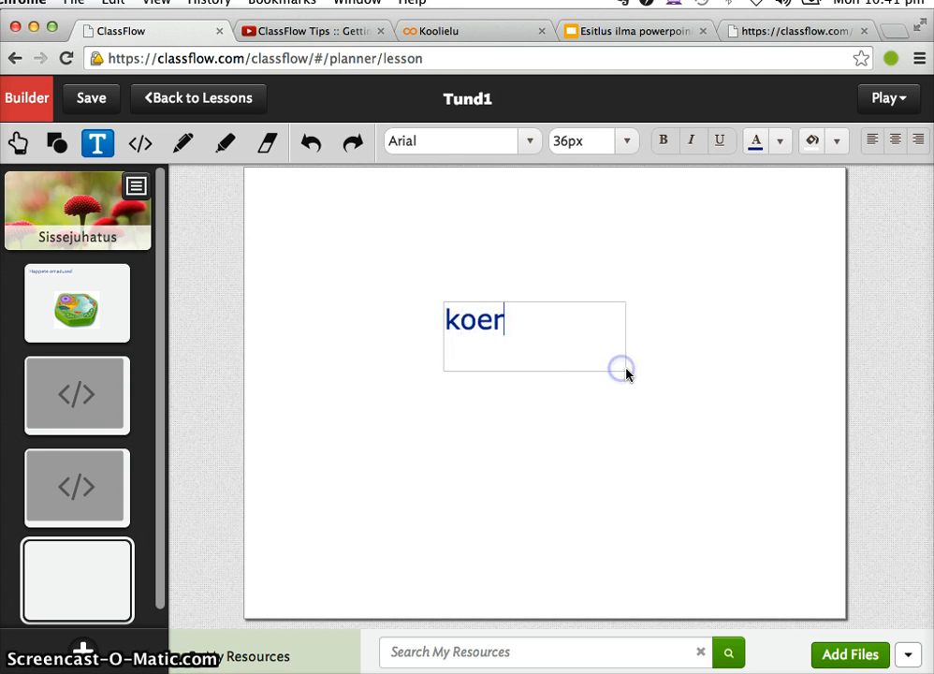
left_click(595, 455)
left_click(620, 360)
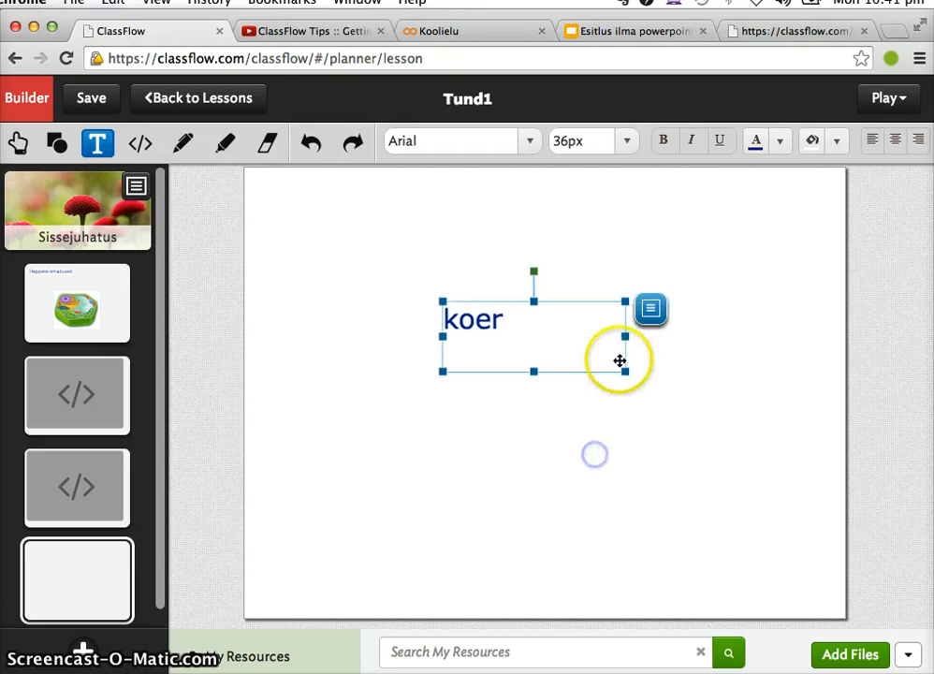
left_click_drag(623, 369, 551, 345)
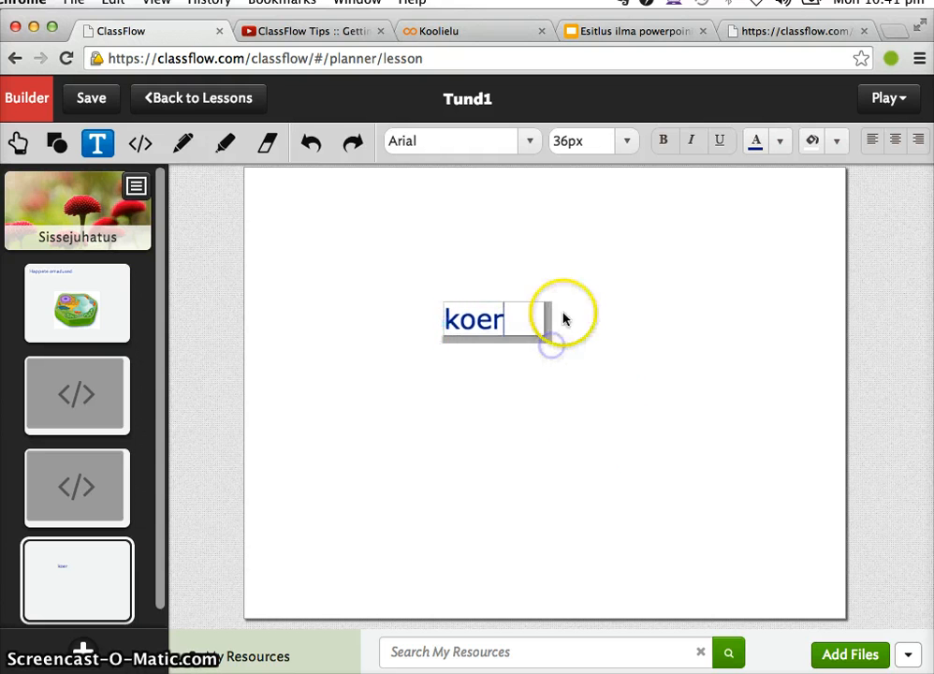
- Highlight the word "koer" with a light yellow background colour and deselect its text box
left_click(516, 327)
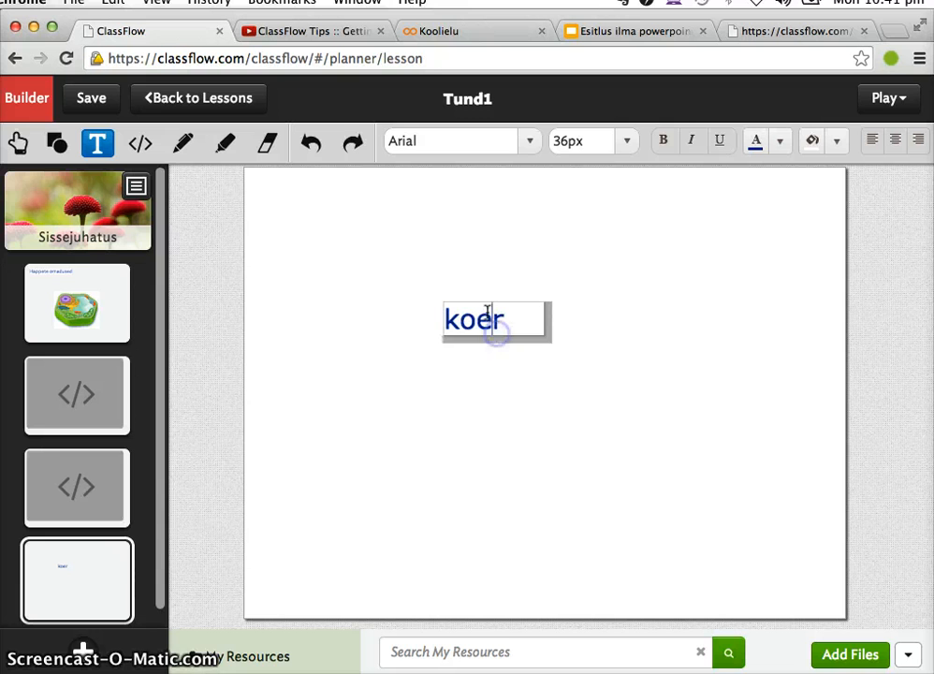
left_click_drag(506, 311, 391, 309)
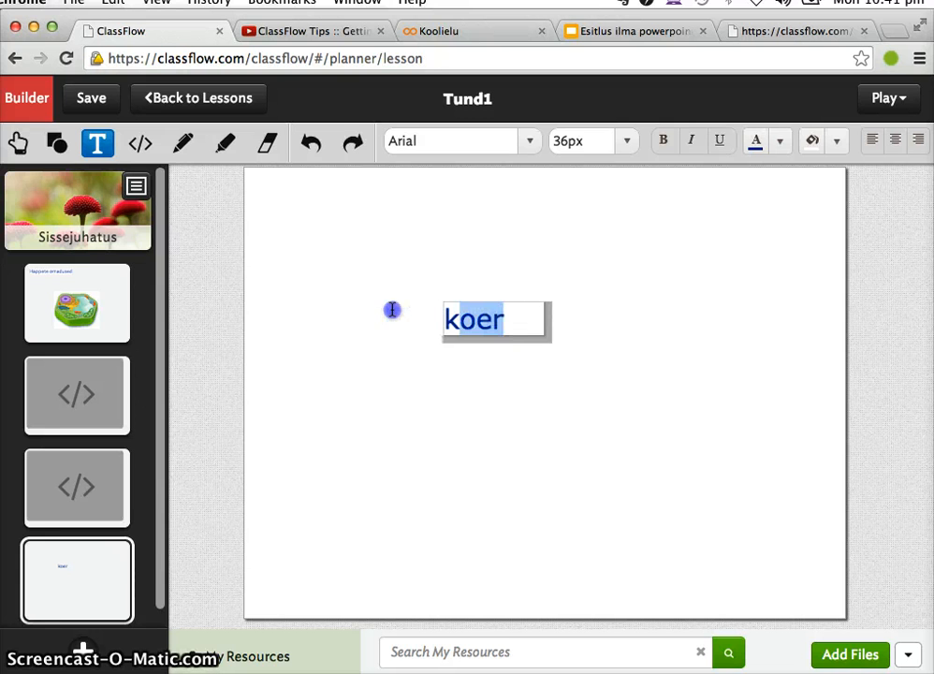
left_click(837, 145)
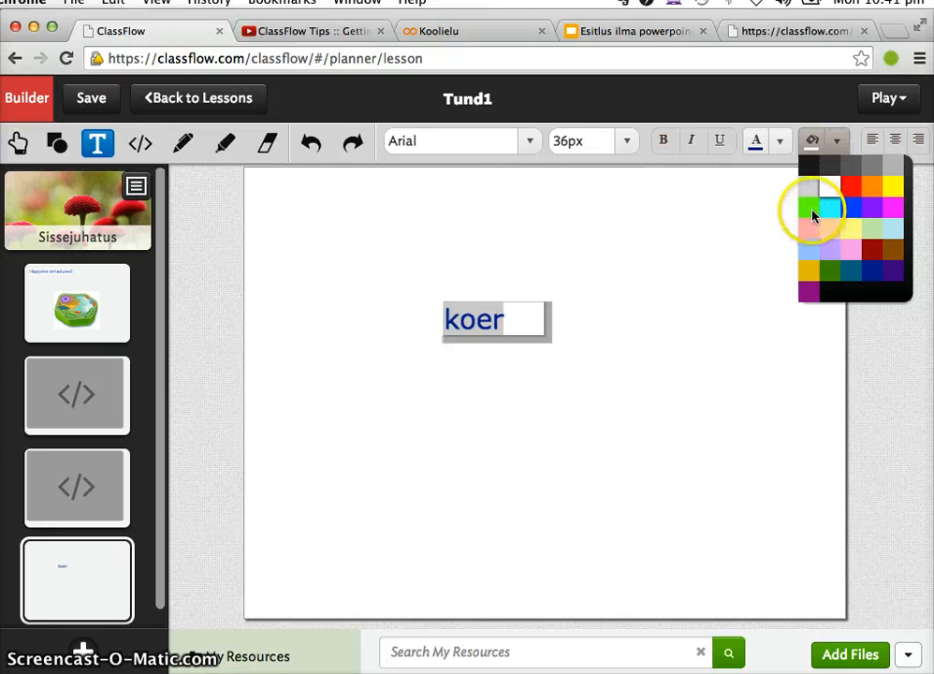
left_click(856, 235)
left_click(653, 437)
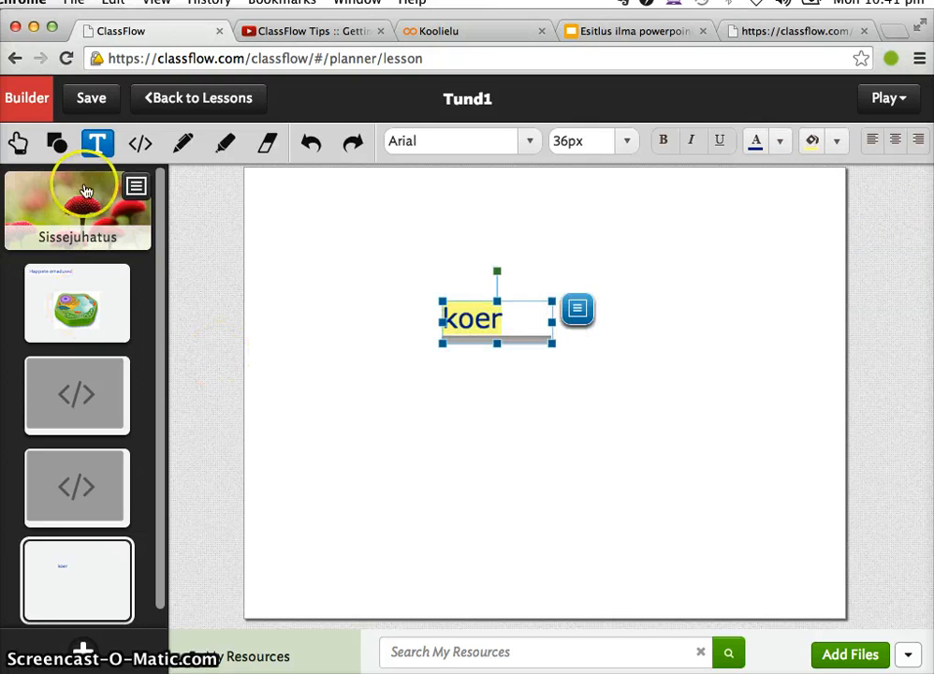
left_click(333, 333)
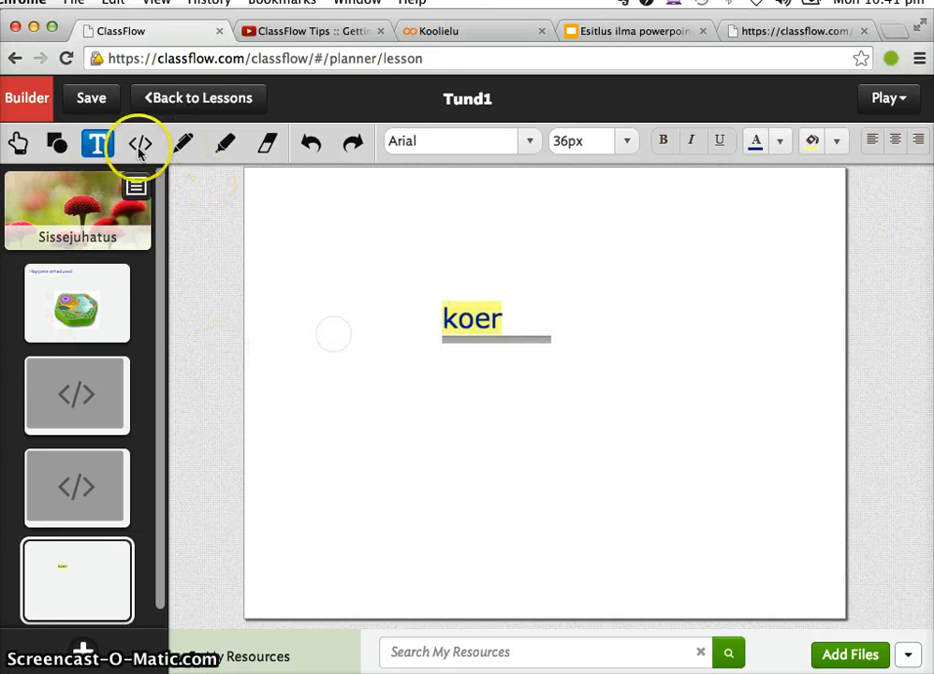
- Add the text "Kass" near the card's upper-left corner, above the word "koer"
left_click(296, 213)
left_click(296, 213)
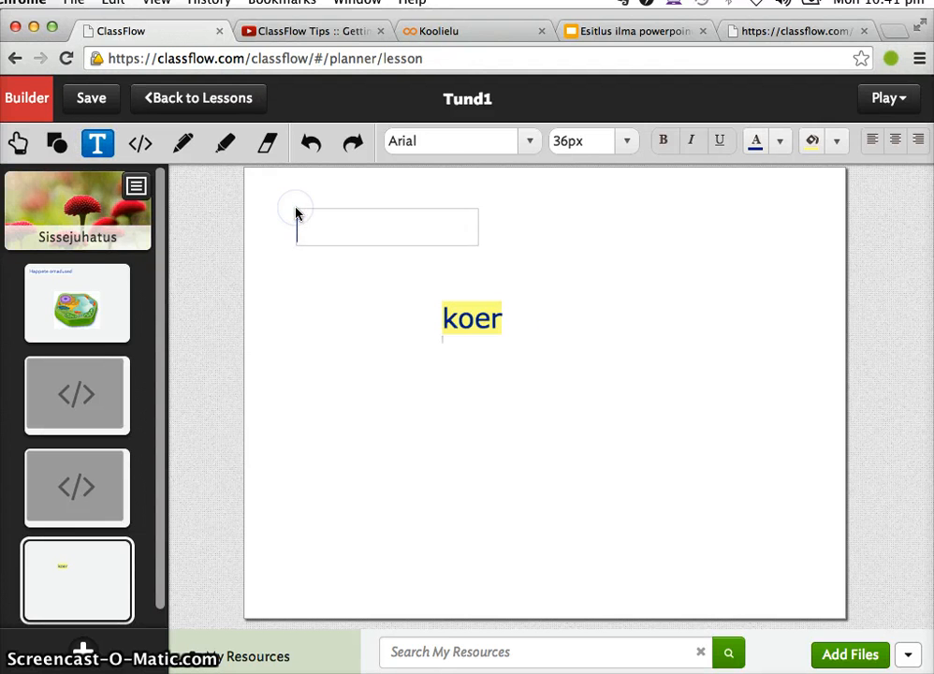
type("Kasss")
key("BackSpace")
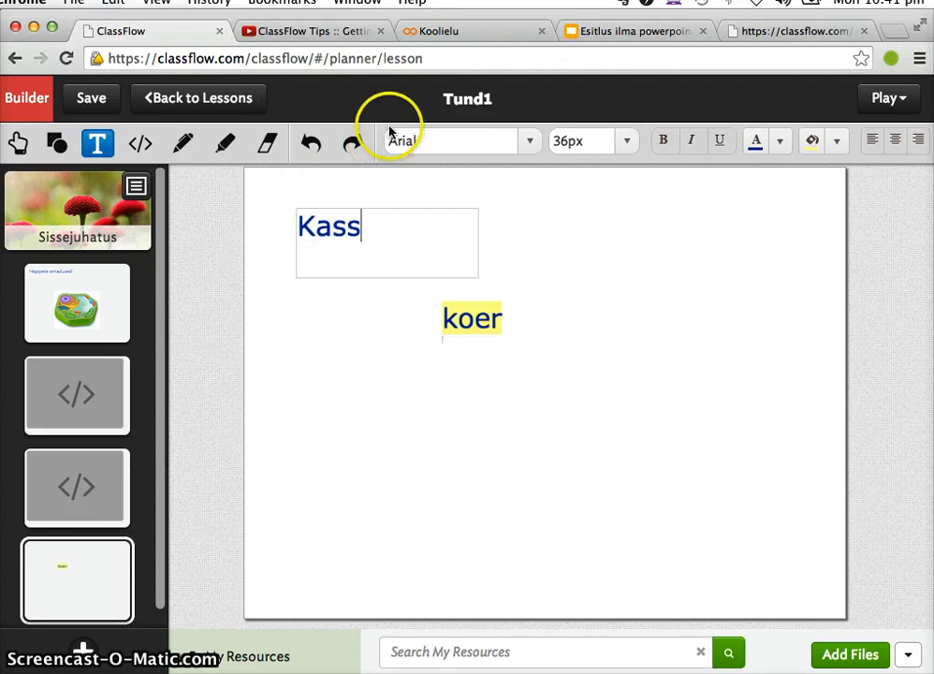
left_click(477, 274)
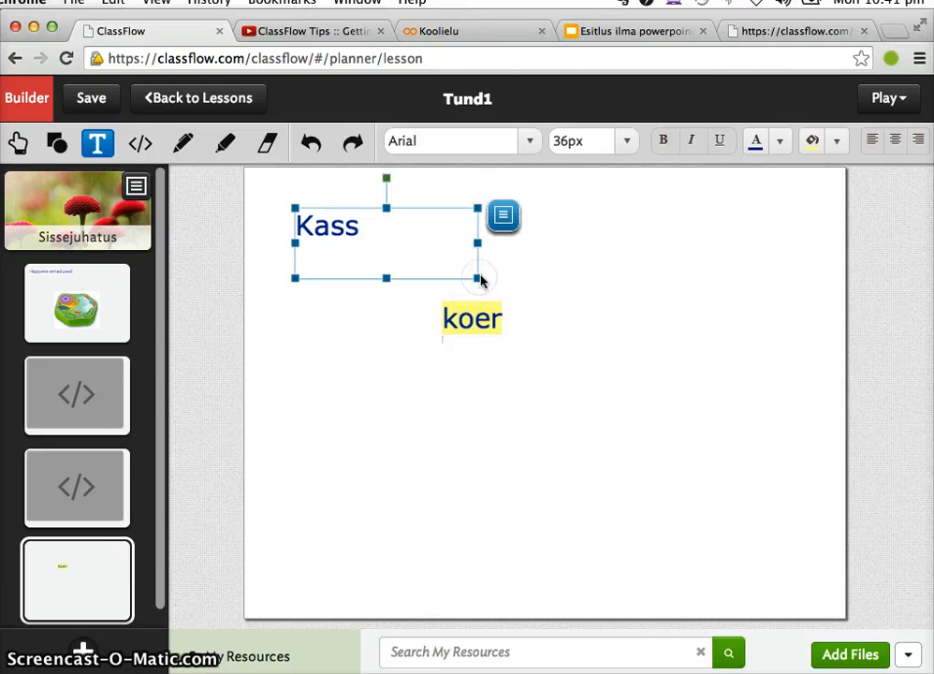
- Shrink the "Kass" text box around the word and highlight the word in the same light yellow
left_click_drag(478, 278, 296, 225)
left_click(813, 141)
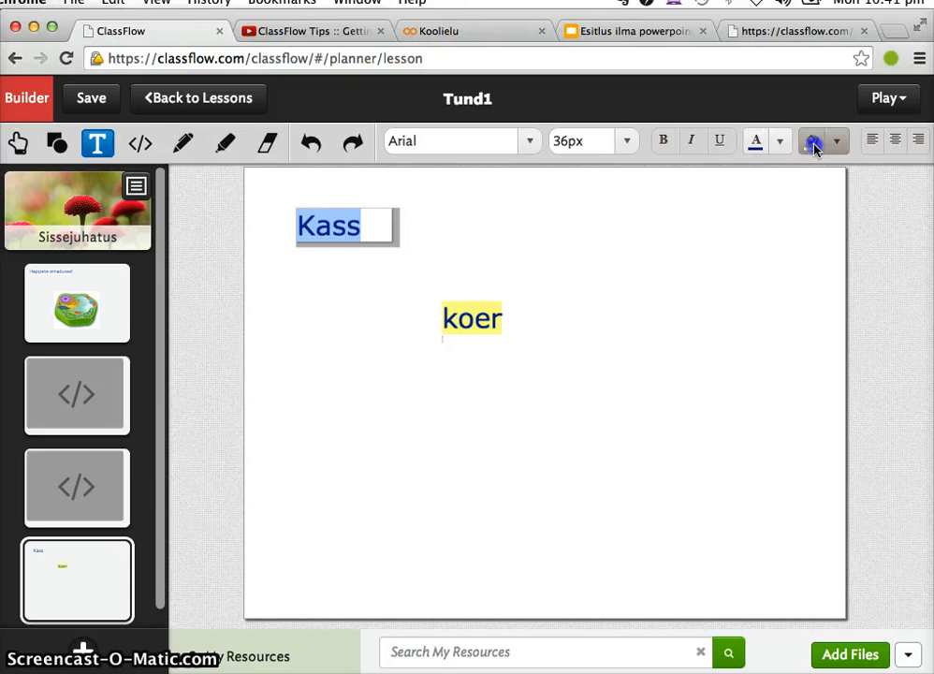
left_click(510, 365)
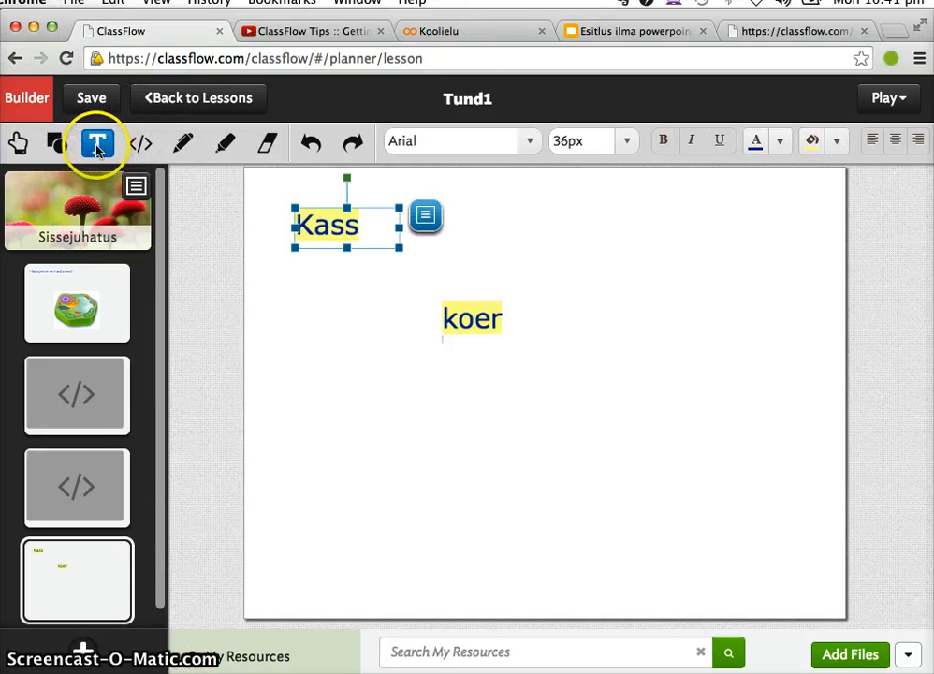
- Add the text "Hobune" on the lower part of the card, below the word "koer"
left_click(298, 447)
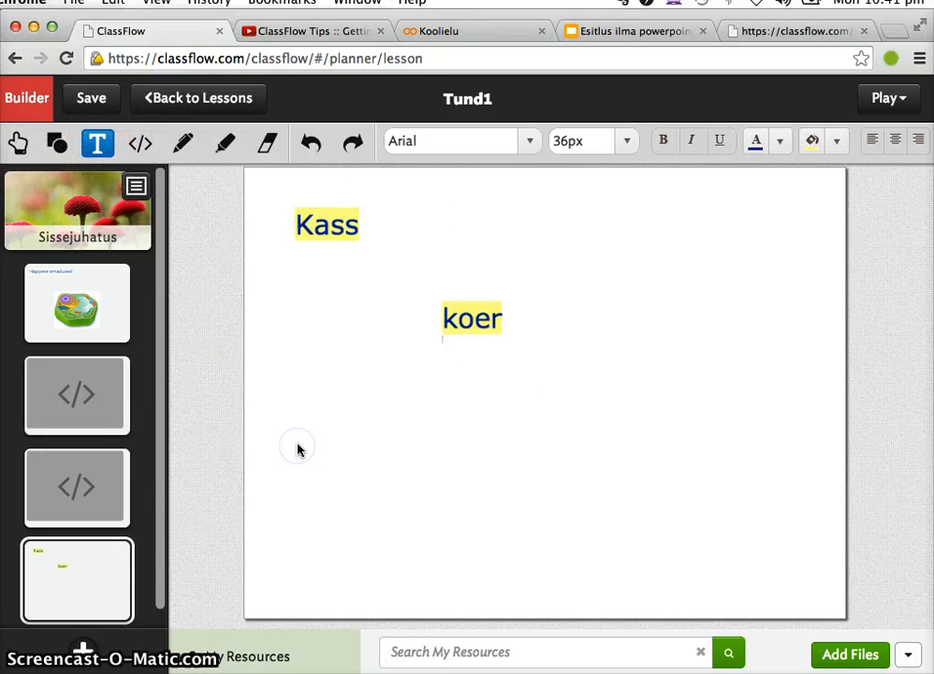
left_click(302, 447)
left_click(290, 319)
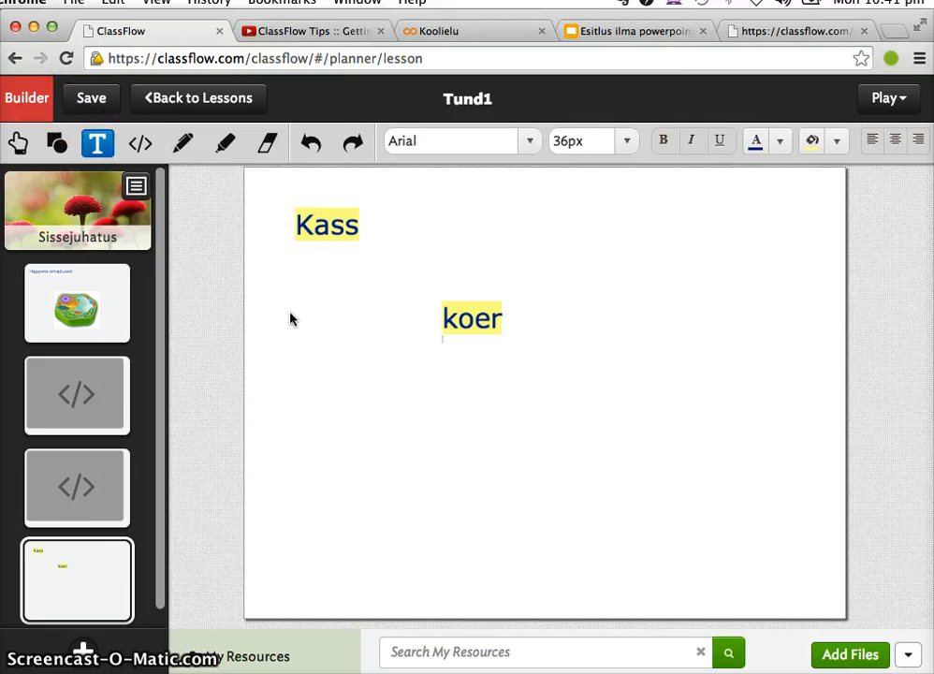
left_click(384, 438)
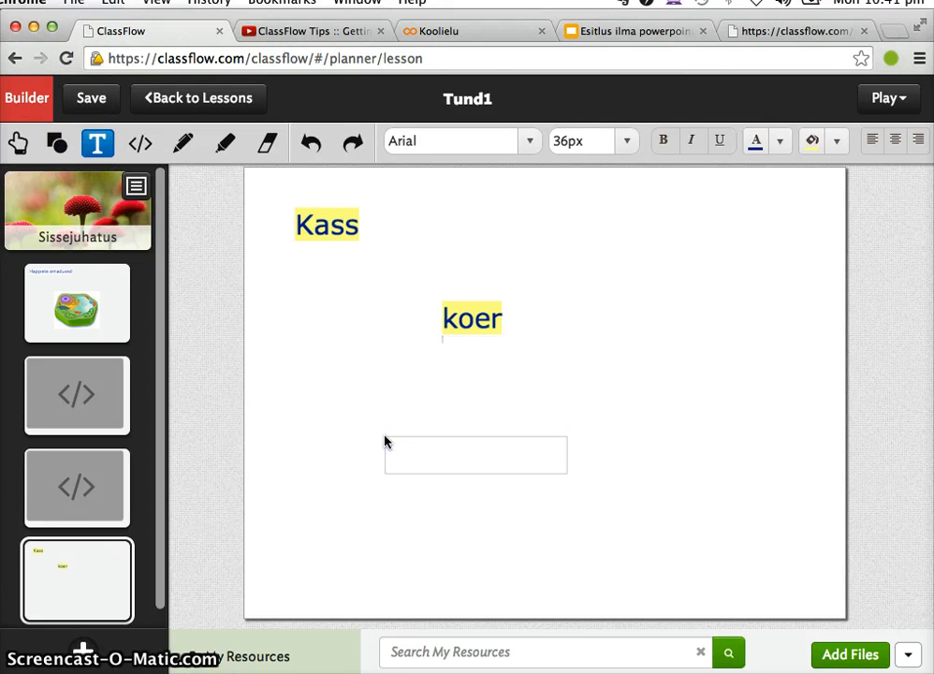
type("Hobu")
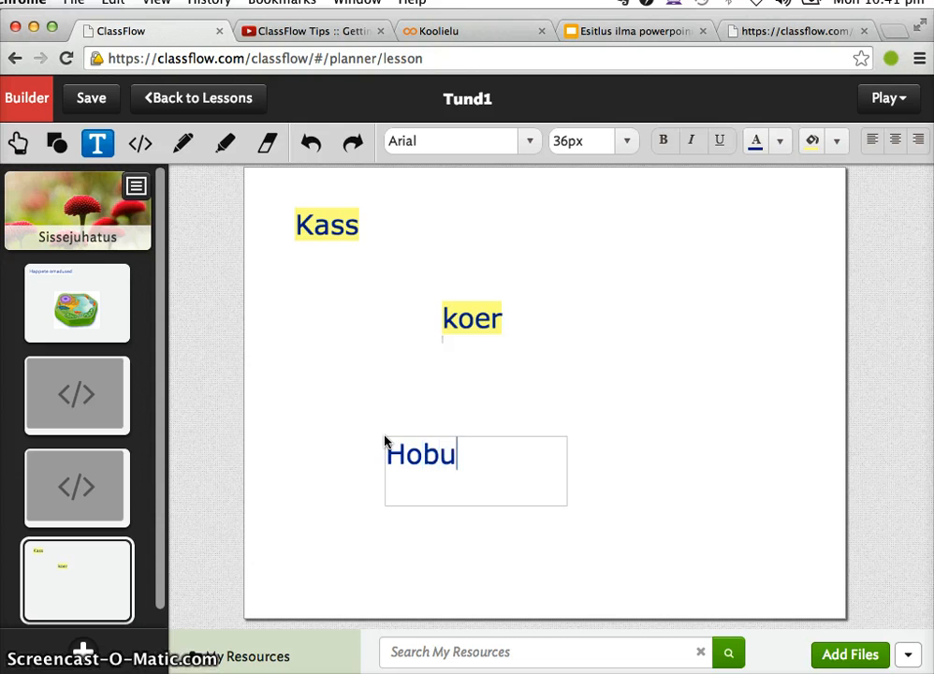
type("ne")
- Highlight the word "Hobune" in the same light yellow and deselect its text box
left_click_drag(417, 452, 339, 457)
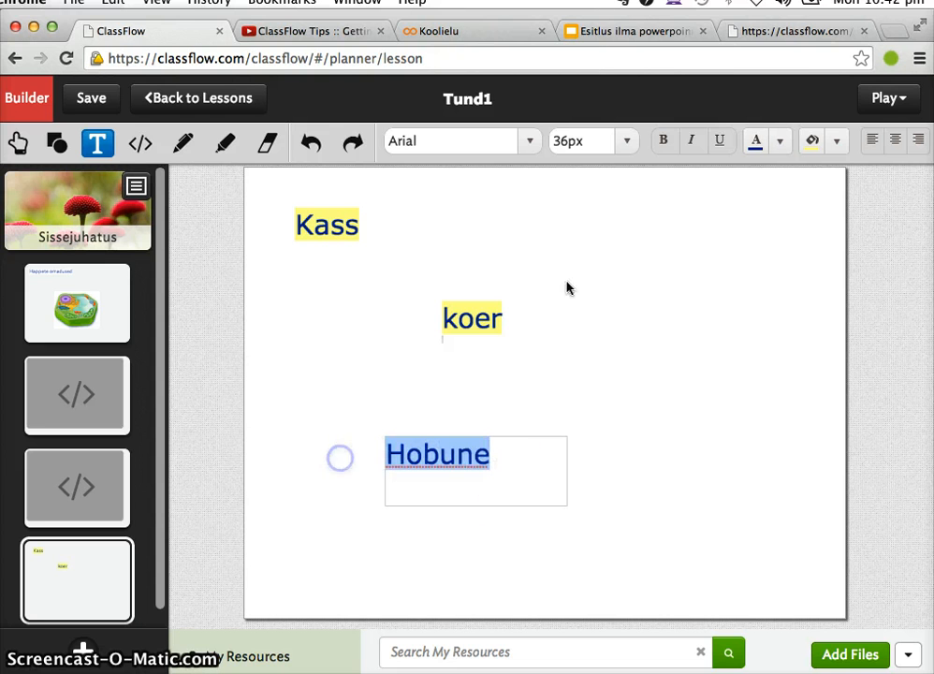
left_click(813, 143)
left_click(814, 450)
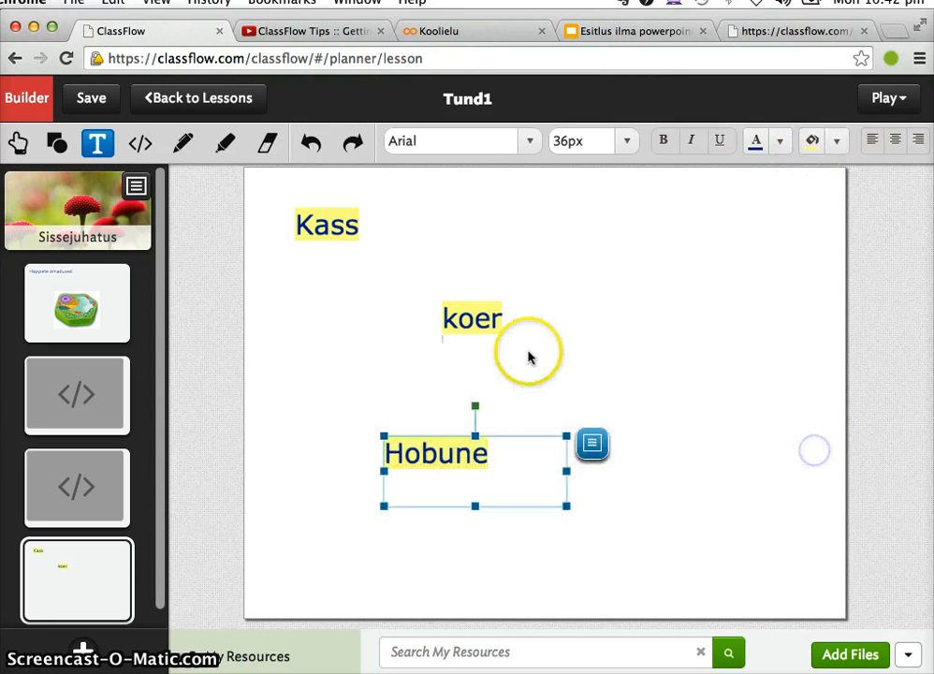
left_click(698, 515)
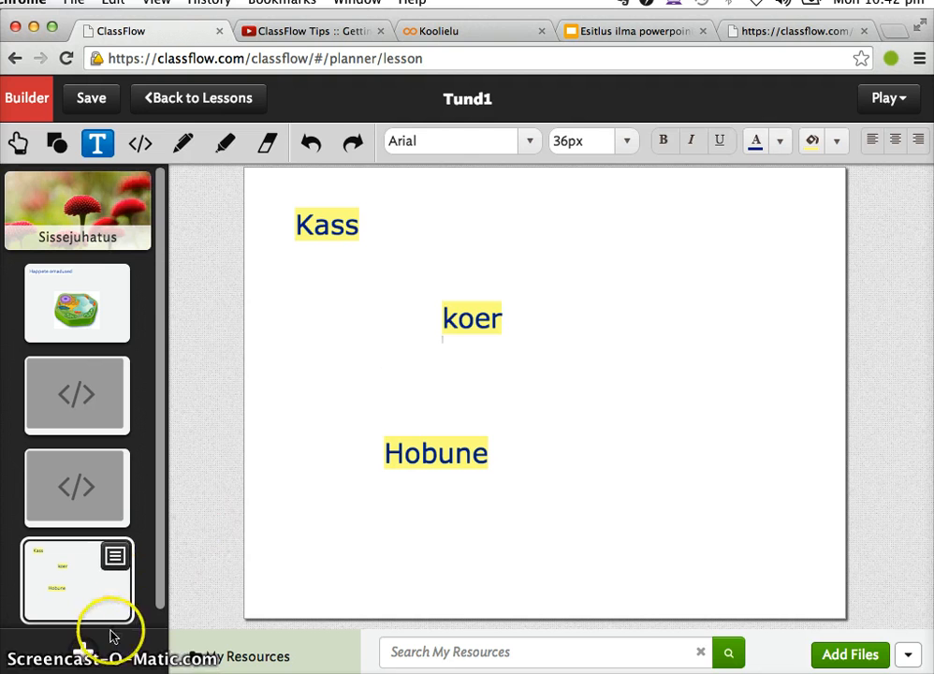
- Add a blank card after the card with the three highlighted words and open it
left_click(84, 650)
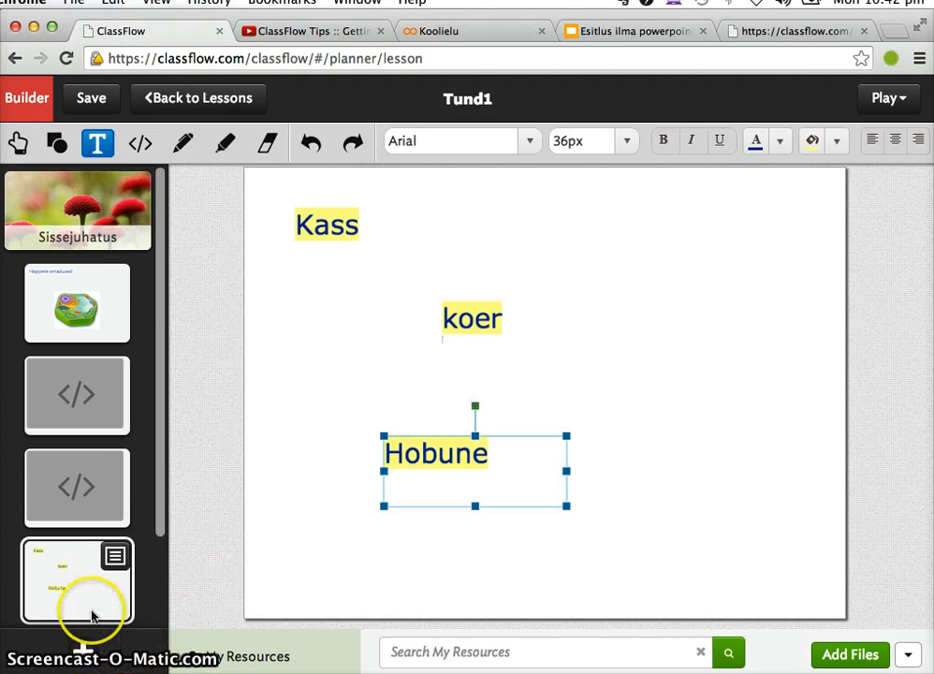
left_click_drag(156, 508, 161, 601)
left_click(250, 637)
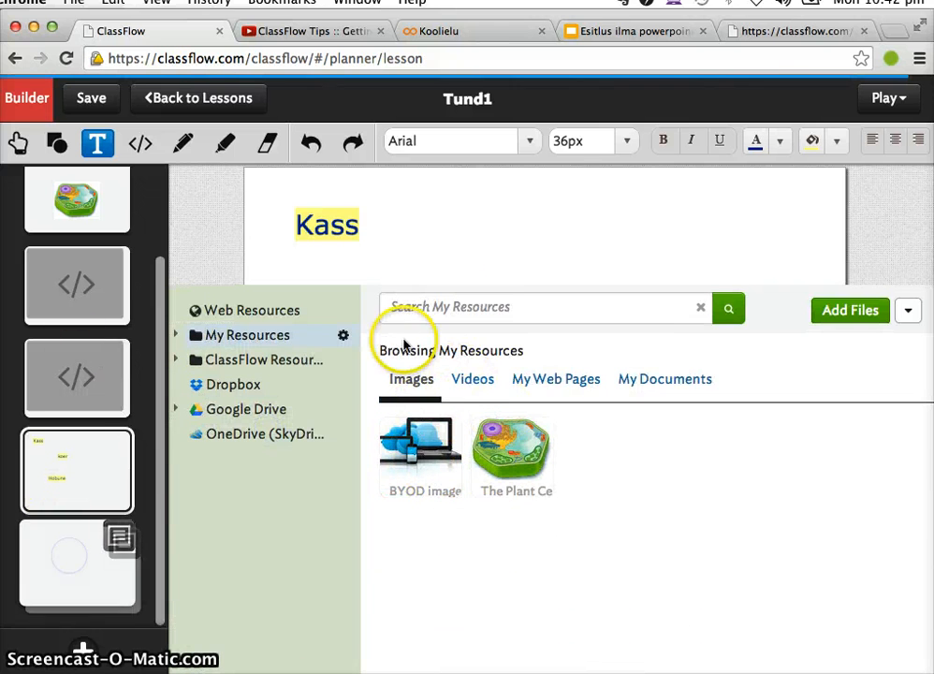
left_click(77, 562)
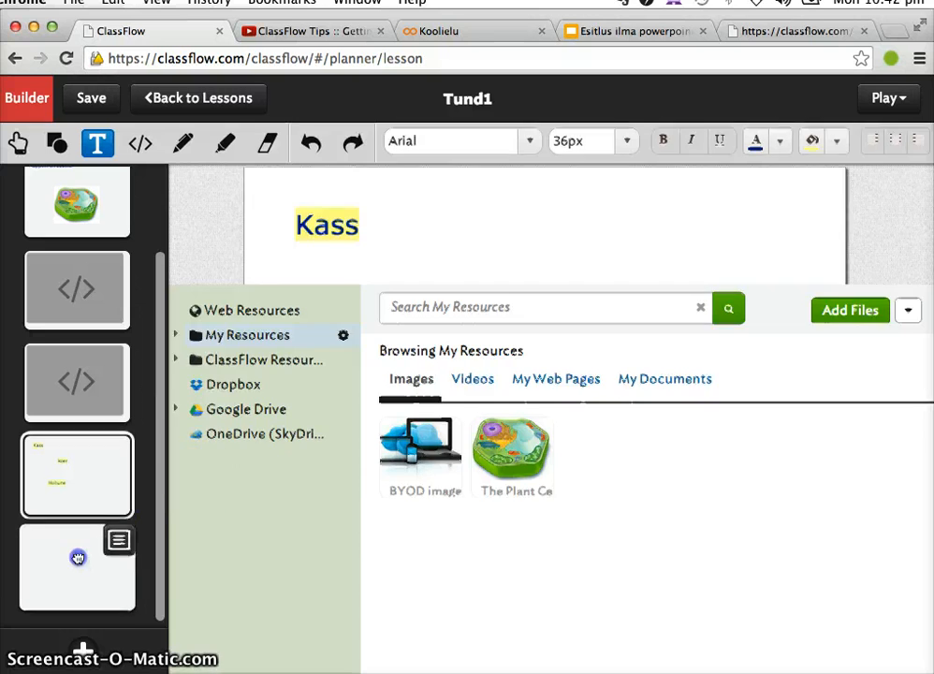
- Insert the BYOD image from My Resources on the blank card and move it near the centre
left_click(300, 655)
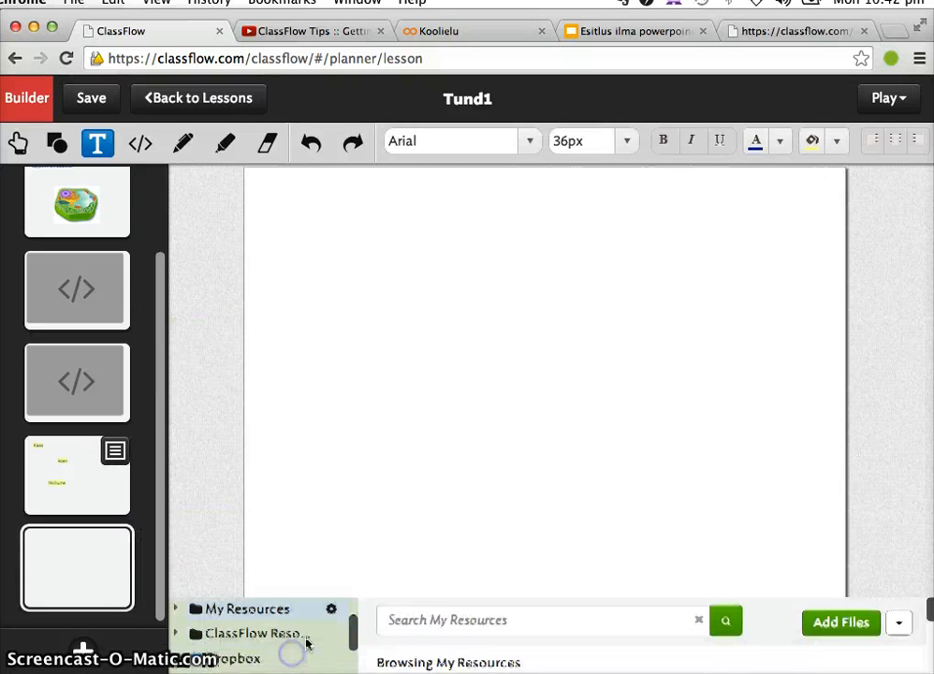
left_click_drag(431, 447, 522, 204)
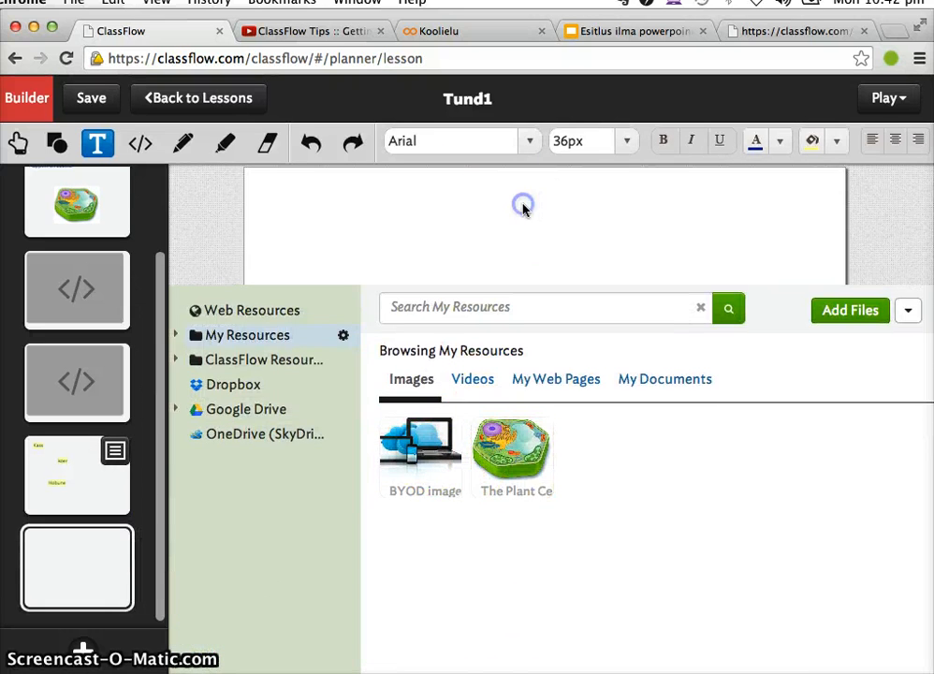
left_click(795, 260)
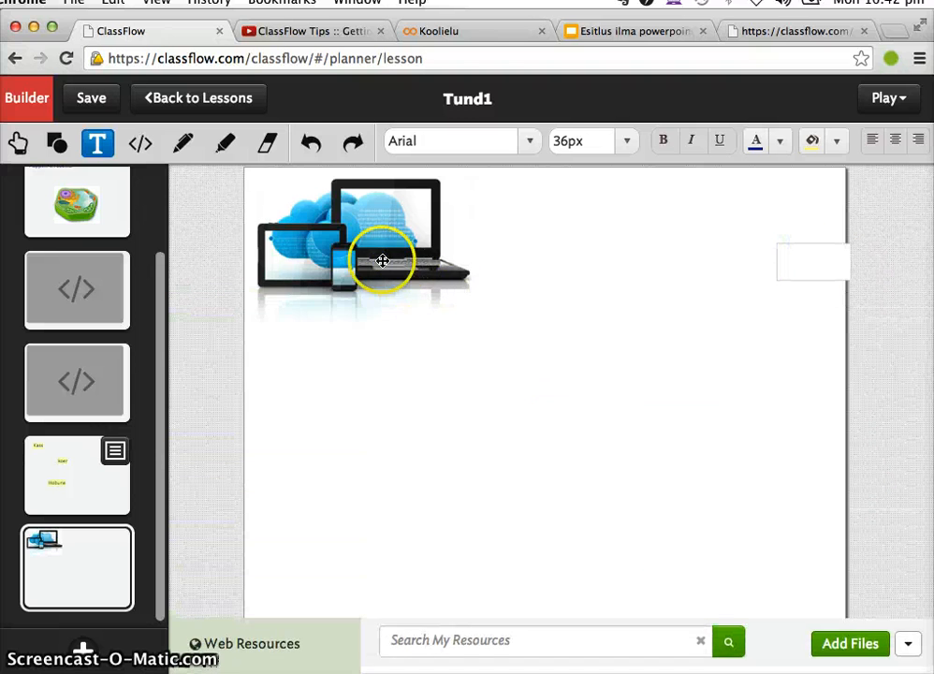
left_click_drag(382, 258, 553, 357)
- Anchor the BYOD image on the card so it cannot be moved, and close its options
left_click(553, 357)
left_click(618, 311)
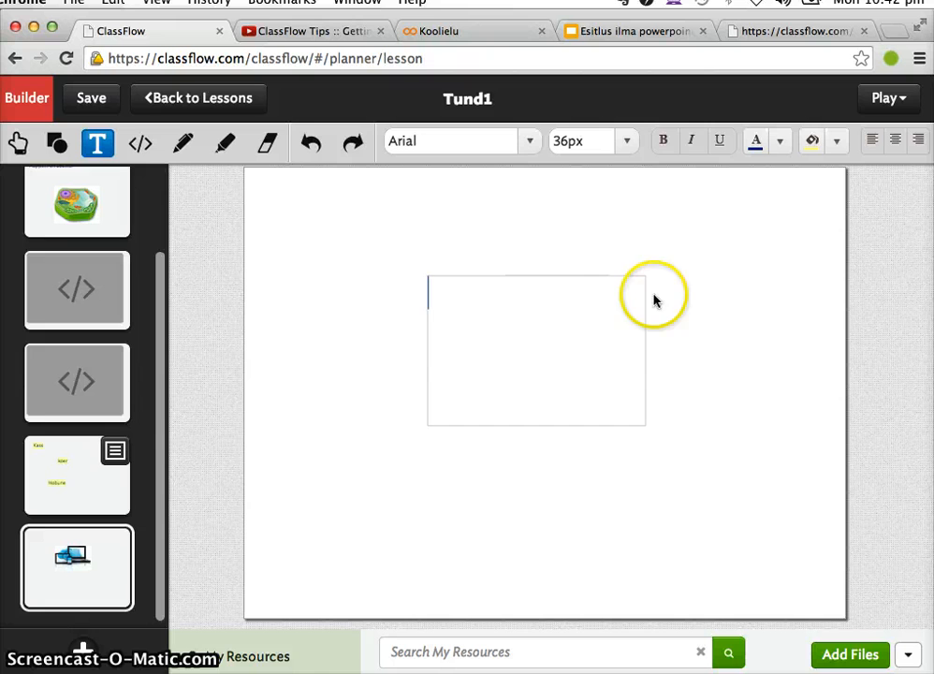
left_click(644, 341)
left_click(671, 280)
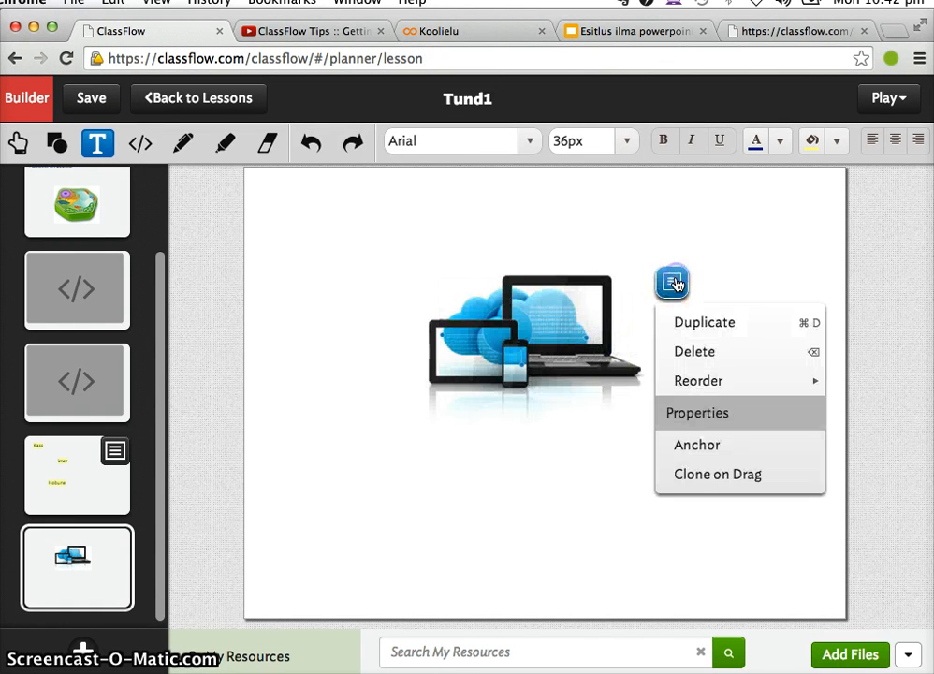
left_click(702, 445)
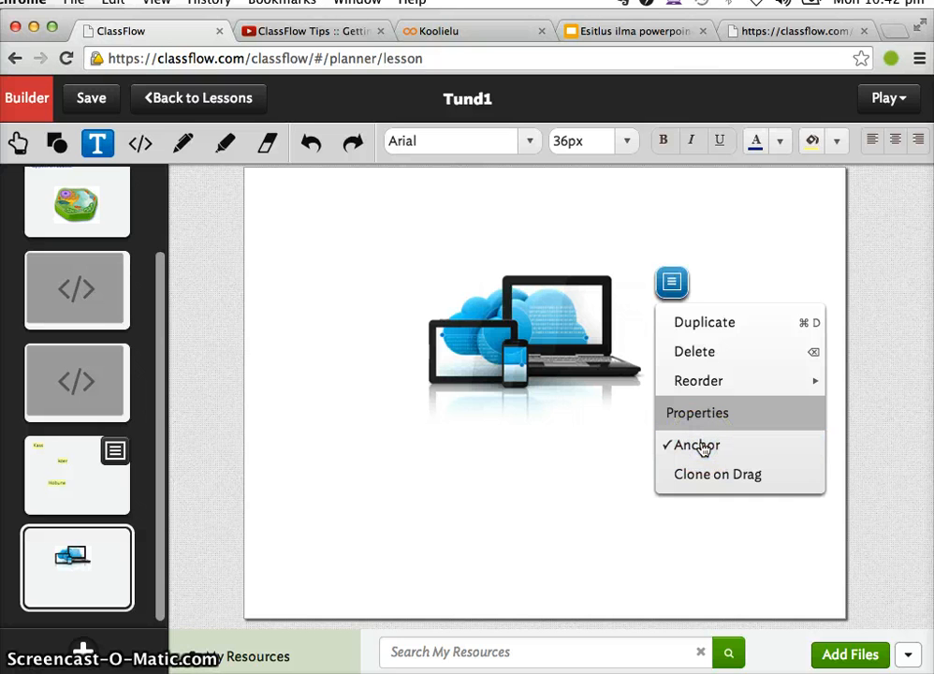
left_click(253, 433)
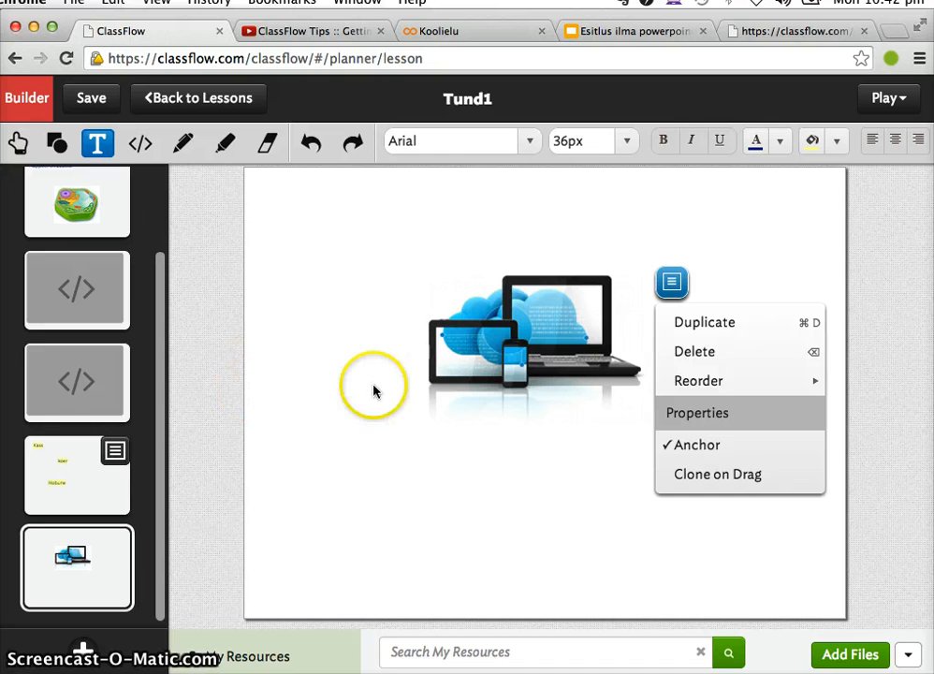
left_click(762, 263)
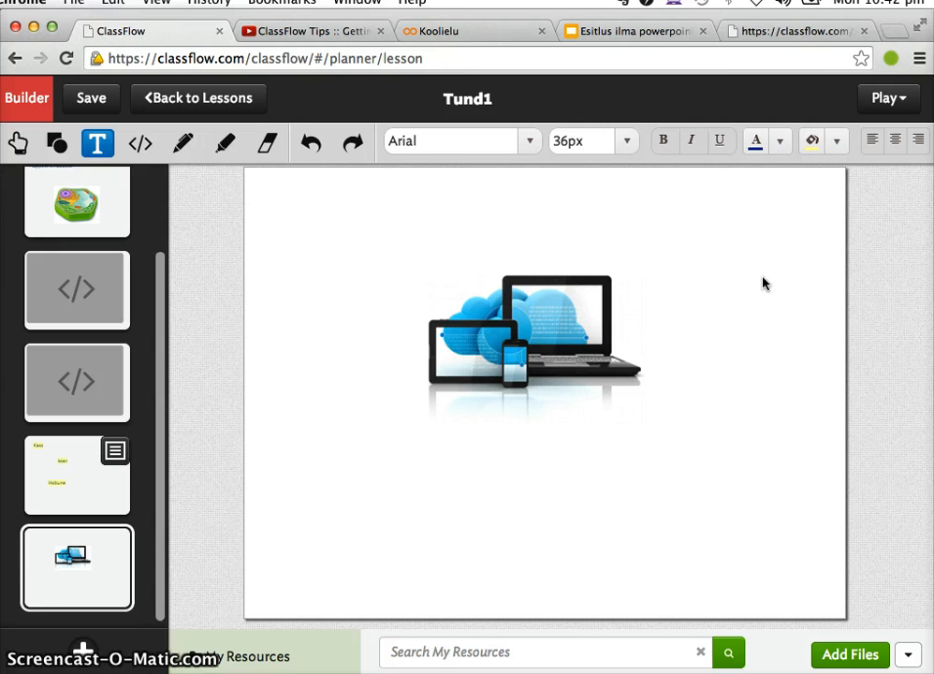
- Start playing the lesson Tund1 for the class 8. klass
left_click(890, 99)
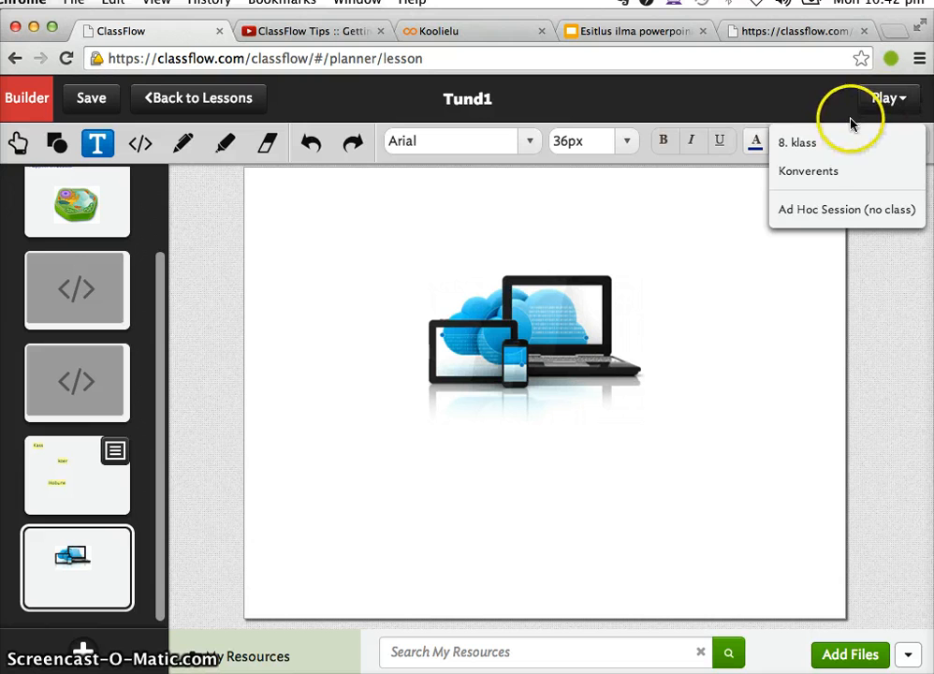
left_click(802, 154)
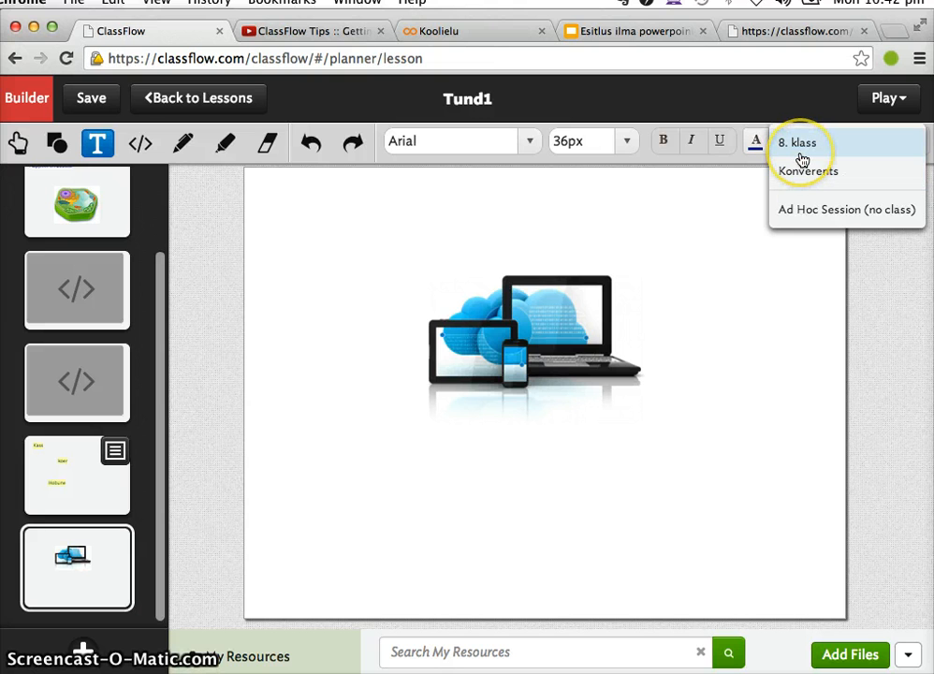
left_click(802, 154)
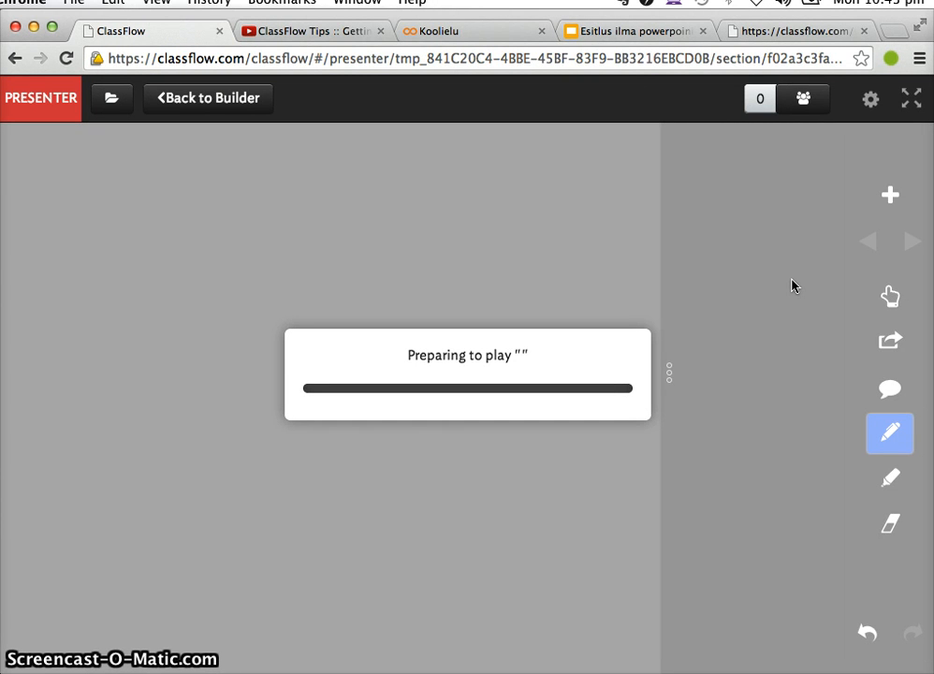
- Switch to the ClassFlow learner page, place its tab directly beside the presenter tab, and activate the class code field
left_click(799, 34)
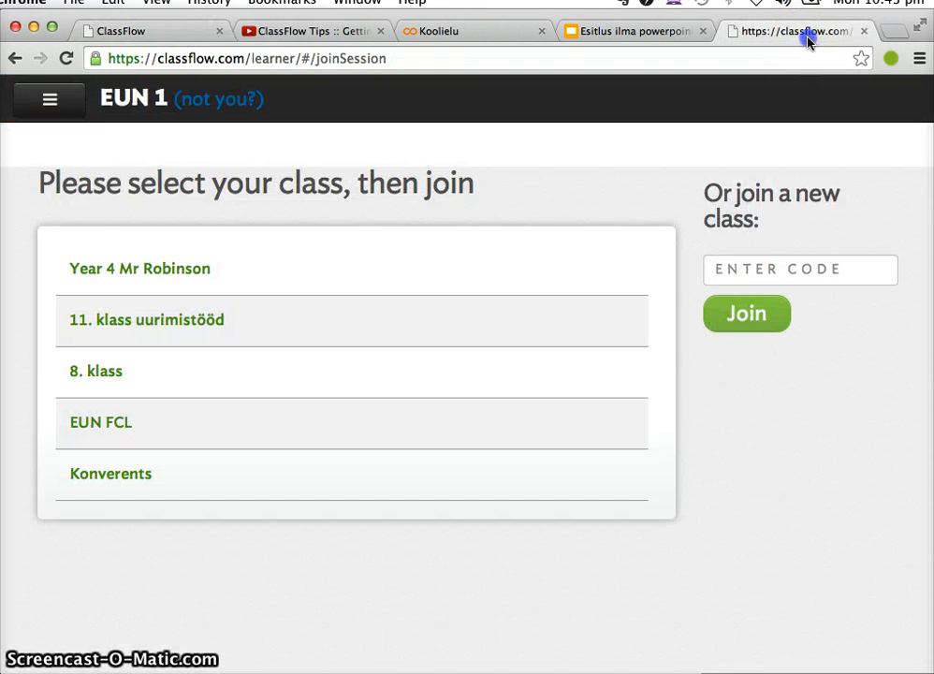
left_click_drag(809, 39, 361, 31)
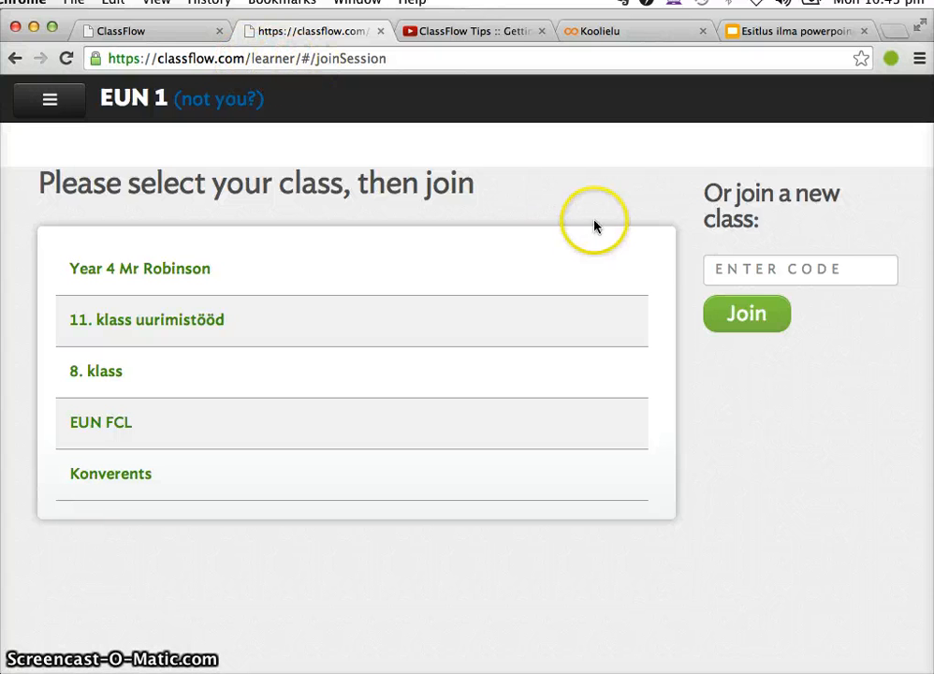
left_click(726, 269)
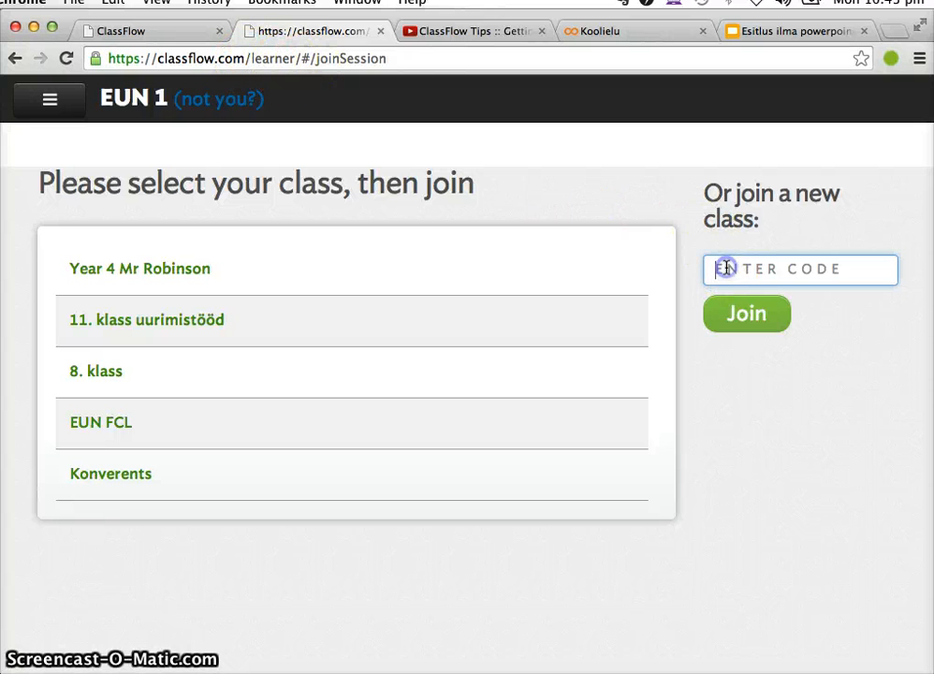
left_click(613, 263)
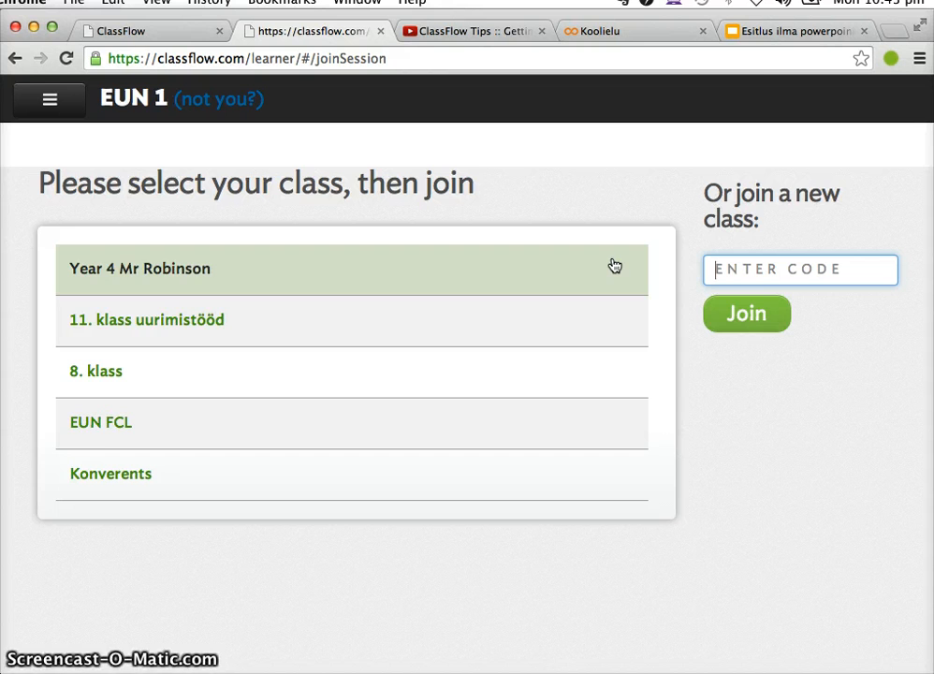
- Return to the presenter and display the class join code with the roster for the Tund1 session
left_click(168, 34)
left_click(417, 201)
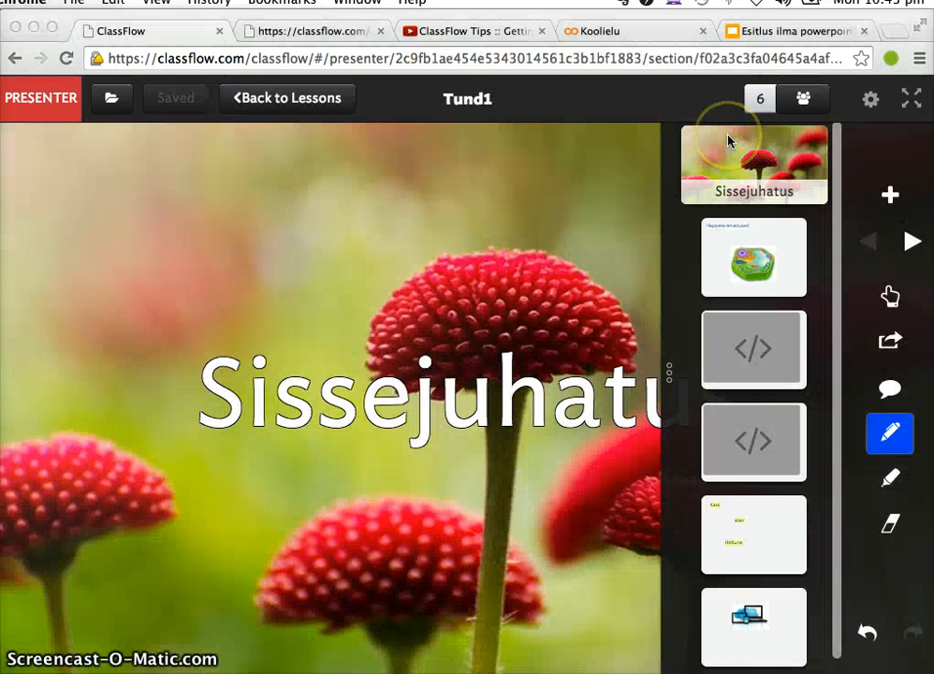
left_click(763, 100)
left_click(802, 99)
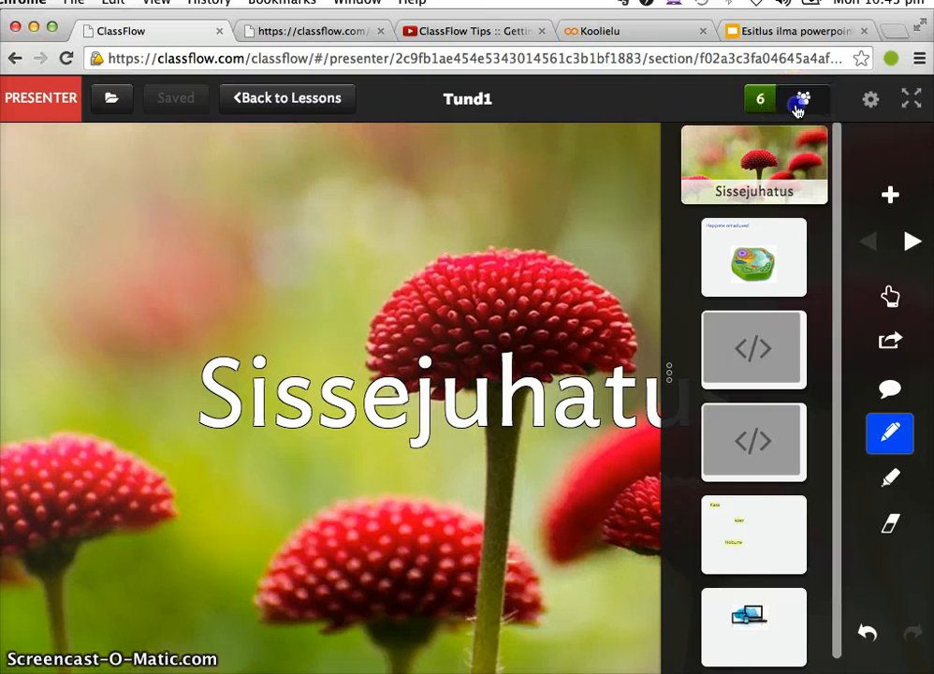
left_click(754, 164)
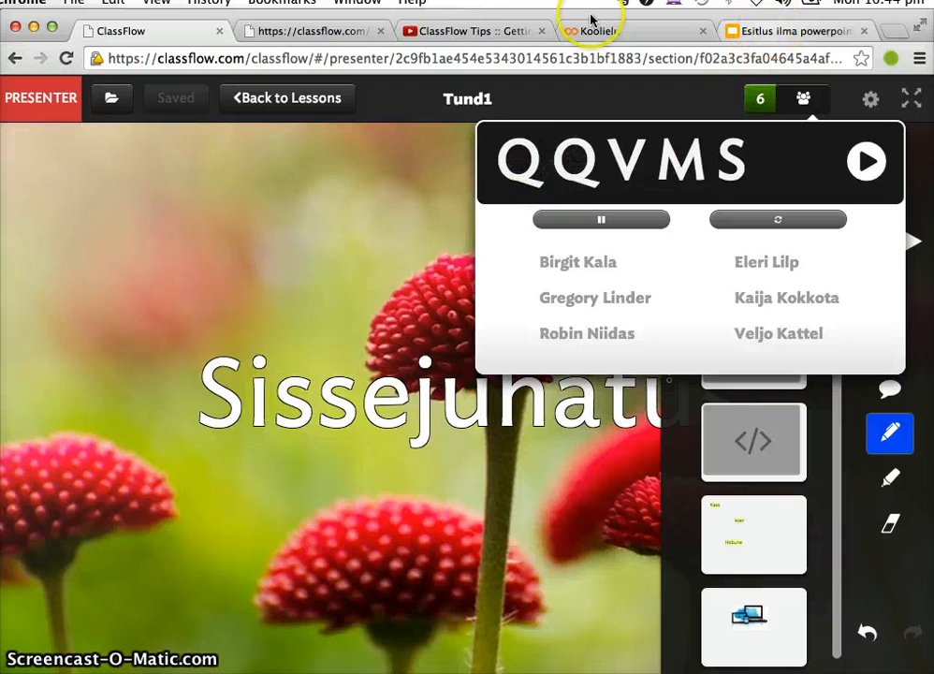
- Enter the class join code on the learner page and join anyway without choosing a roster name
left_click(363, 37)
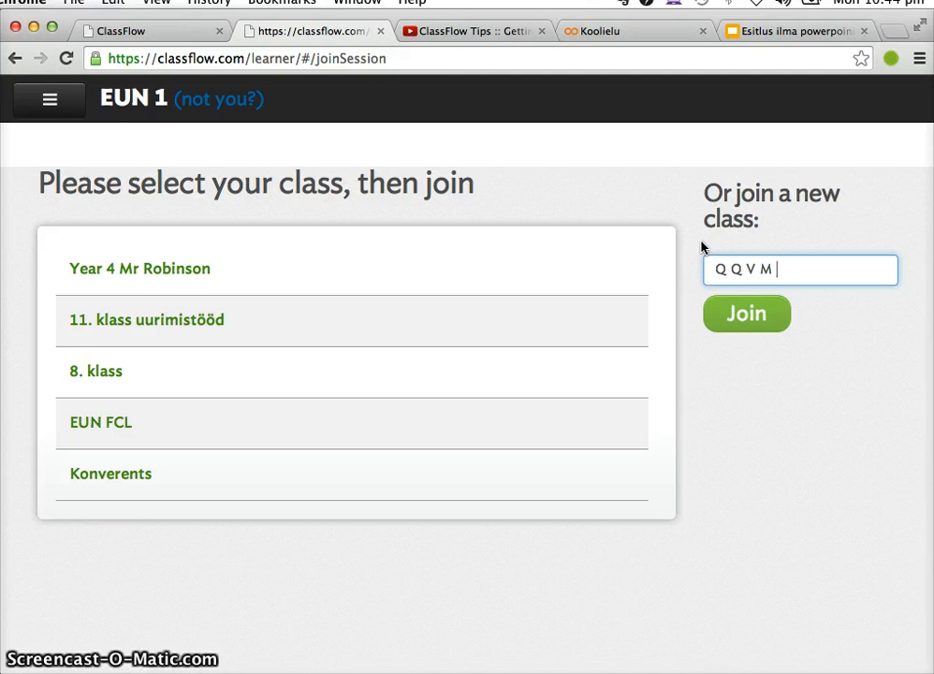
type("S")
left_click(736, 317)
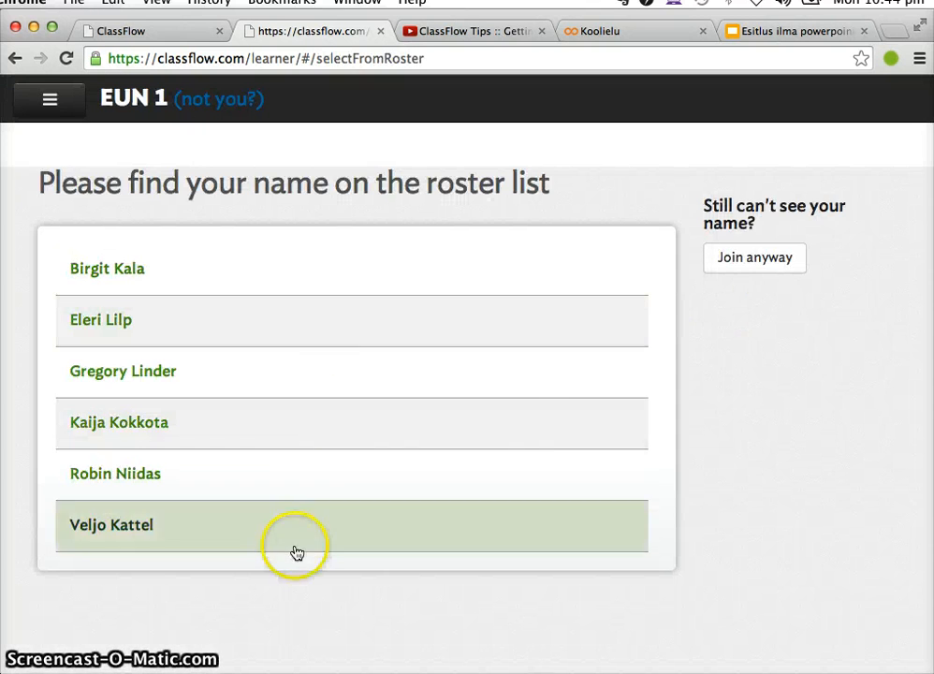
left_click(738, 265)
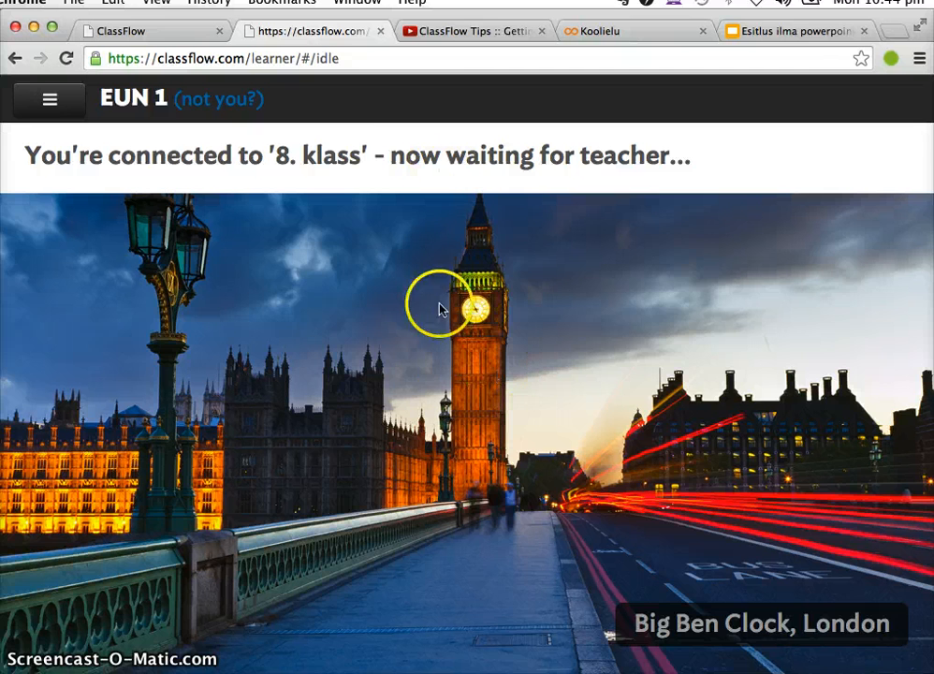
- Check the participant list in the presenter for the joined learner, close it, and view the learner's waiting page
left_click(131, 33)
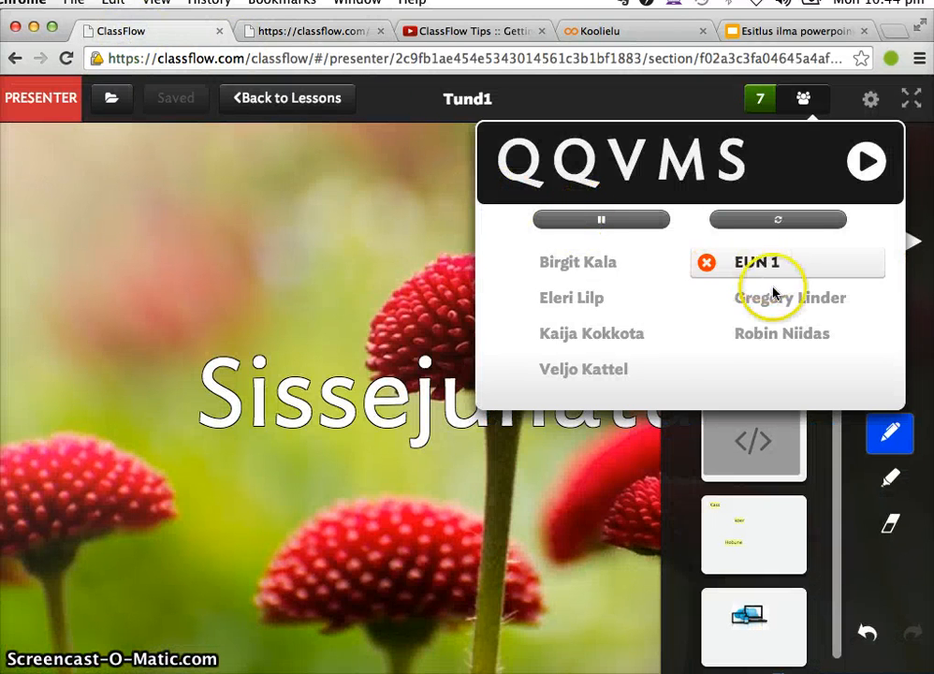
left_click(553, 502)
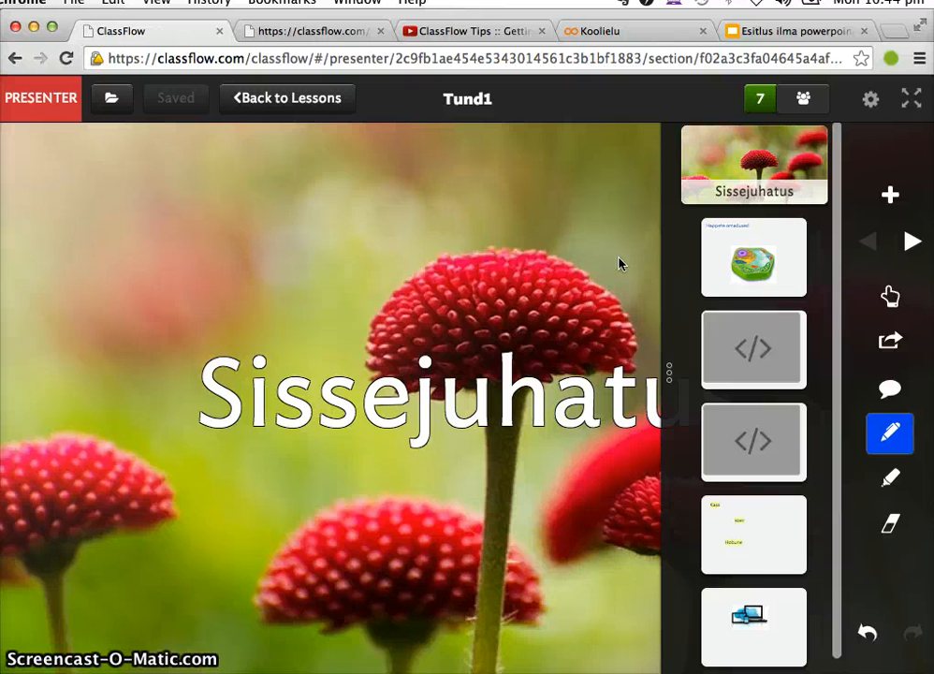
left_click(348, 29)
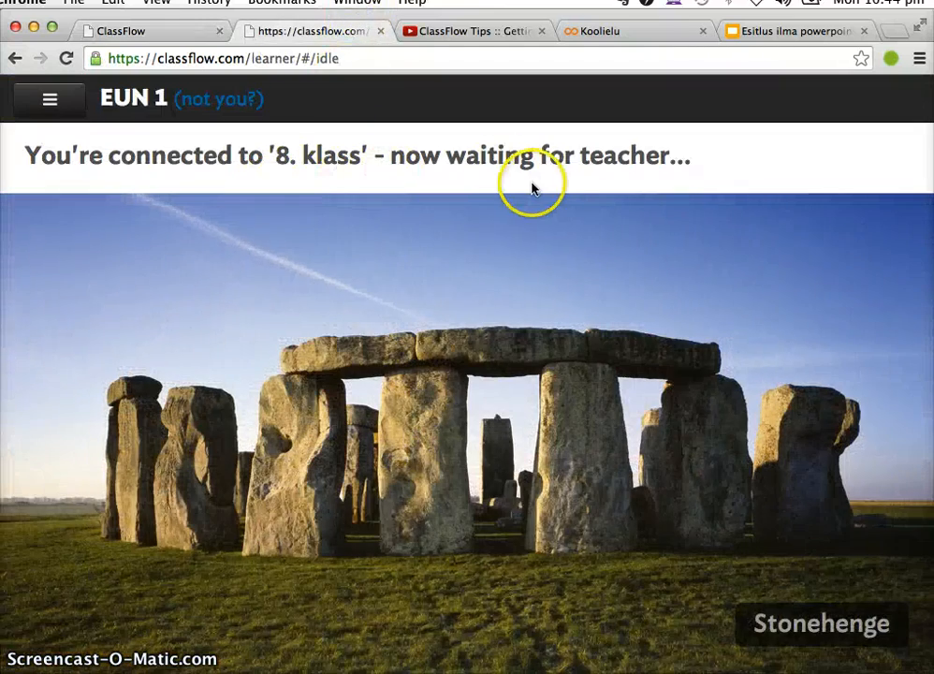
- Send the Sissejuhatus card from the presenter to the learner devices and check it on the learner page
left_click(163, 34)
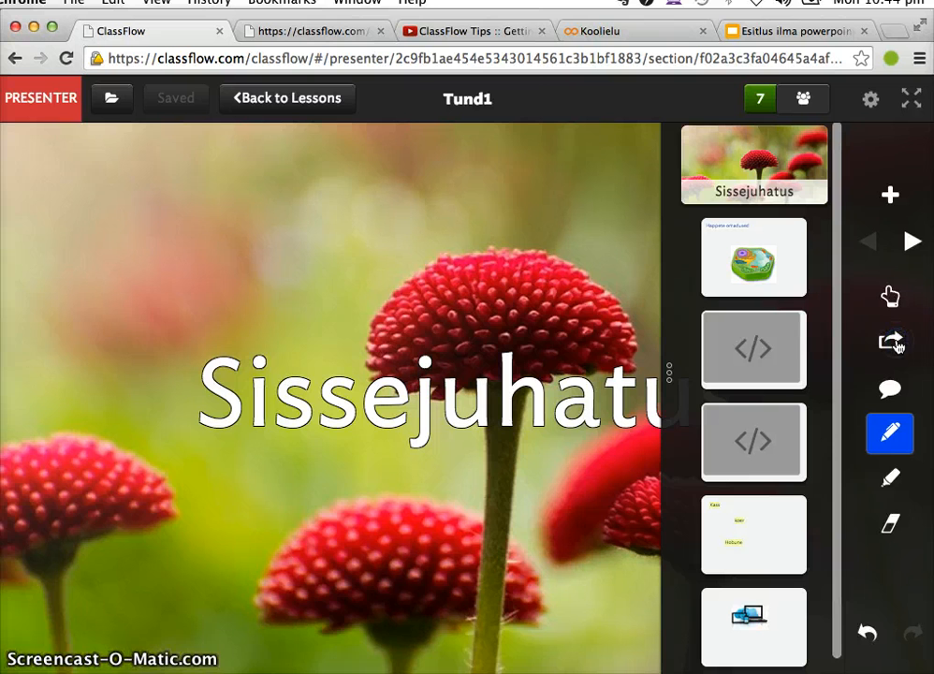
left_click(318, 32)
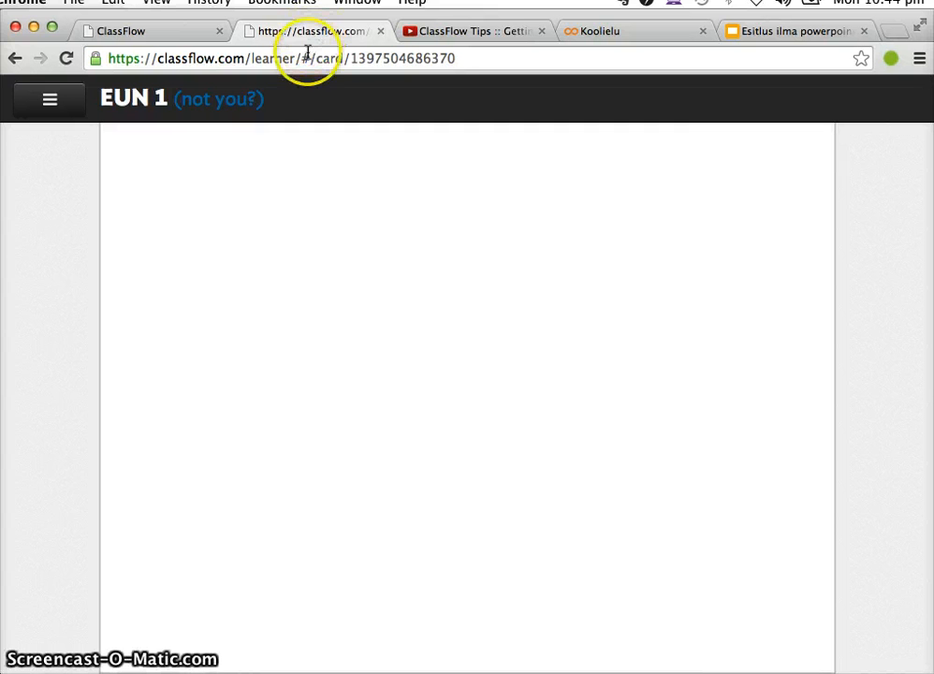
left_click(153, 37)
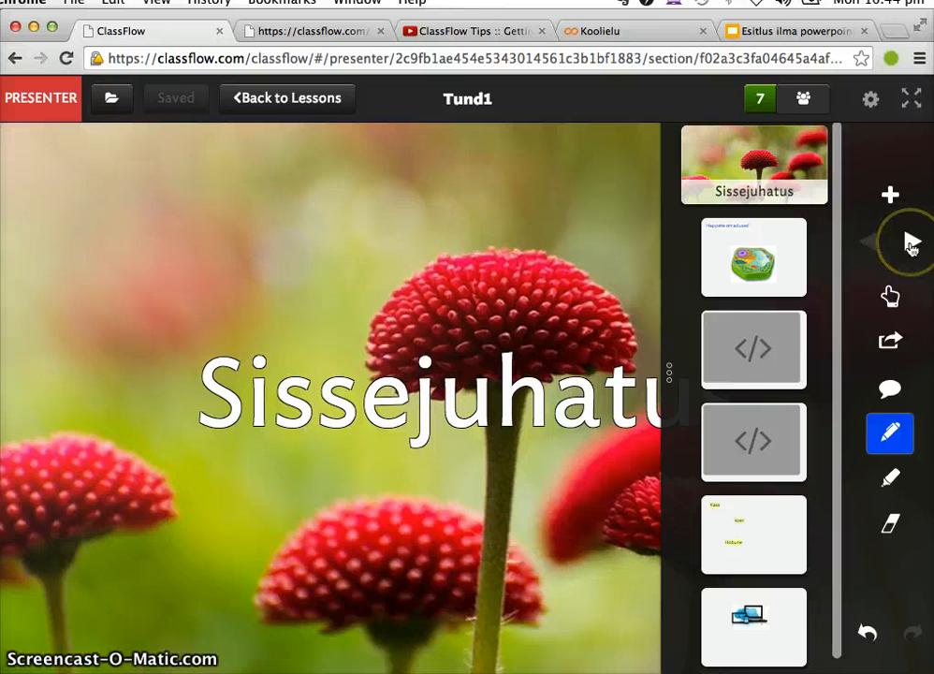
- Advance the presentation to the Happete omadused card and start a True/False poll on it
left_click(911, 244)
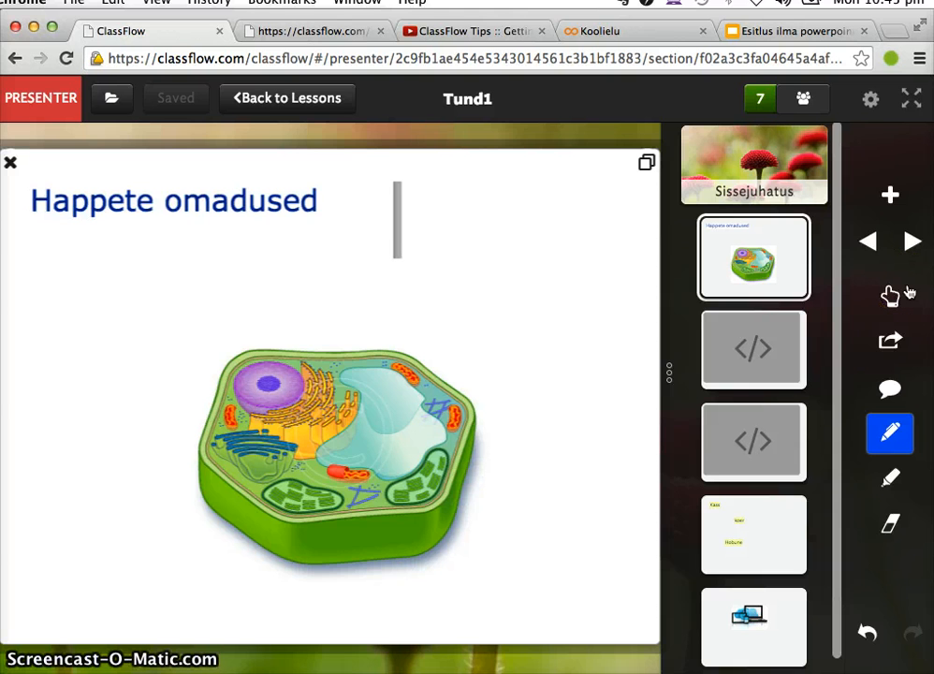
left_click(894, 391)
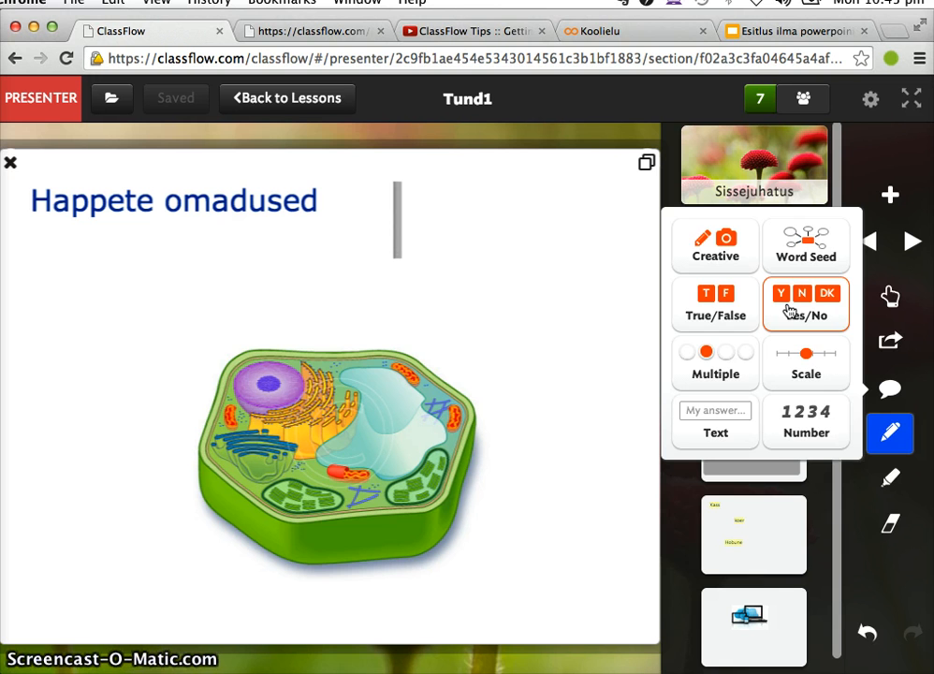
left_click(715, 316)
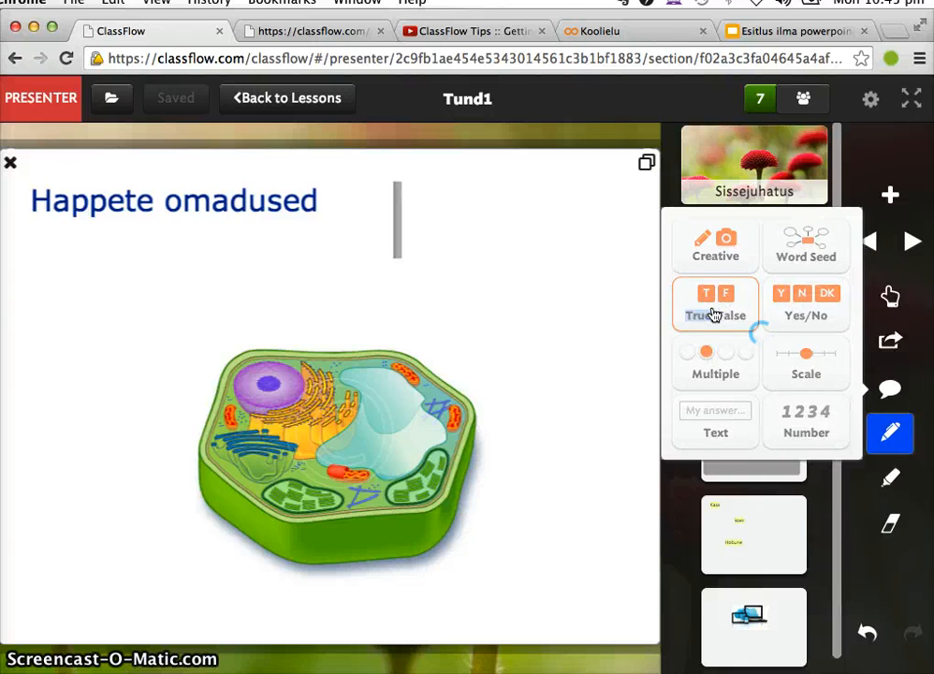
- Answer the poll on the learner page with True, and change the answer to False
left_click(323, 29)
left_click(357, 330)
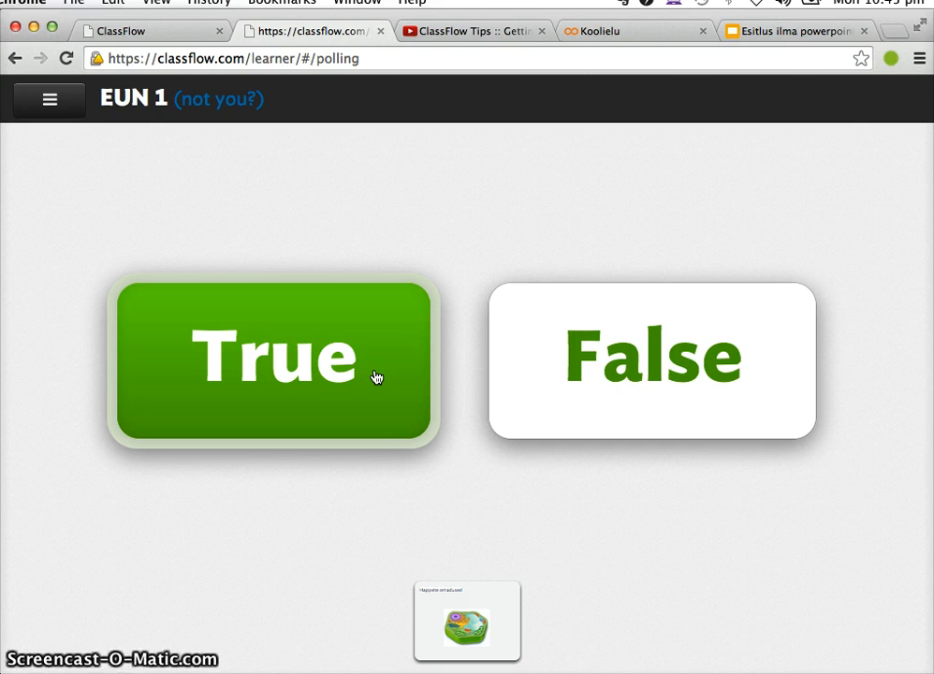
left_click(575, 415)
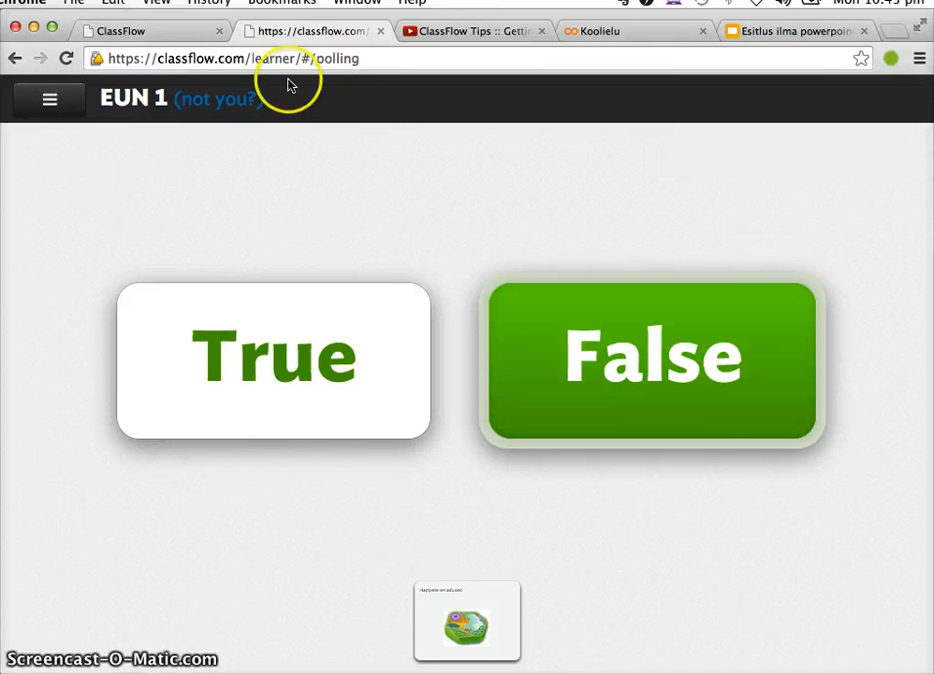
- Examine the True/False poll's responses in the presenter and close the result view
left_click(125, 34)
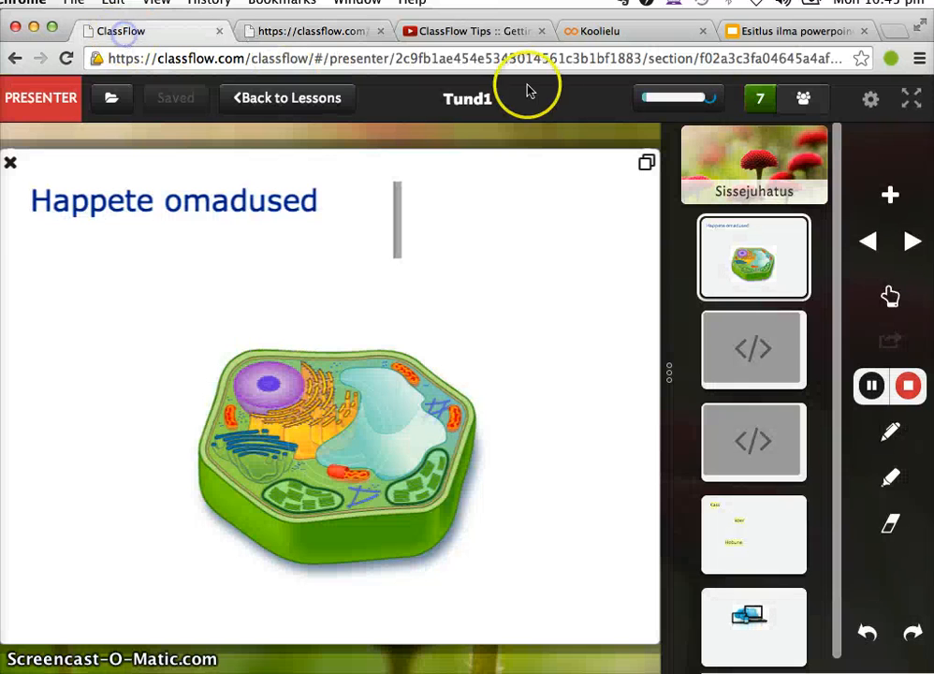
left_click(664, 101)
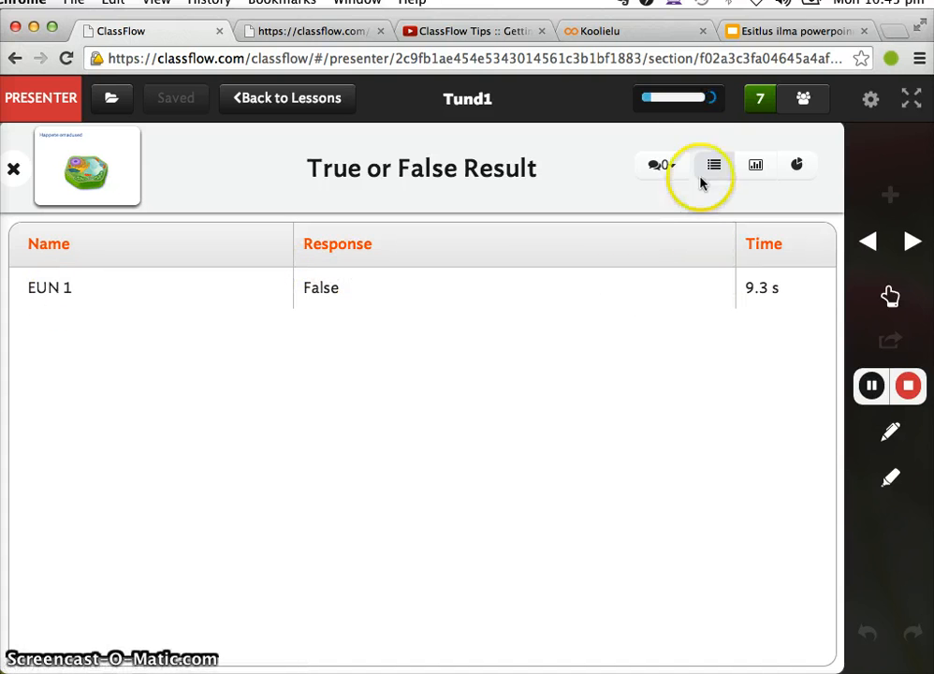
left_click(679, 110)
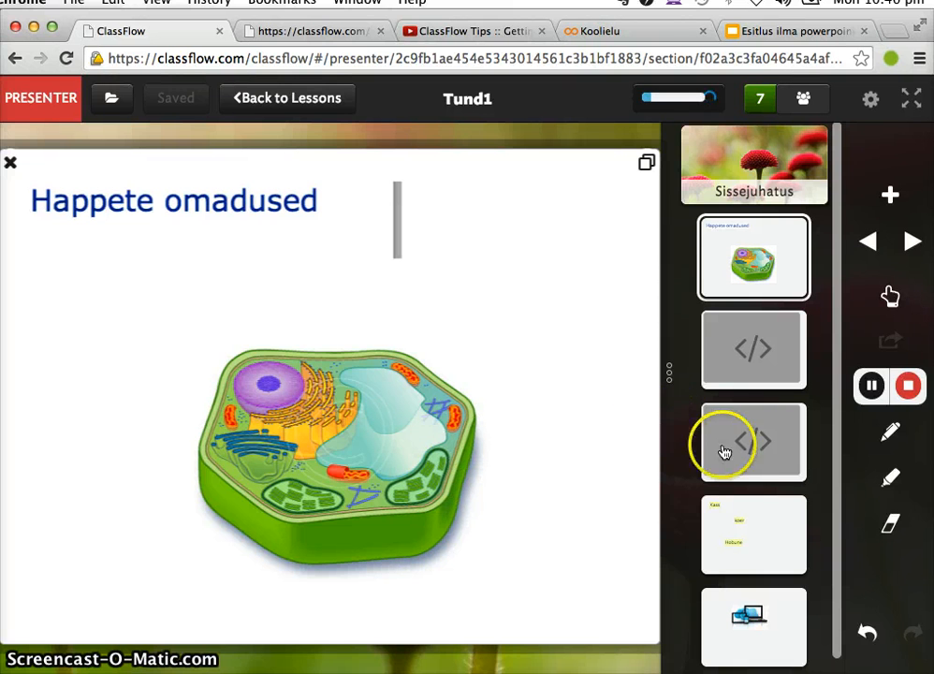
- End the True/False poll and check the learner page before returning to the presenter
left_click(909, 386)
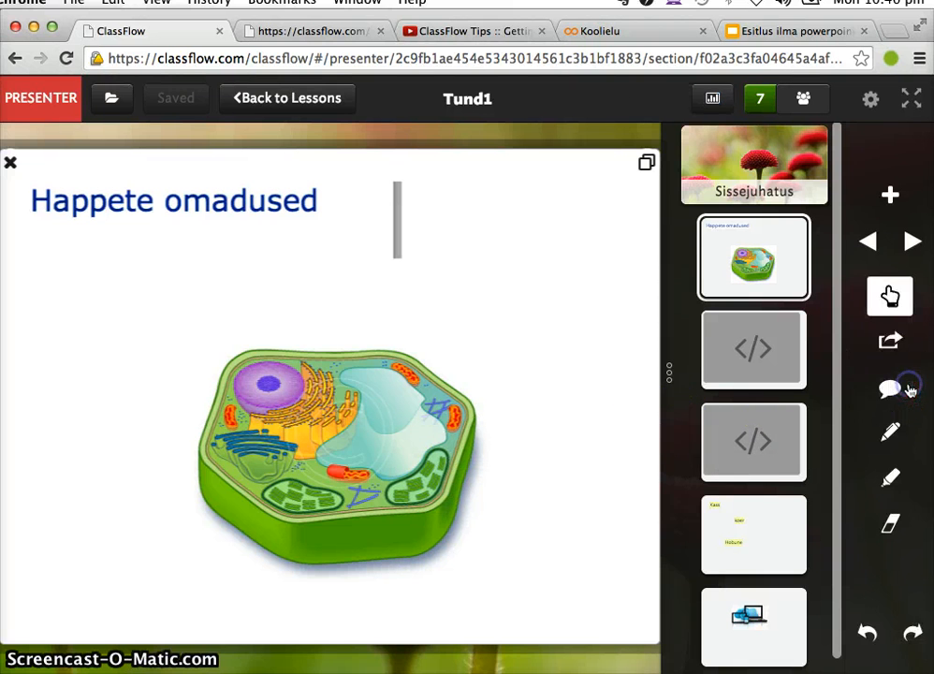
left_click(337, 32)
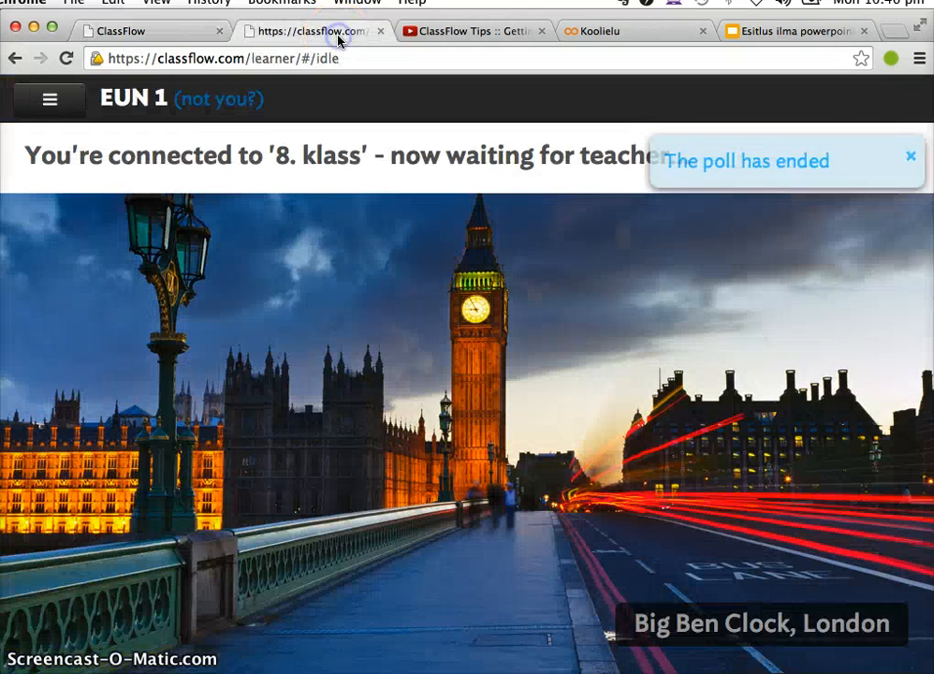
left_click(176, 35)
- Play the YouTube video on the next card briefly, pause it, and start a Word Seed poll
left_click(909, 247)
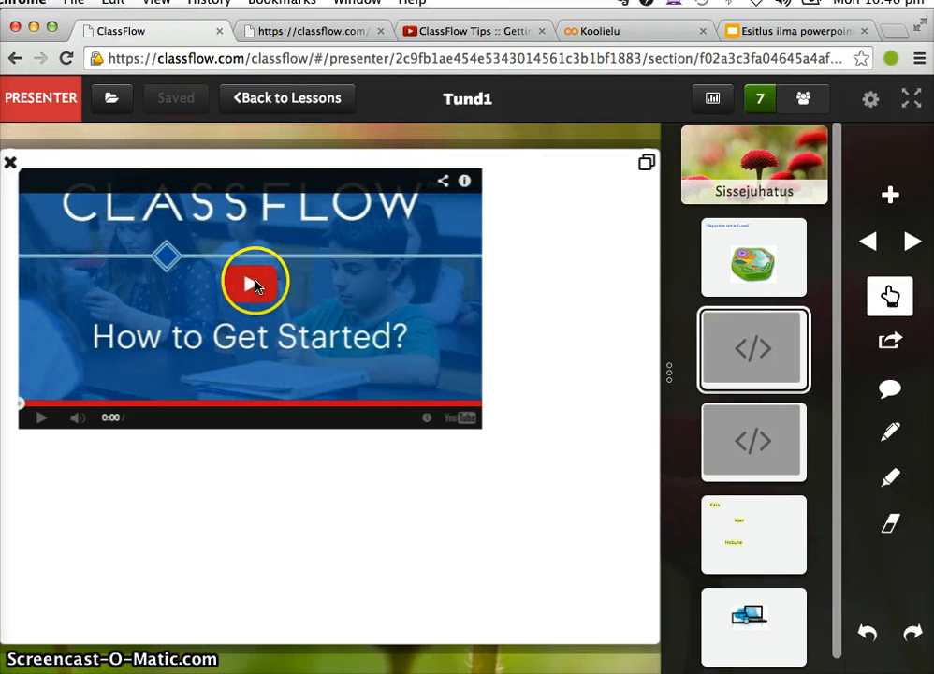
left_click(255, 286)
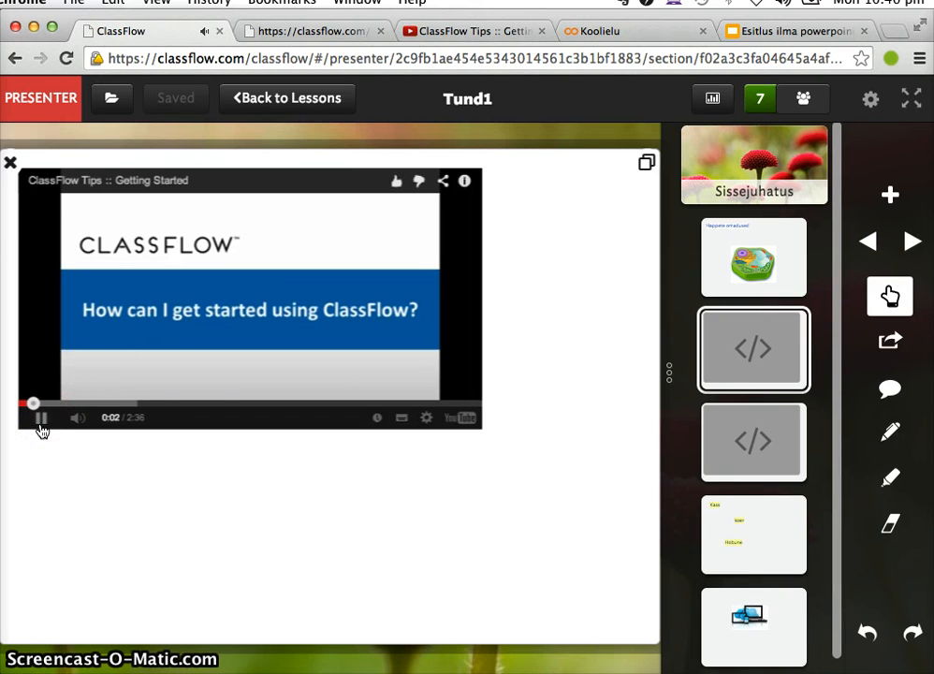
left_click(890, 388)
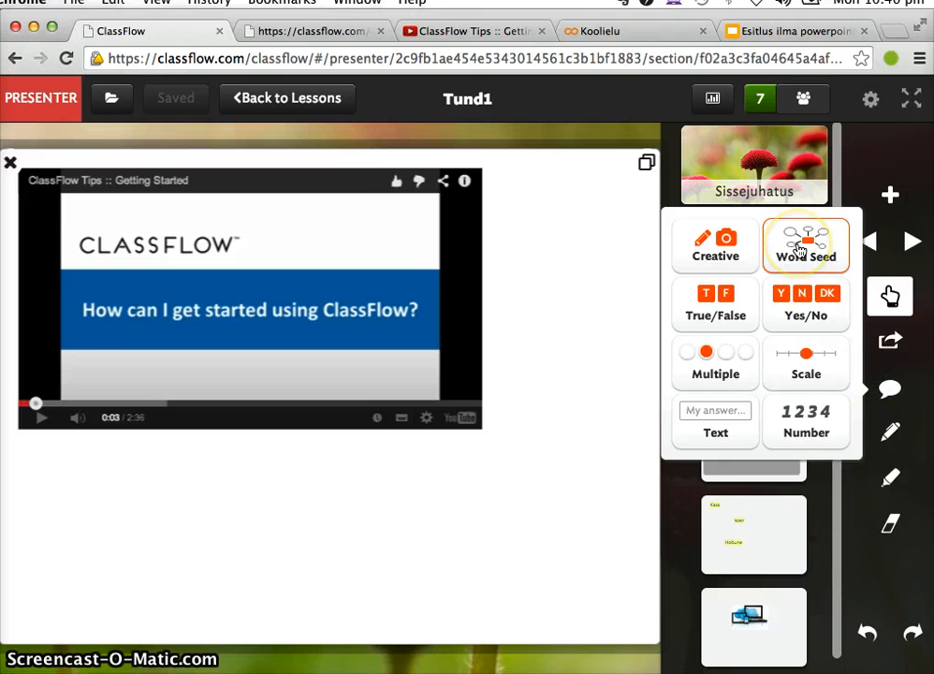
left_click(799, 248)
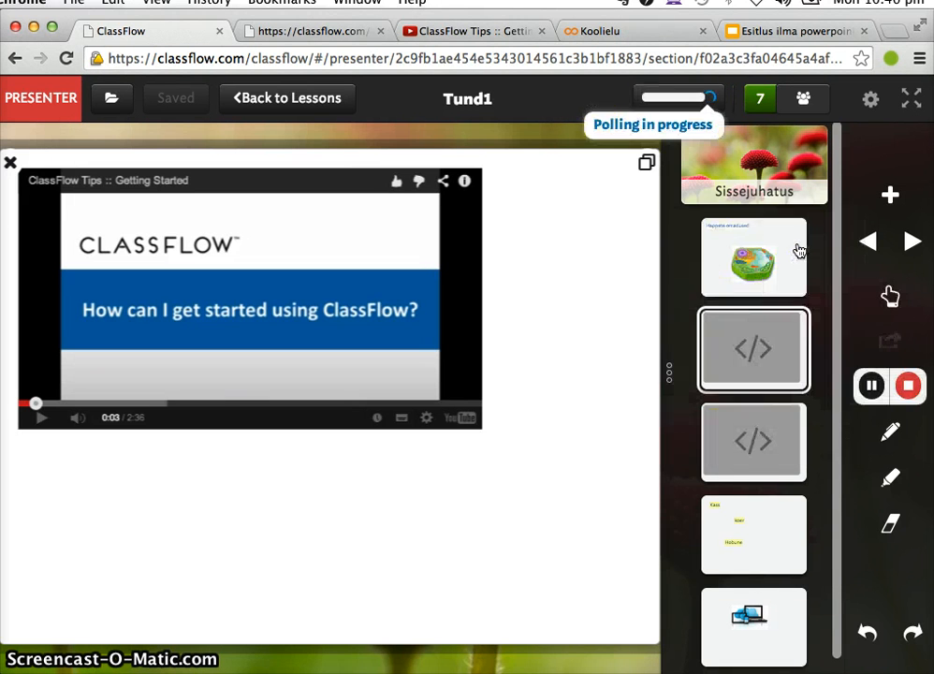
- Submit the word "huvitav" as the learner's answer to the Word Seed poll
left_click(290, 30)
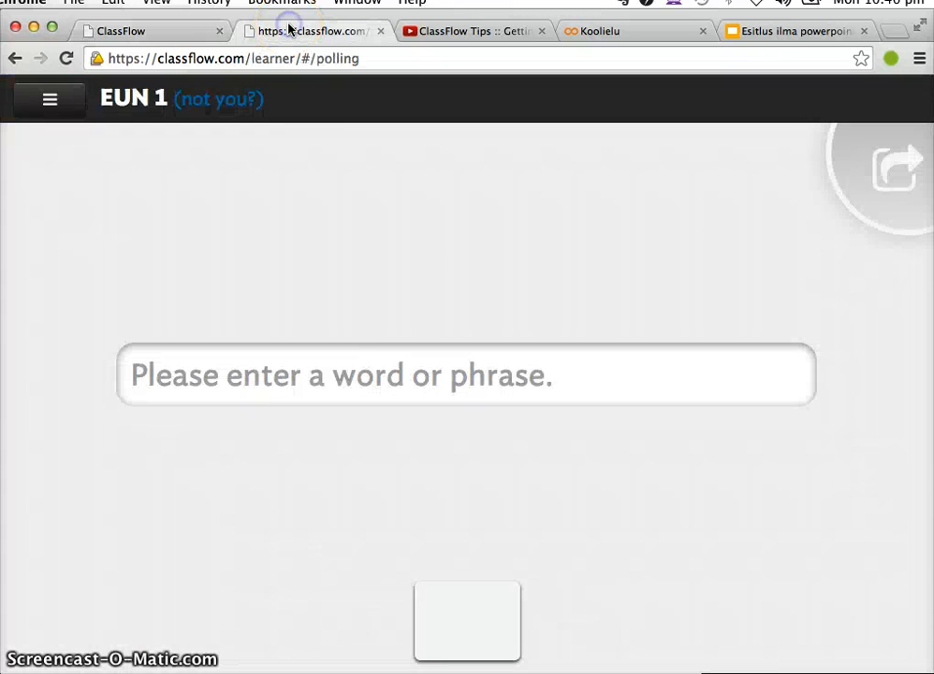
left_click(378, 373)
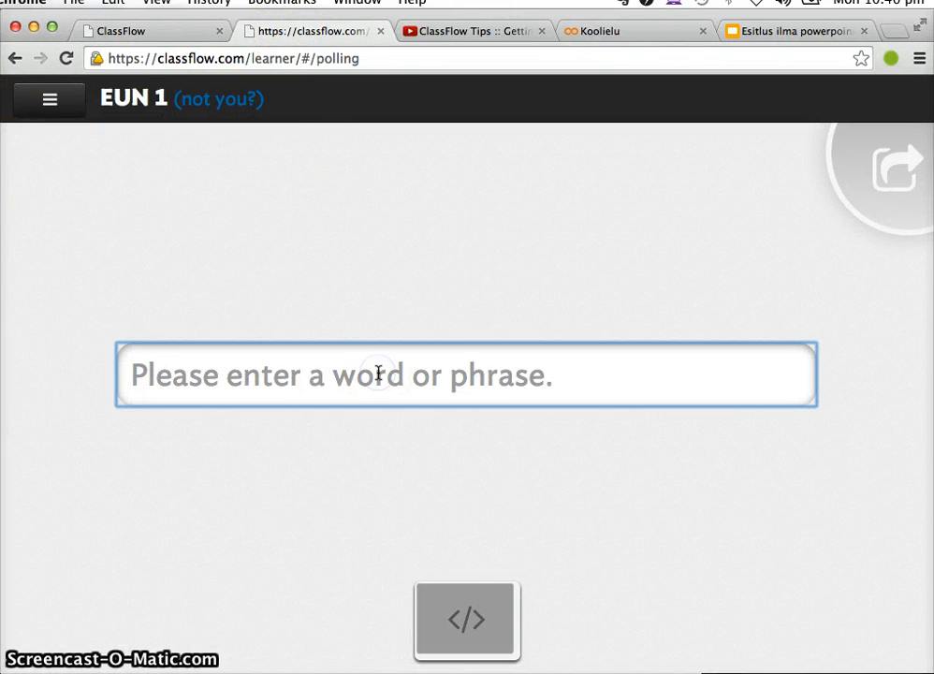
type("huvit")
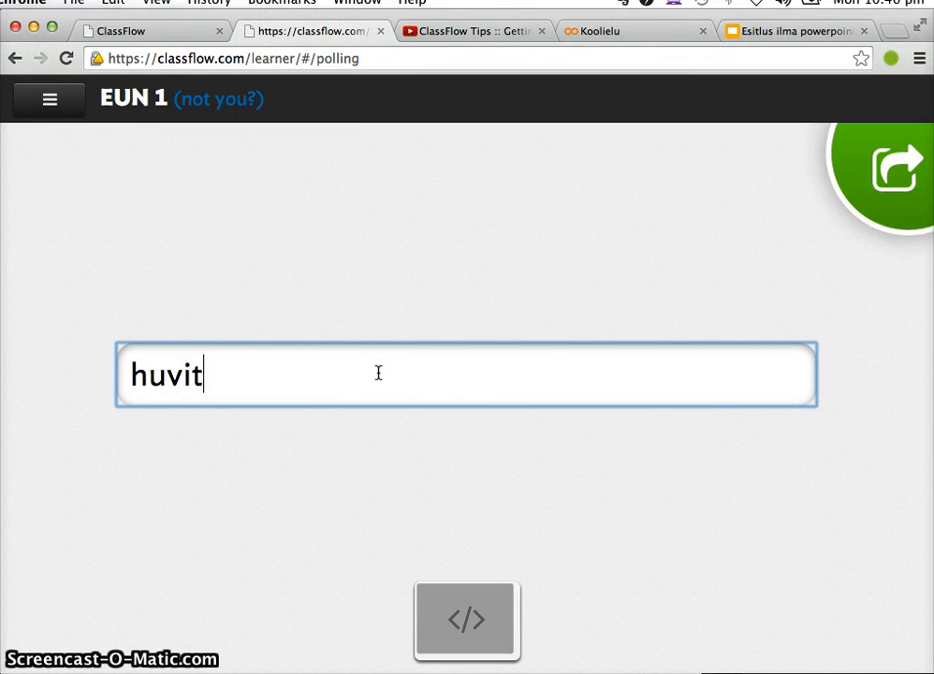
type("av")
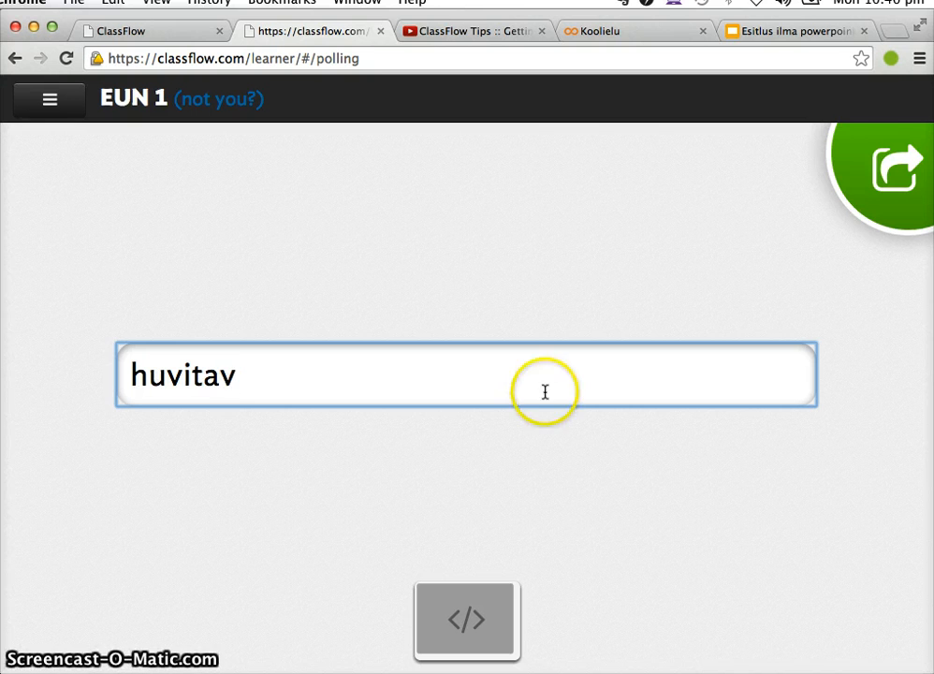
left_click(901, 200)
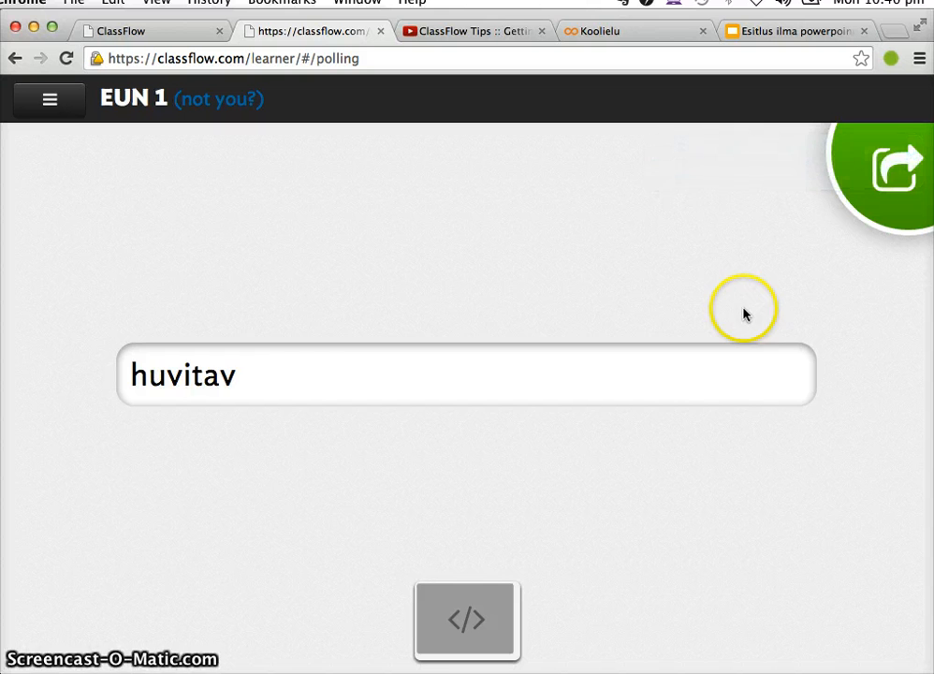
- Replace the learner's Word Seed answer with "lahe" and submit it
left_click_drag(287, 365, 40, 329)
type("lahe")
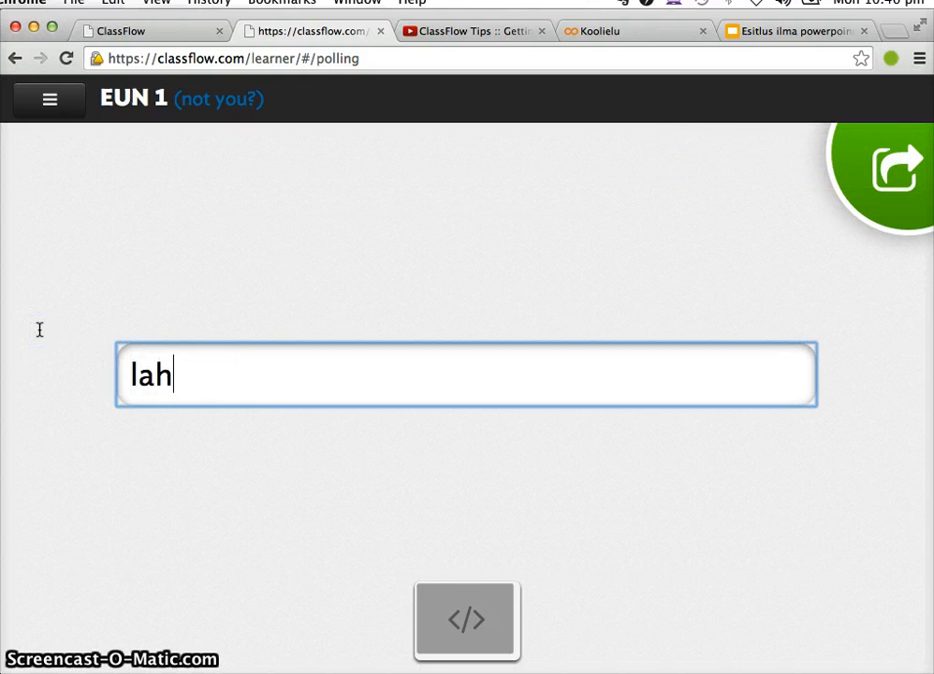
left_click(897, 183)
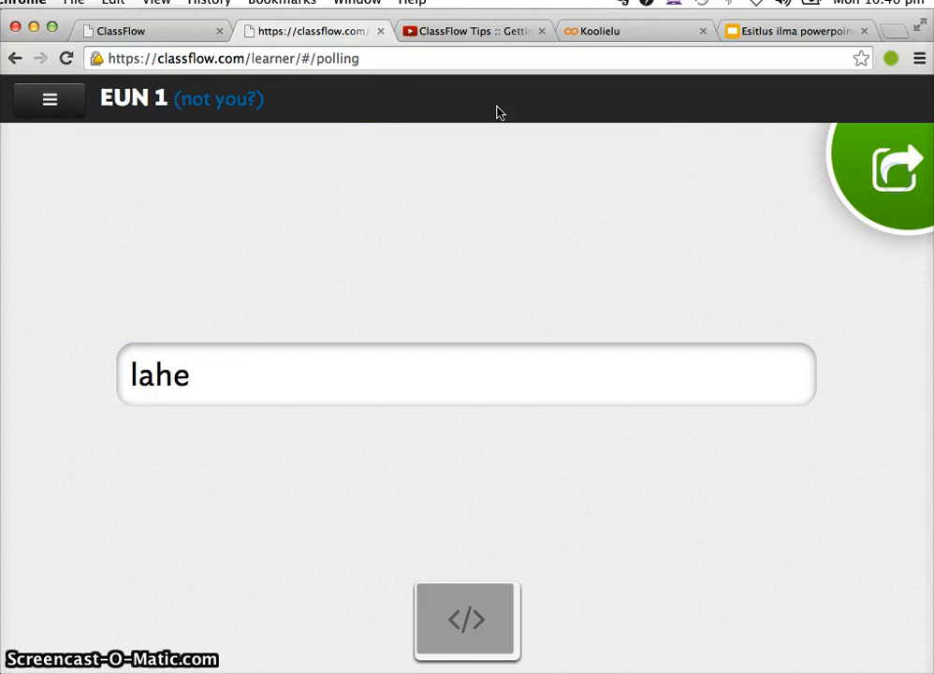
- End the Word Seed poll in the presenter, view its results and close the result view
left_click(181, 31)
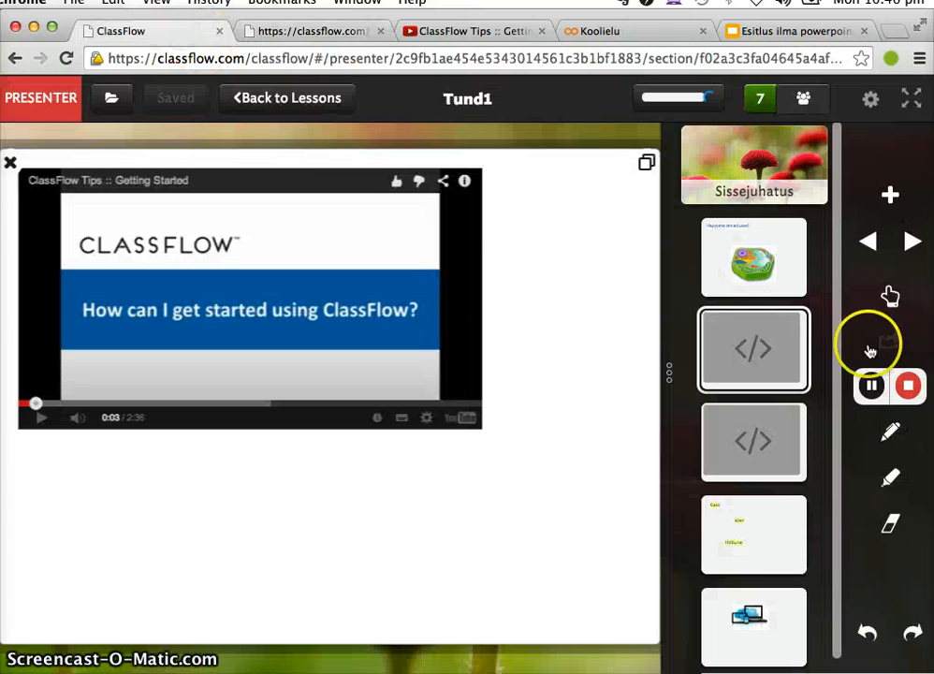
left_click(909, 385)
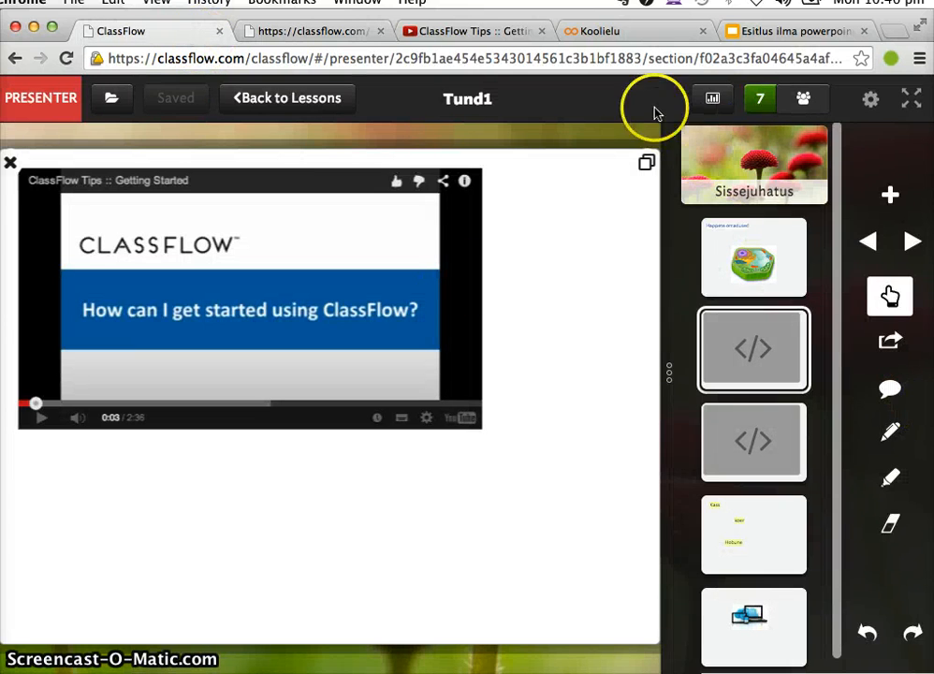
left_click(713, 100)
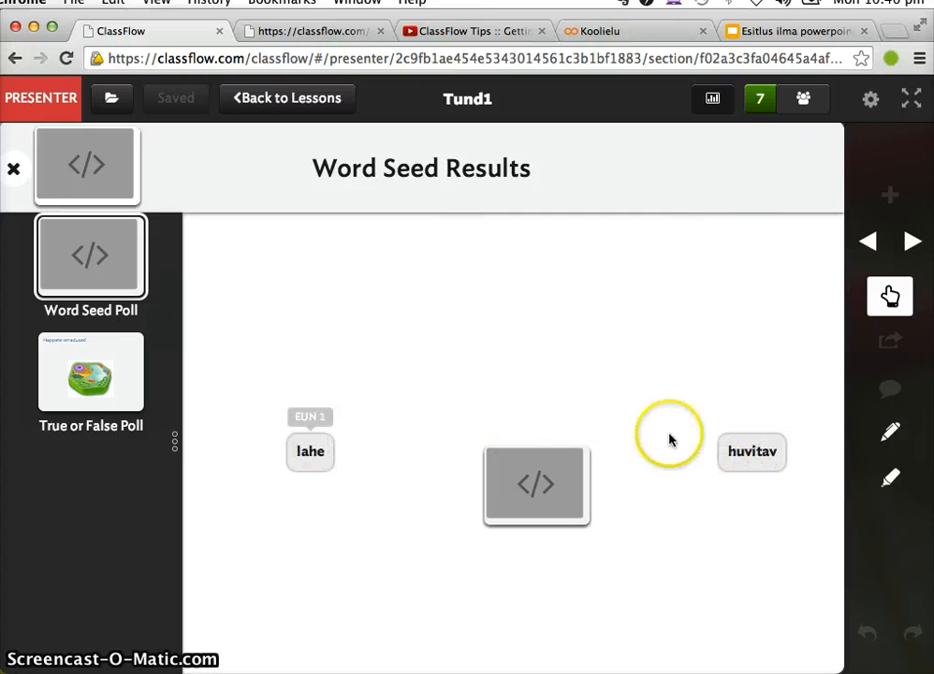
left_click(710, 109)
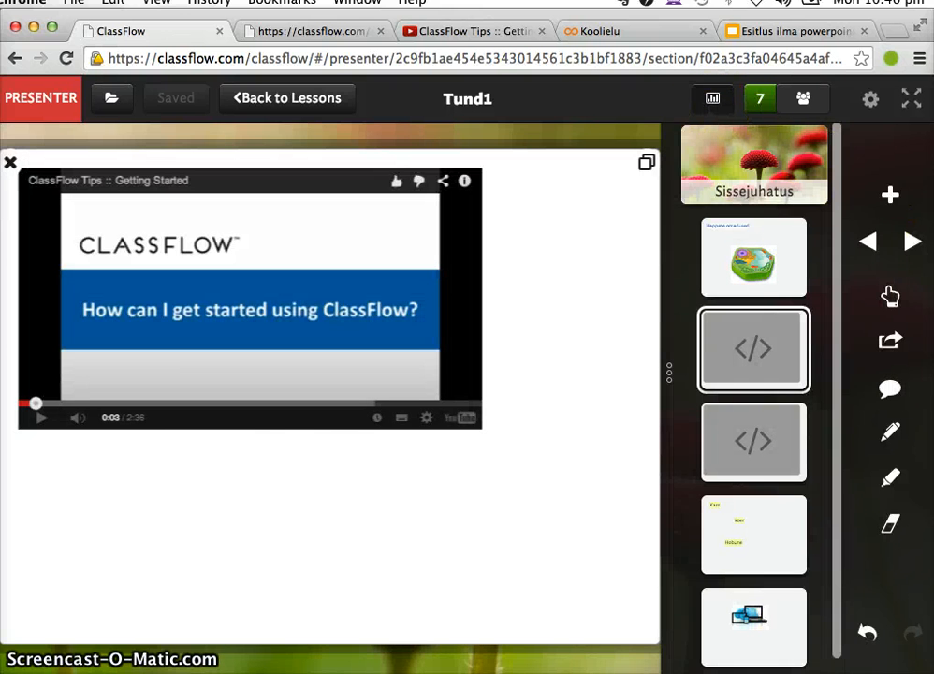
- Advance to the card with the words Kass, koer and Hobune and start a Creative poll on it
left_click(914, 245)
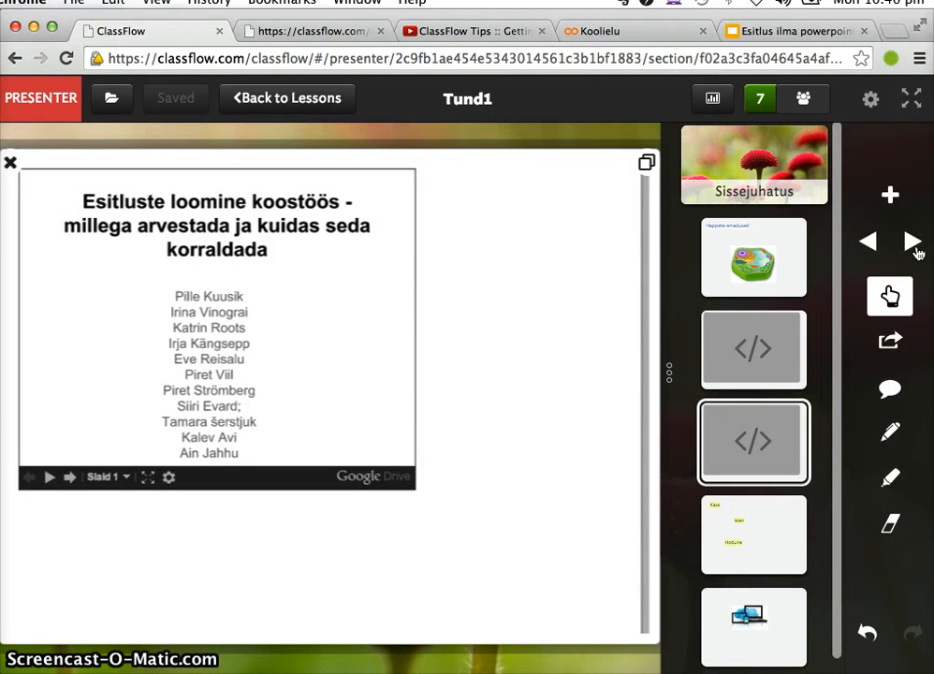
left_click(915, 245)
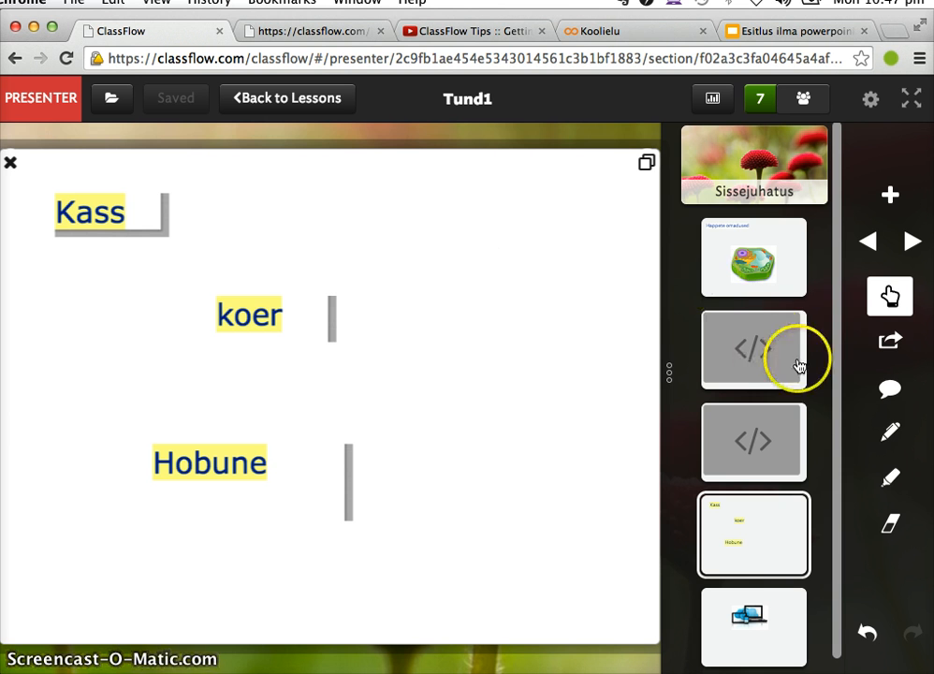
left_click(888, 393)
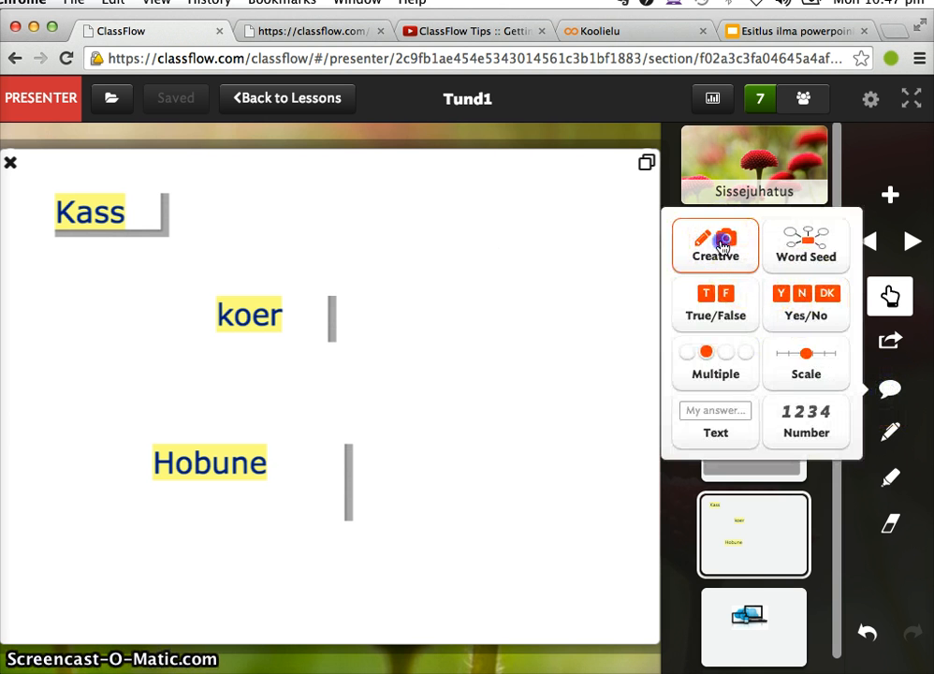
left_click(723, 246)
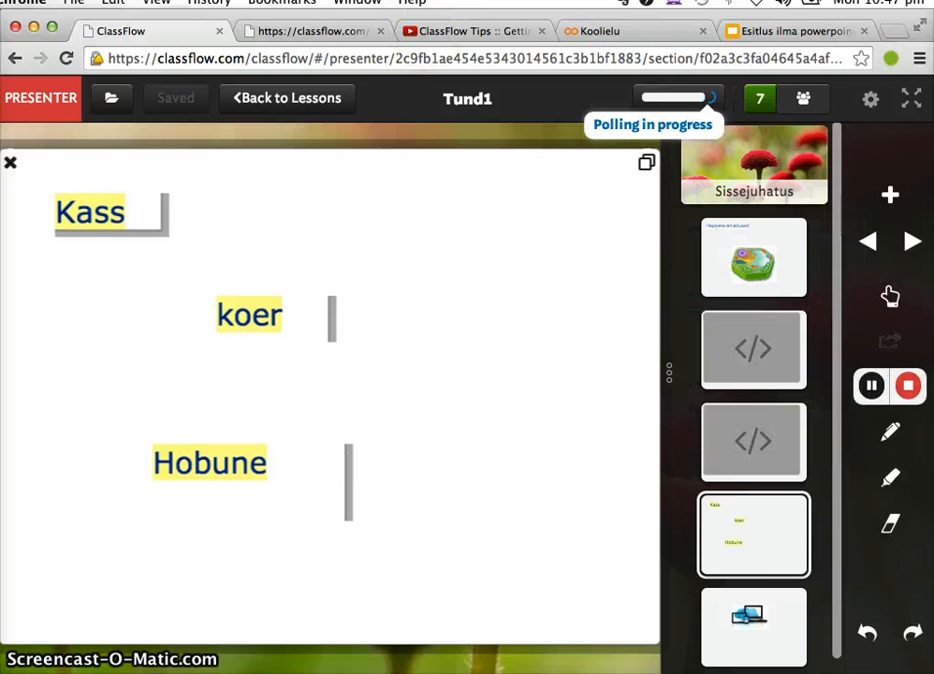
- On the learner page, rearrange the words into one column: Hobune at the top, koer in the middle, Kass at the bottom
left_click(346, 31)
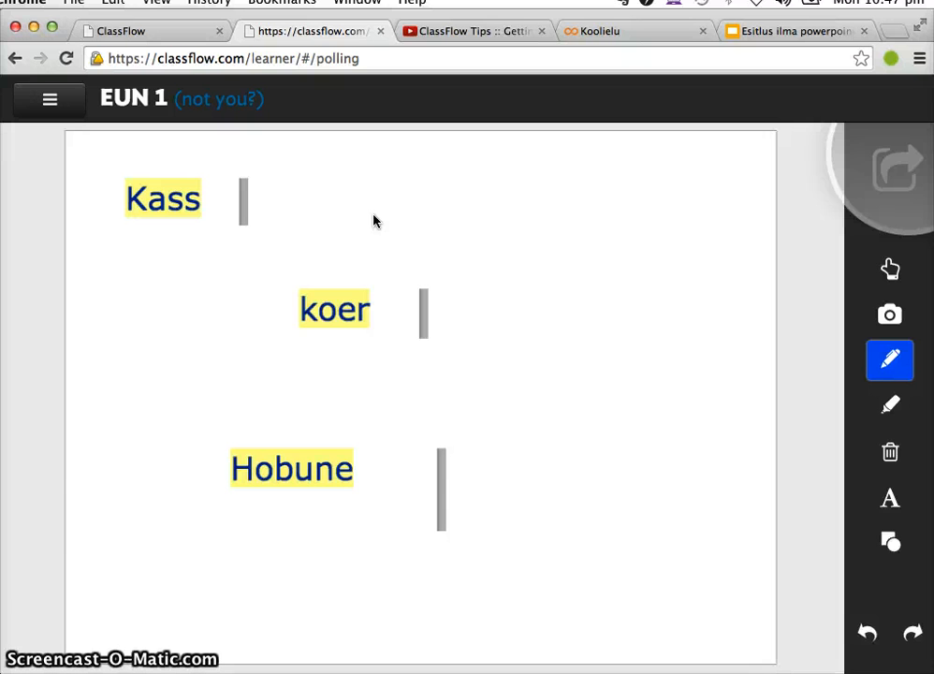
left_click(890, 268)
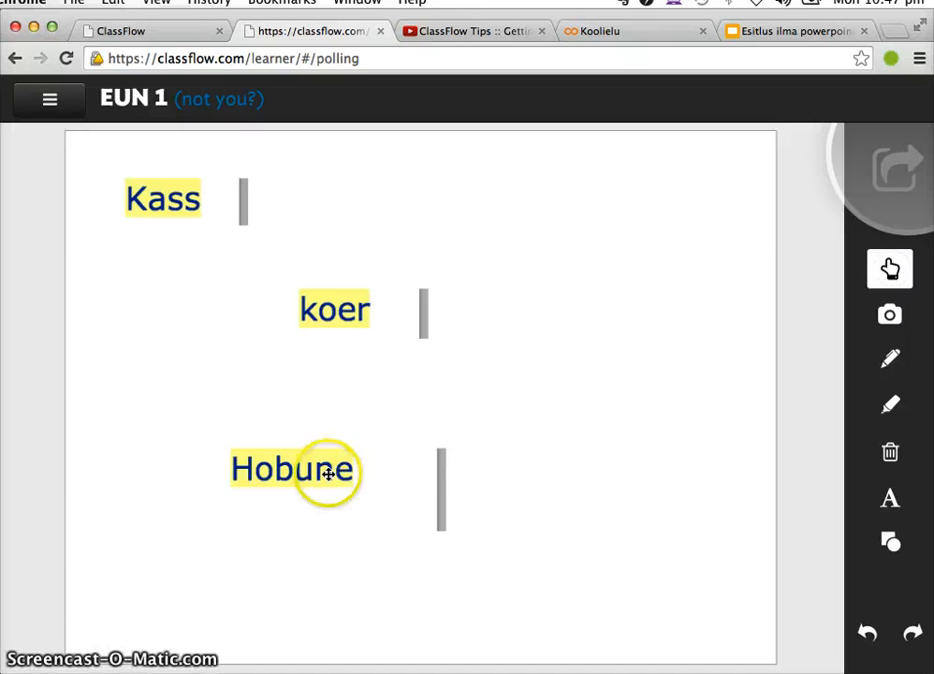
left_click_drag(328, 473, 440, 272)
left_click_drag(329, 313, 417, 370)
left_click_drag(118, 220, 440, 458)
- Draw a blue curly brace spanning the three words and a smiley face beside it with the pen
left_click(886, 365)
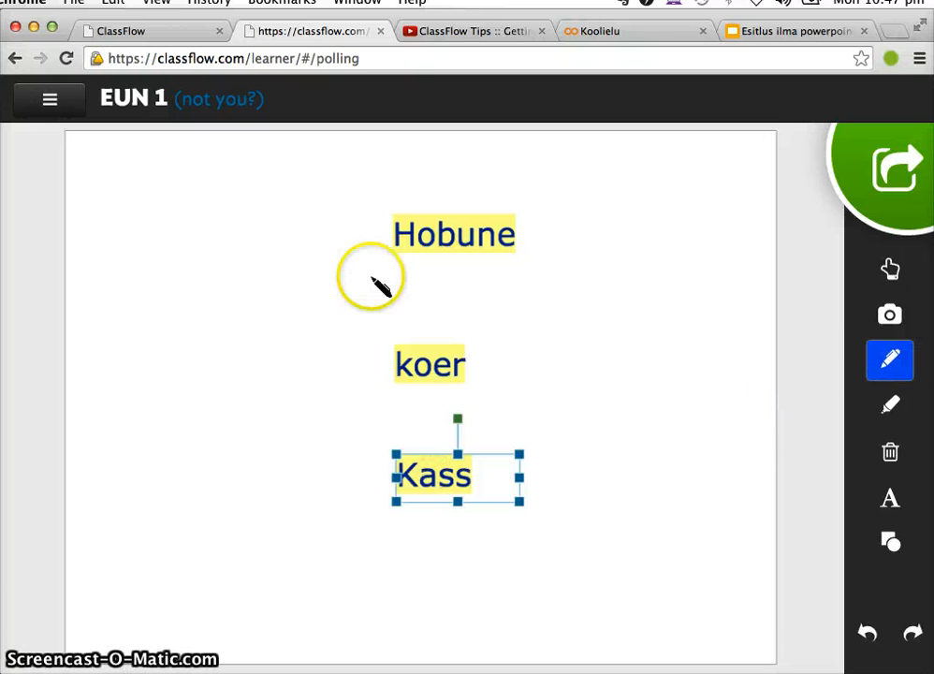
left_click_drag(385, 228, 331, 284)
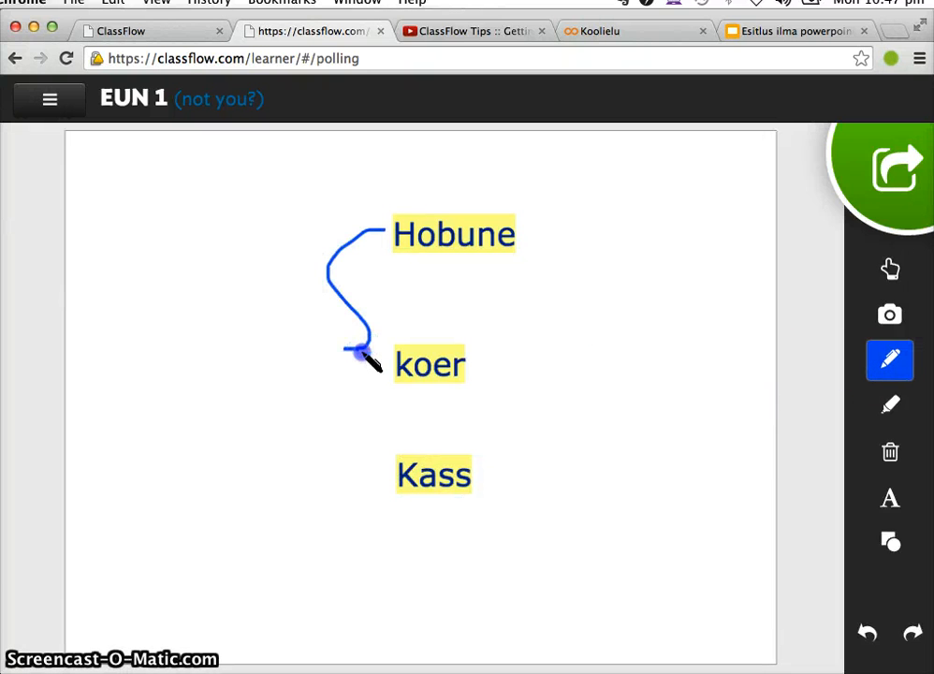
left_click_drag(176, 337, 265, 357)
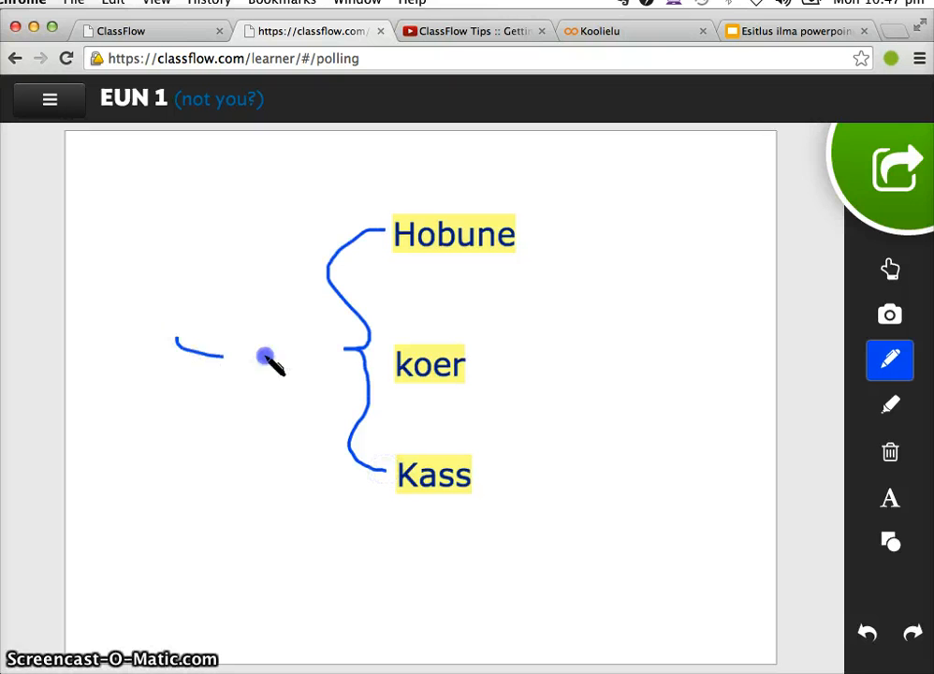
left_click(204, 292)
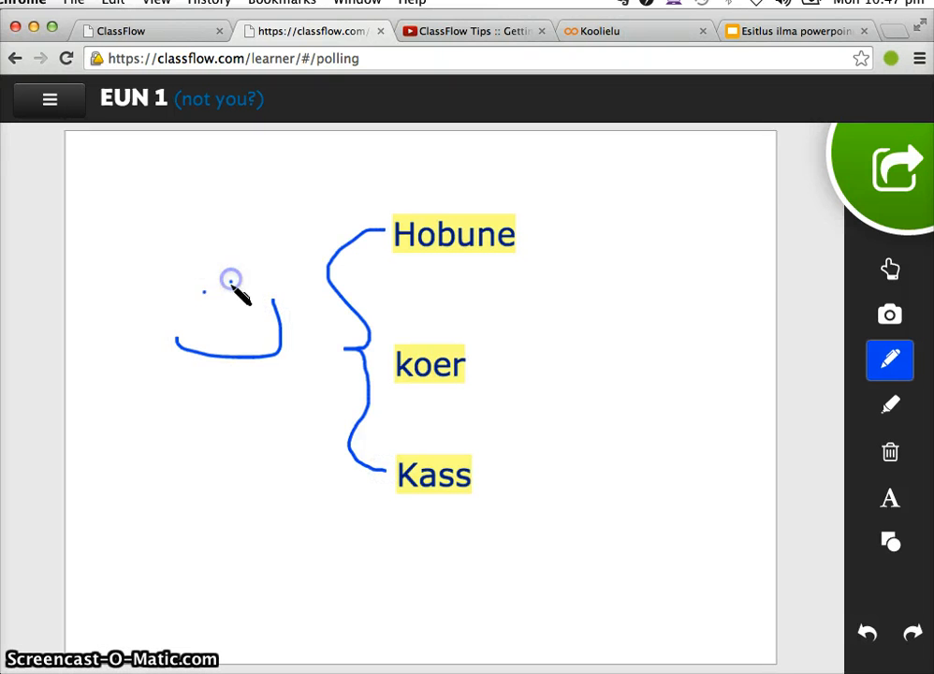
left_click(226, 309)
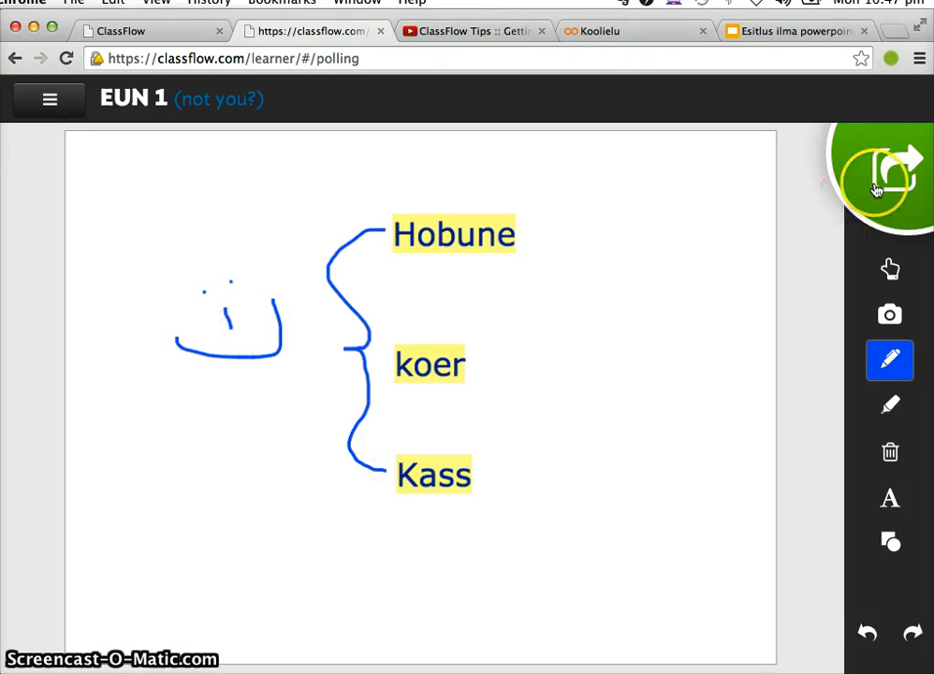
- Add the text "lammas on ka lahe" to the learner's card and submit it as the Creative answer
left_click(887, 500)
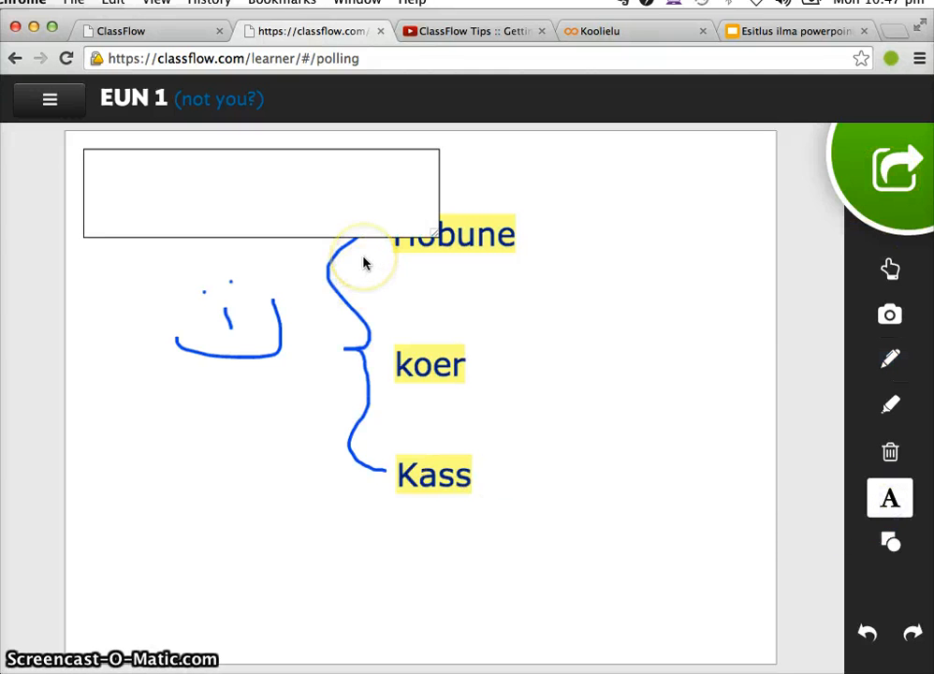
left_click(161, 190)
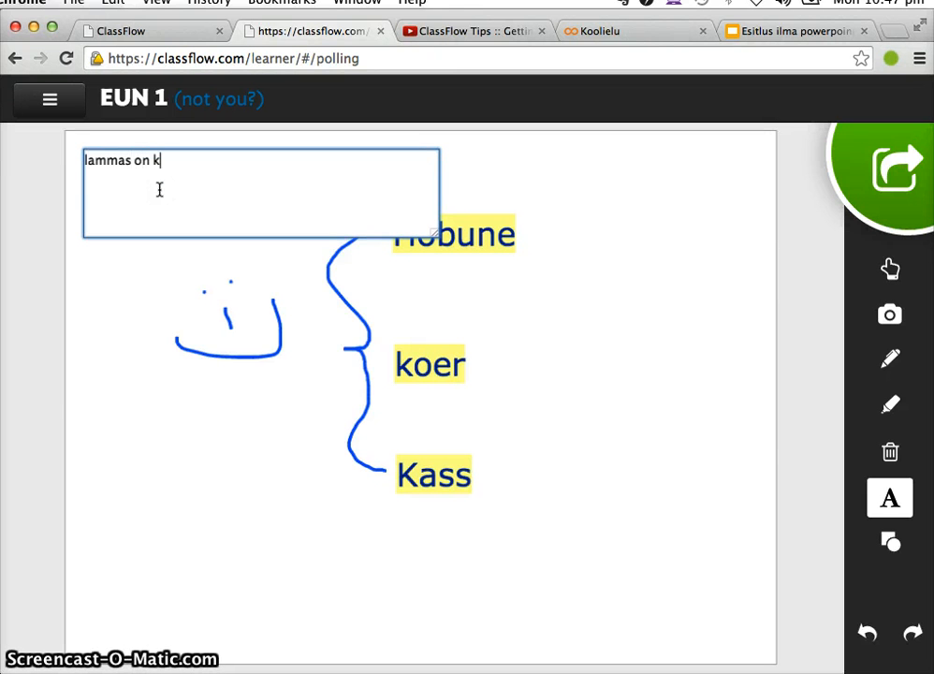
type("lammas on ka lahe")
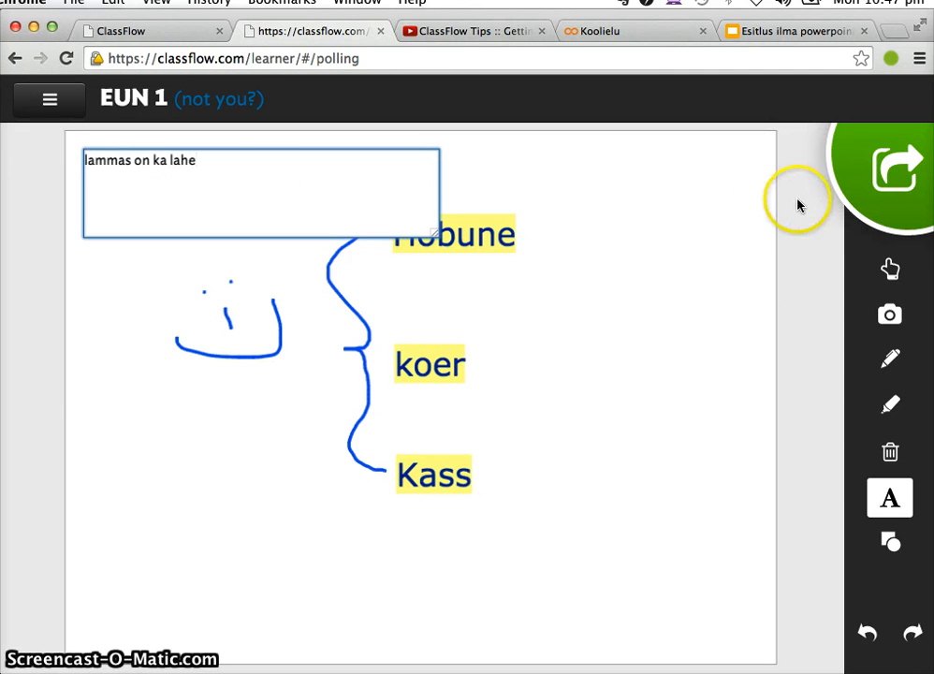
left_click(911, 204)
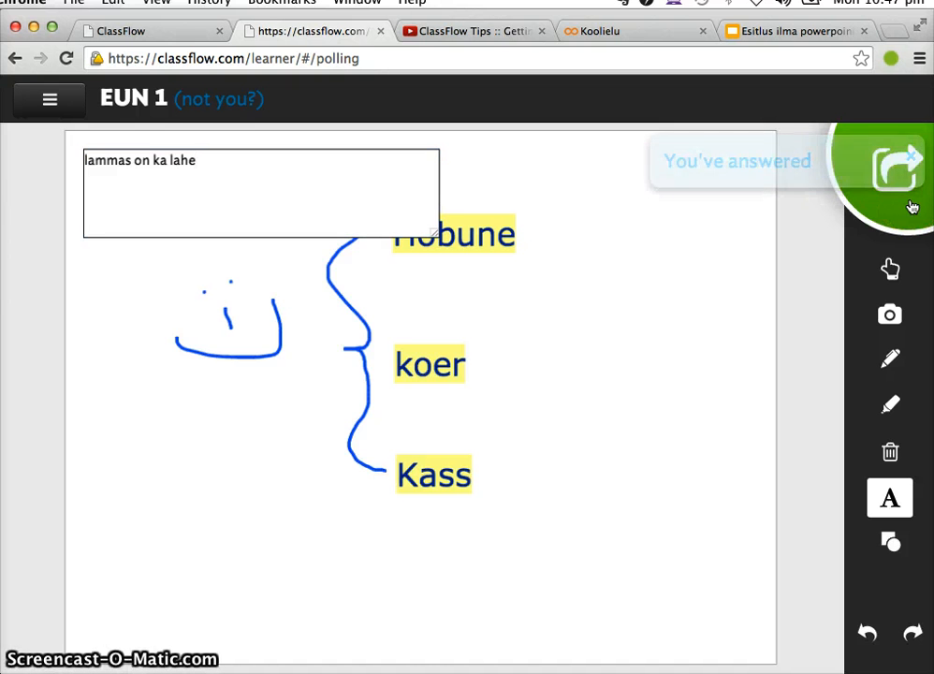
- Examine the learner's submitted card in the presenter's Creative results and close the result view
left_click(142, 32)
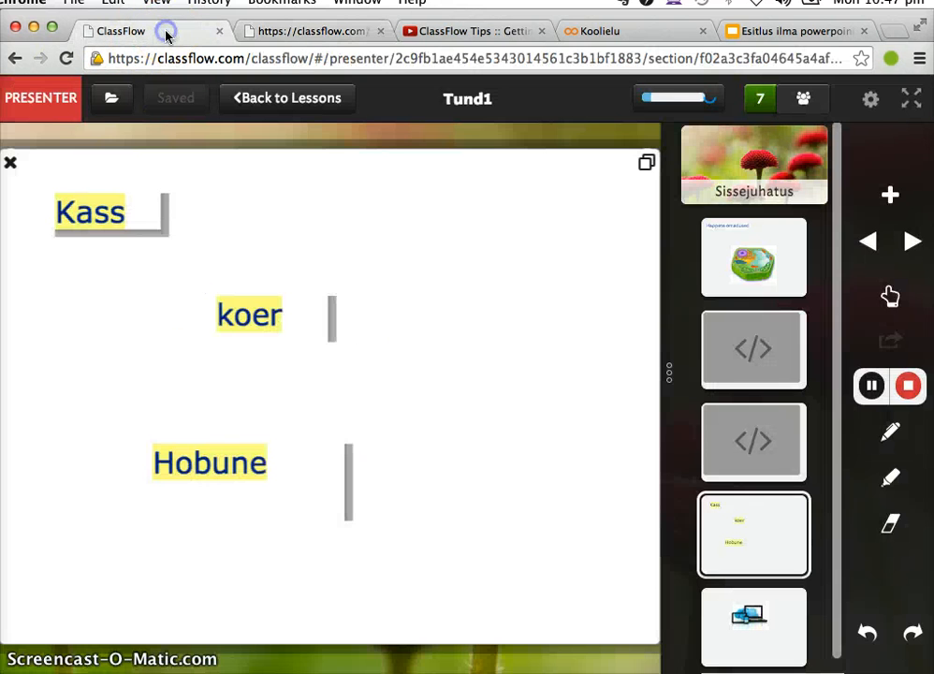
left_click(660, 101)
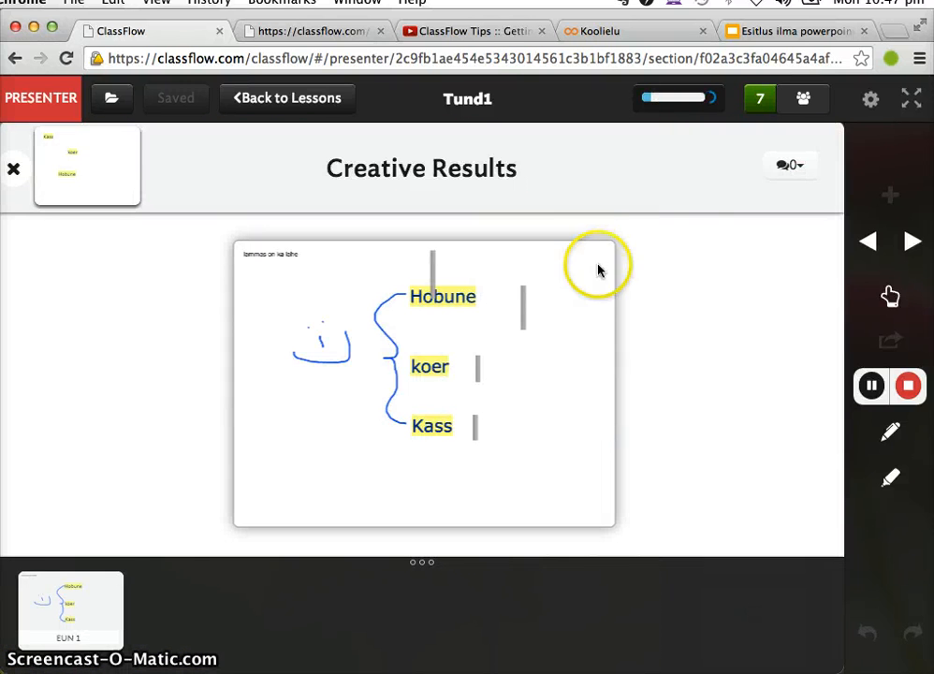
left_click(99, 611)
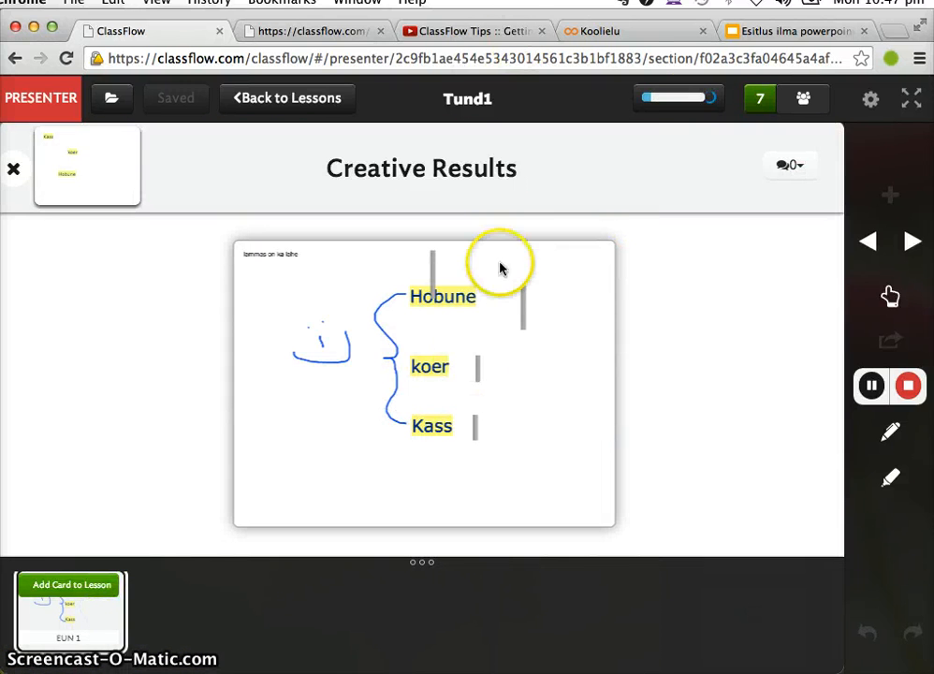
left_click(682, 109)
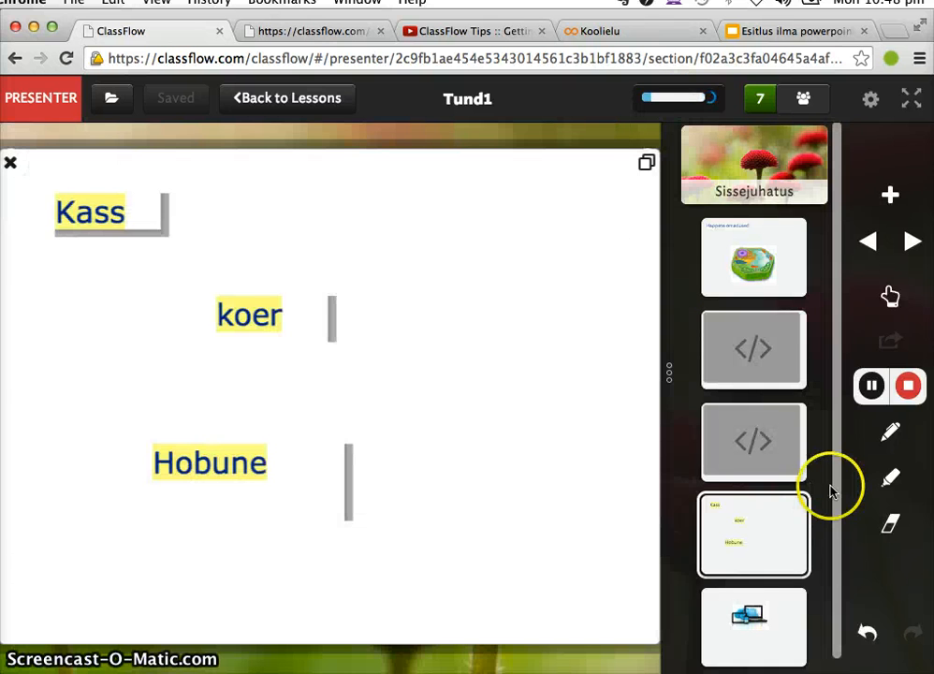
- Show the last card with the cloud devices picture and end the Creative poll
left_click(746, 652)
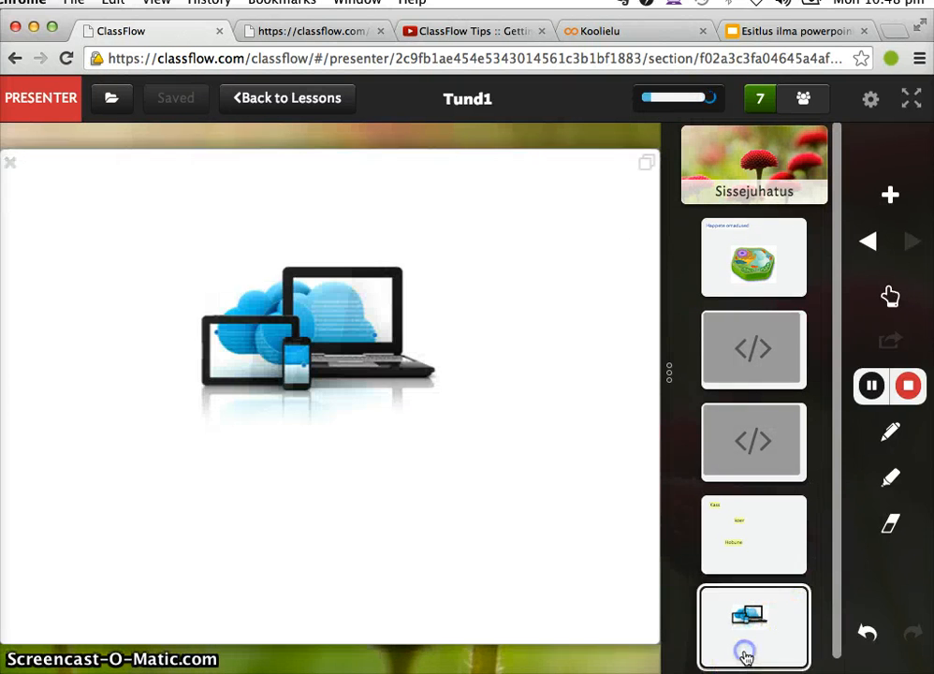
left_click(907, 387)
left_click(892, 397)
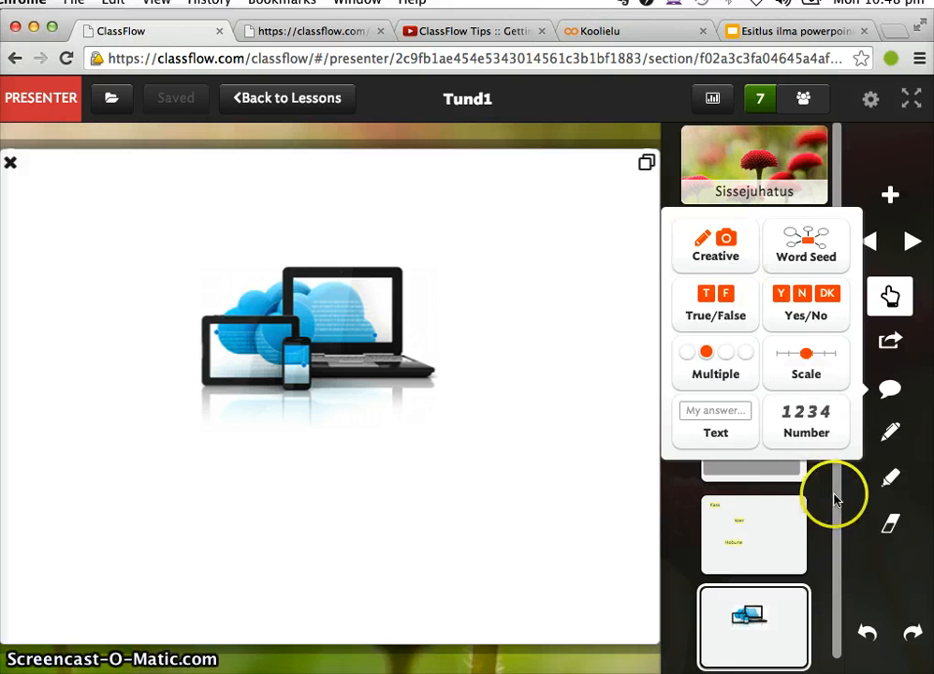
left_click(906, 244)
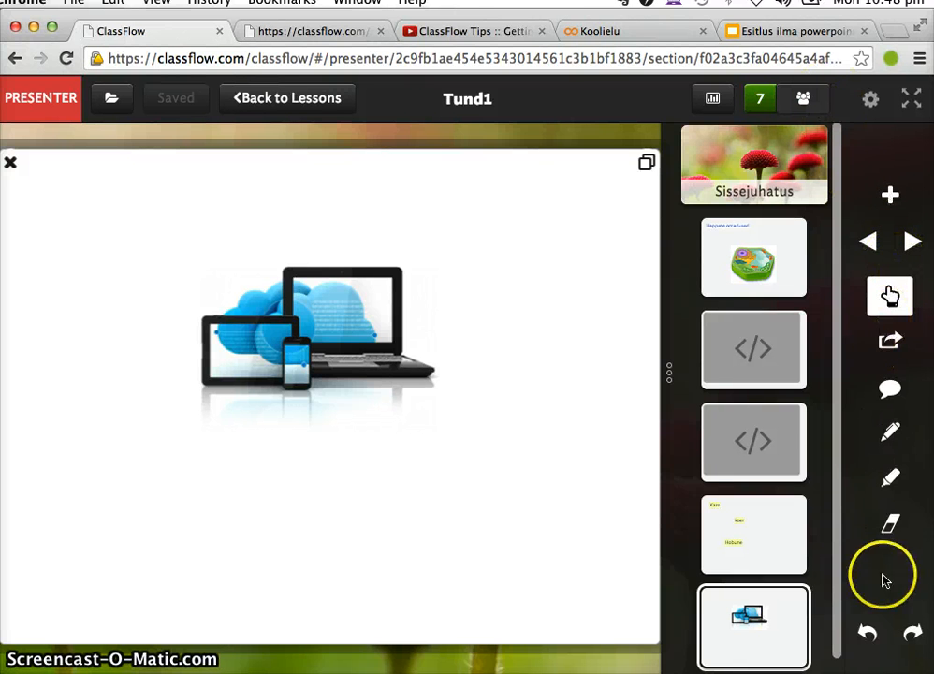
- Check the learner page's connection status and leave the Tund1 presentation for the lessons list
left_click(304, 103)
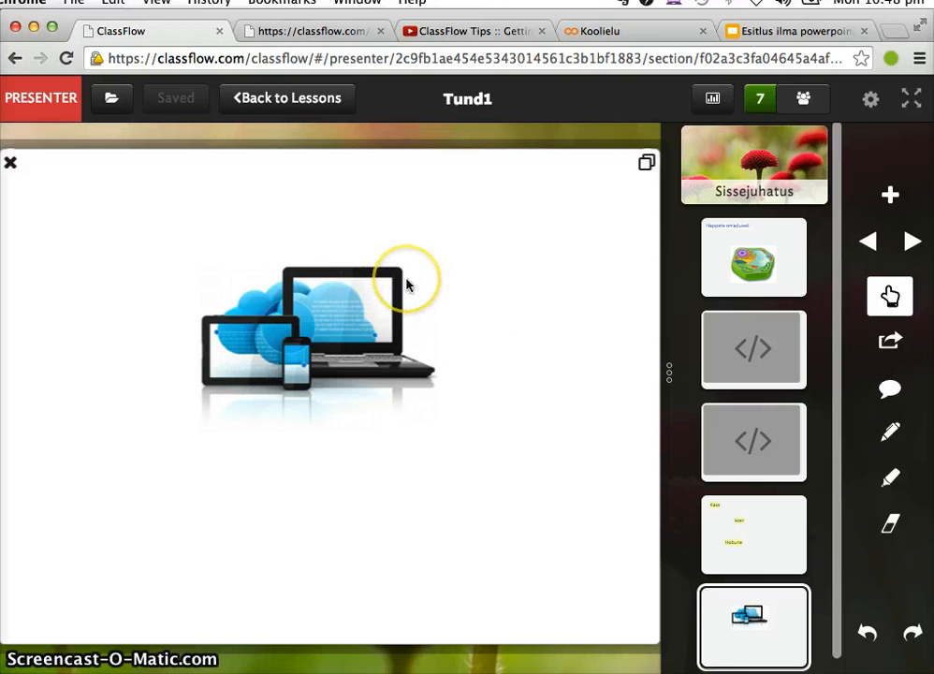
left_click(311, 32)
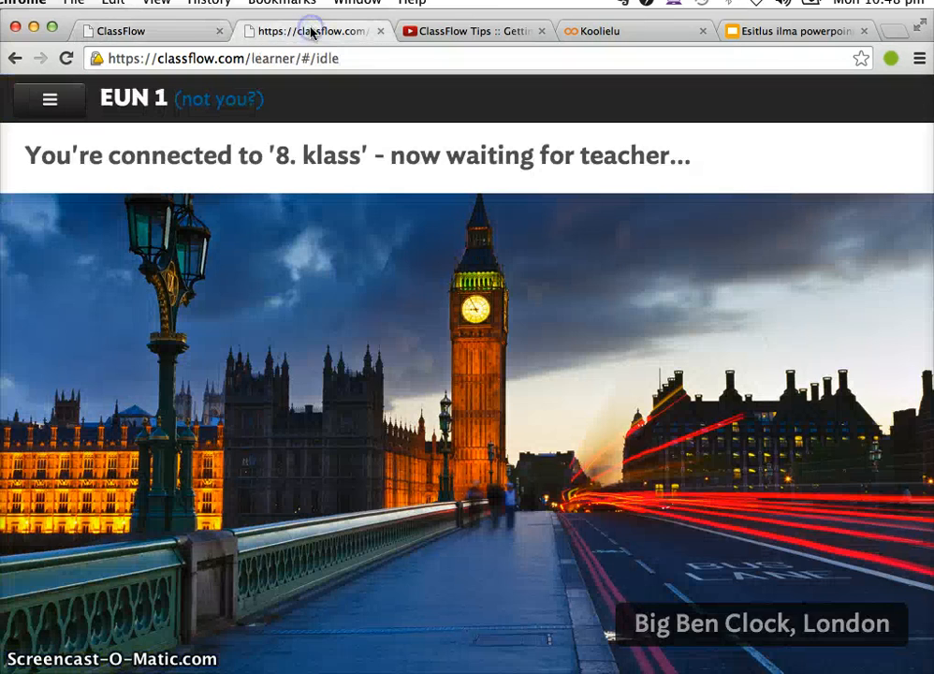
left_click(187, 34)
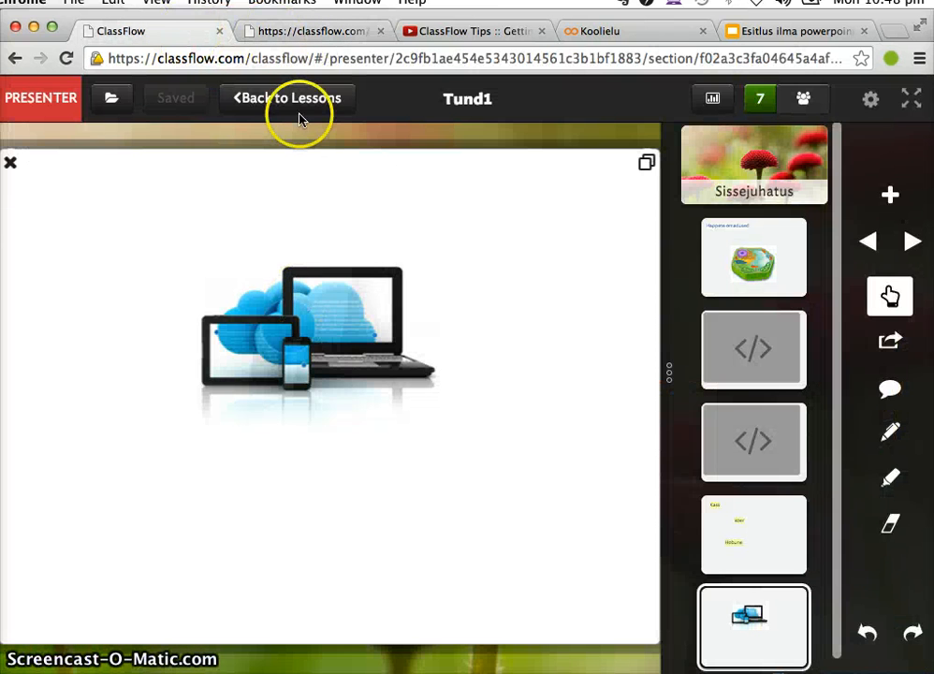
left_click(261, 110)
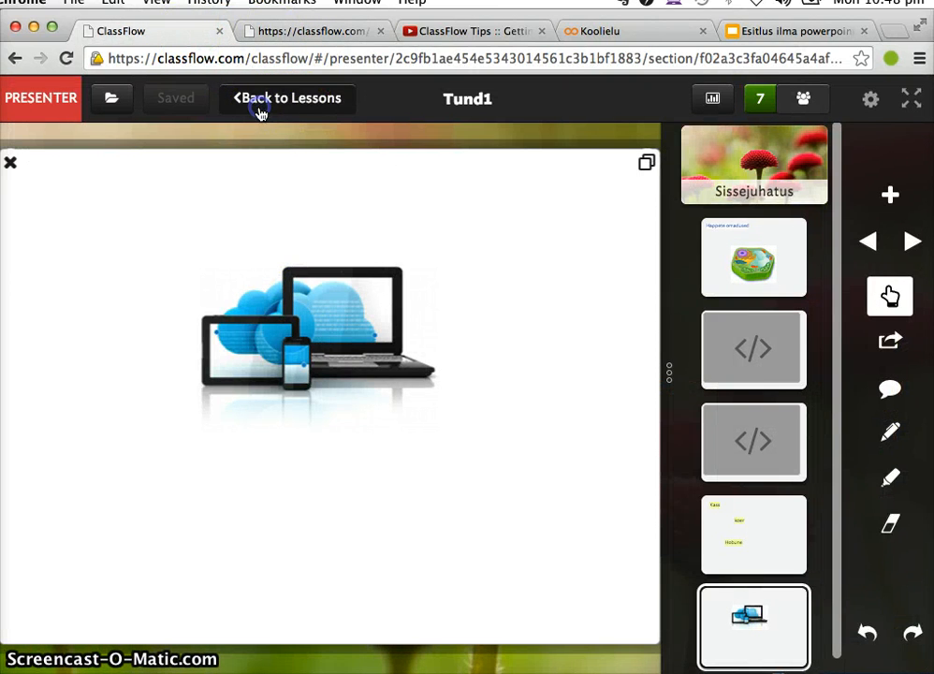